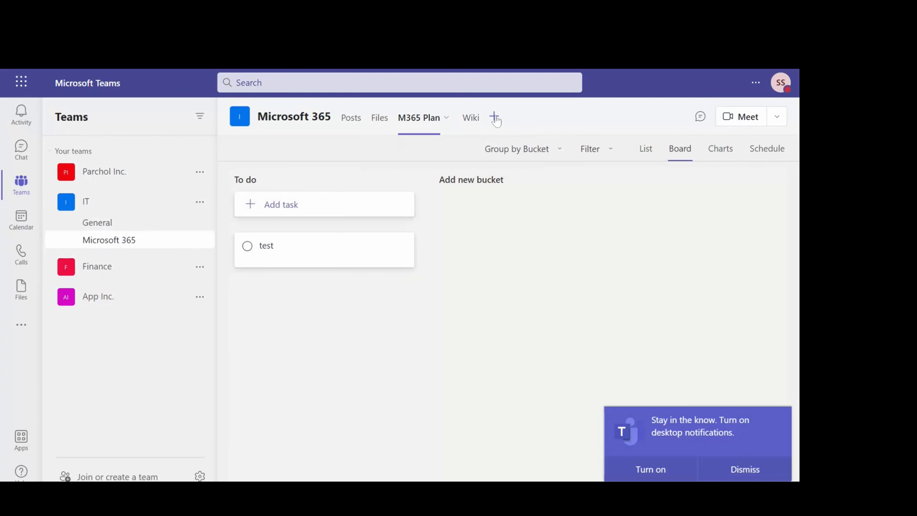
left_click(495, 117)
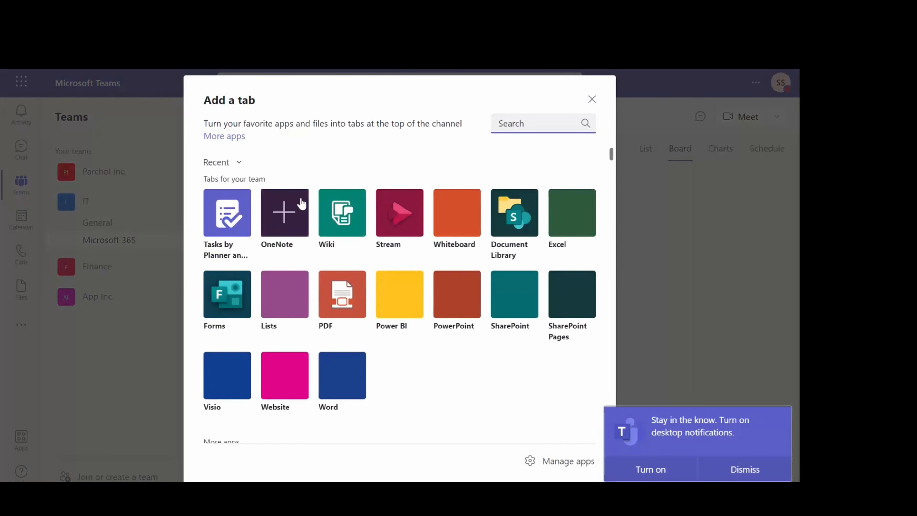
left_click(228, 219)
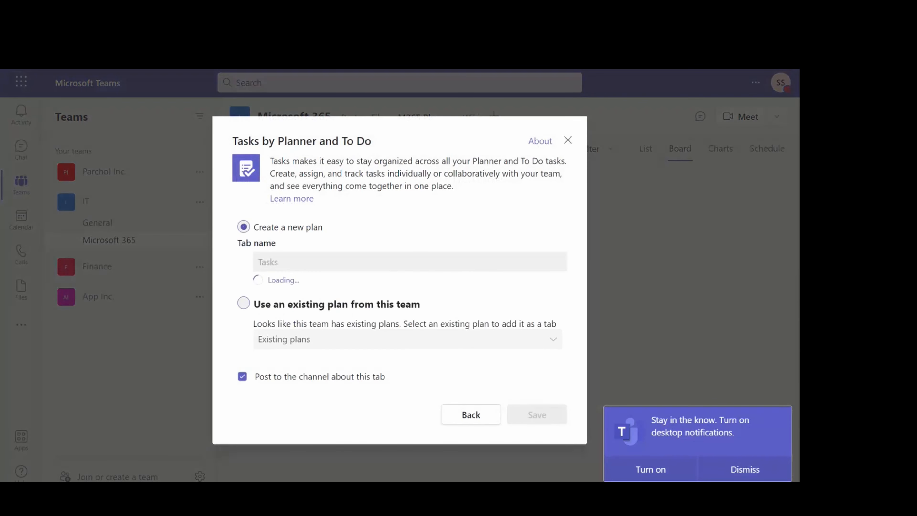
left_click(282, 264)
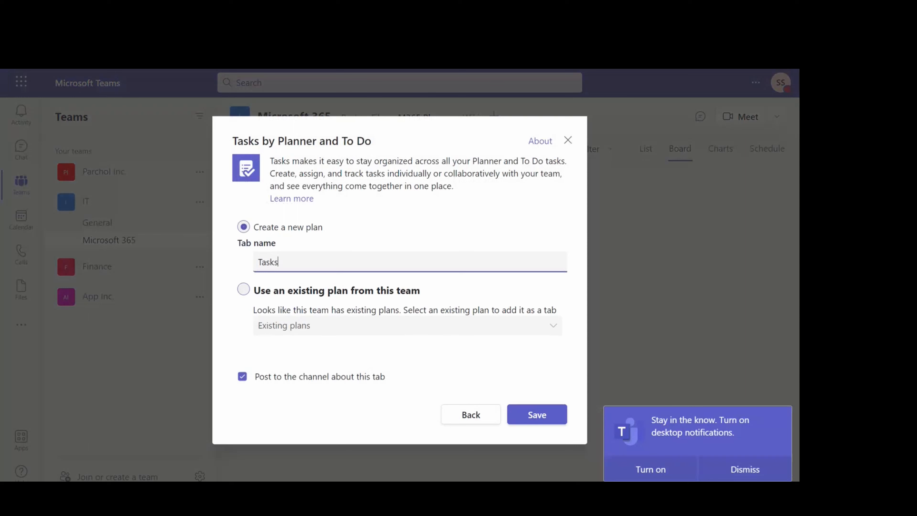
left_click(470, 415)
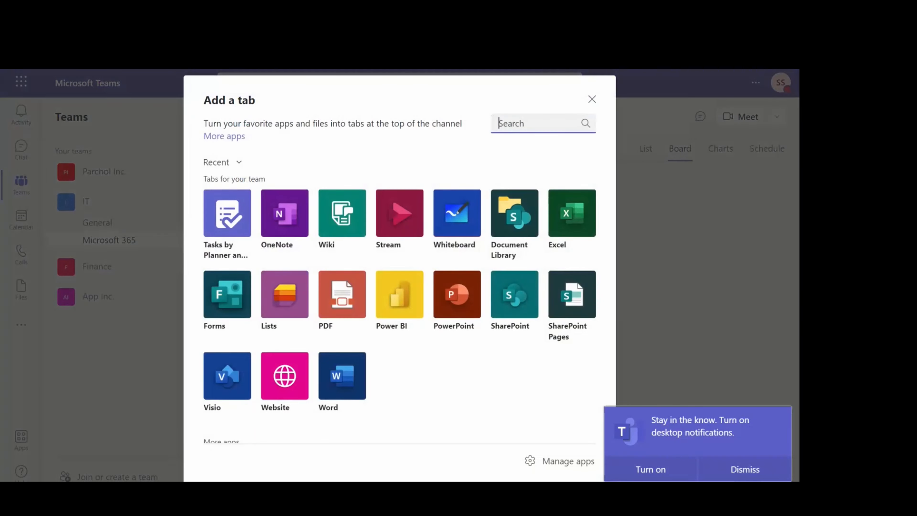
left_click(591, 99)
- Look through the Microsoft 365 channel's posts and return to its M365 Plan board
left_click(351, 118)
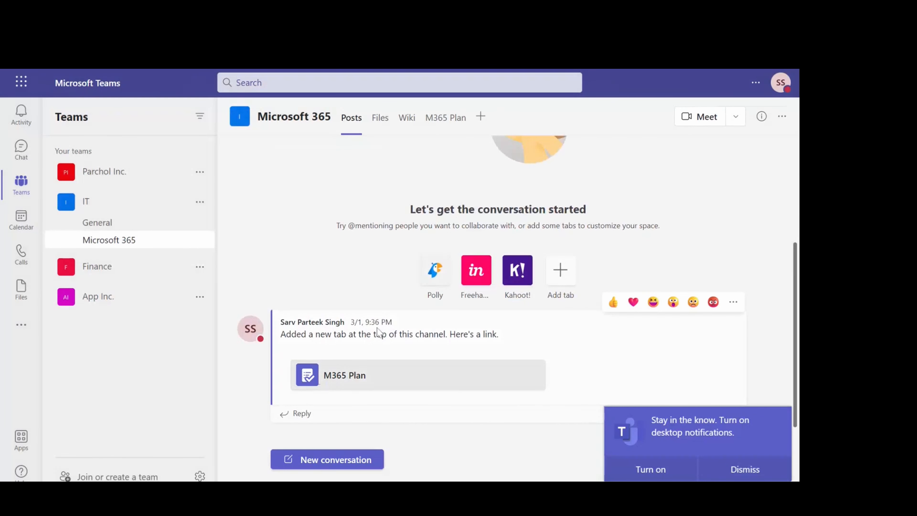
left_click(435, 125)
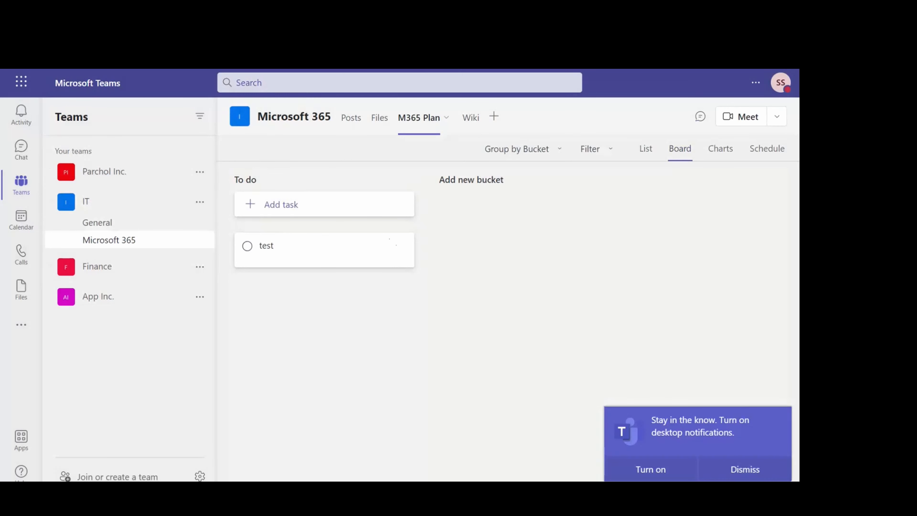
- Switch to Planner in the browser at tasks.office.com, open M365 Plan from the list of all plans and dismiss the tip
left_click(281, 494)
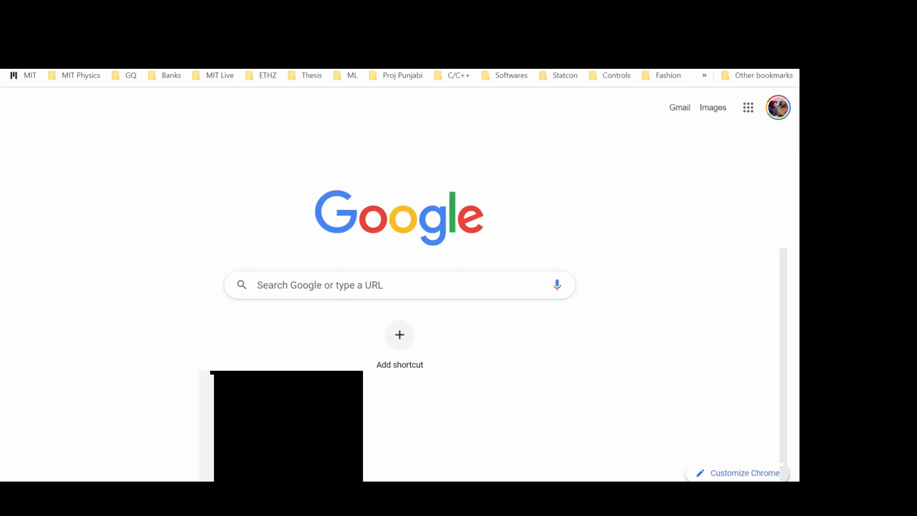
left_click(252, 53)
type("tas")
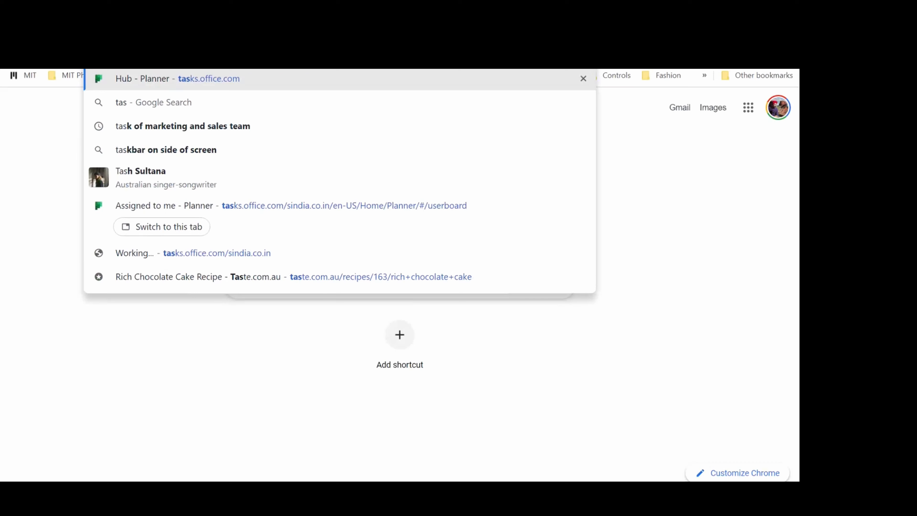
key("Return")
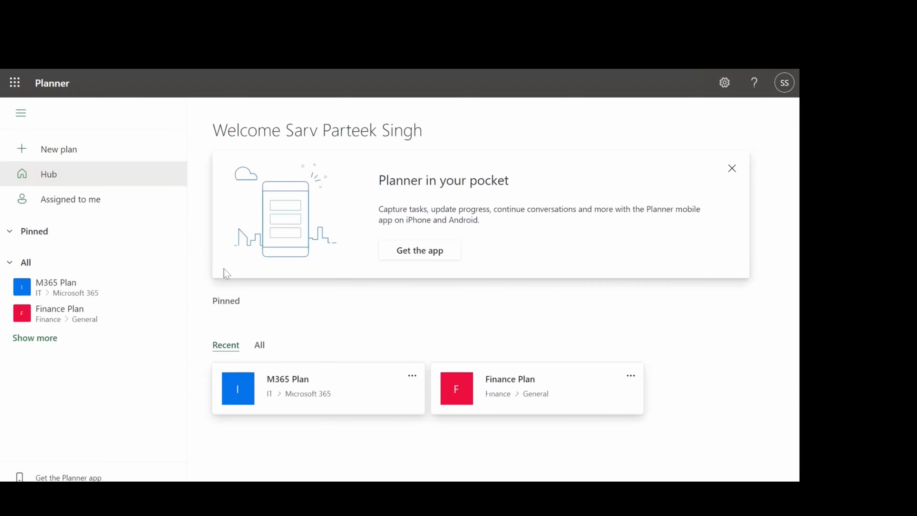
left_click(259, 345)
left_click(505, 379)
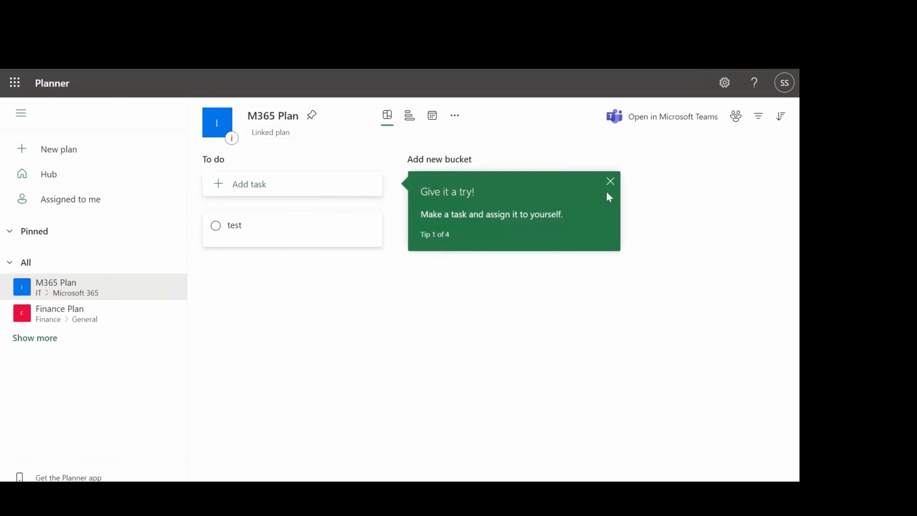
left_click(610, 182)
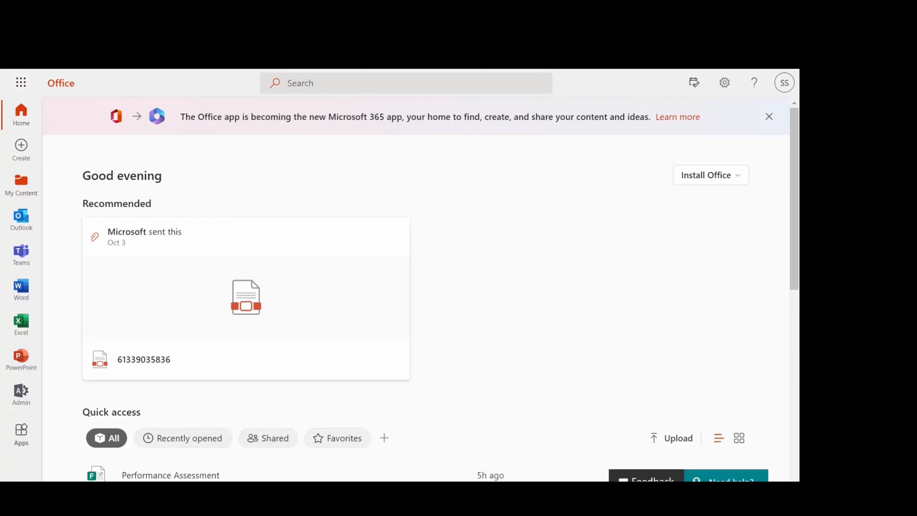
- Switch from the Office home page to Power Automate and show the My flows page
left_click(21, 92)
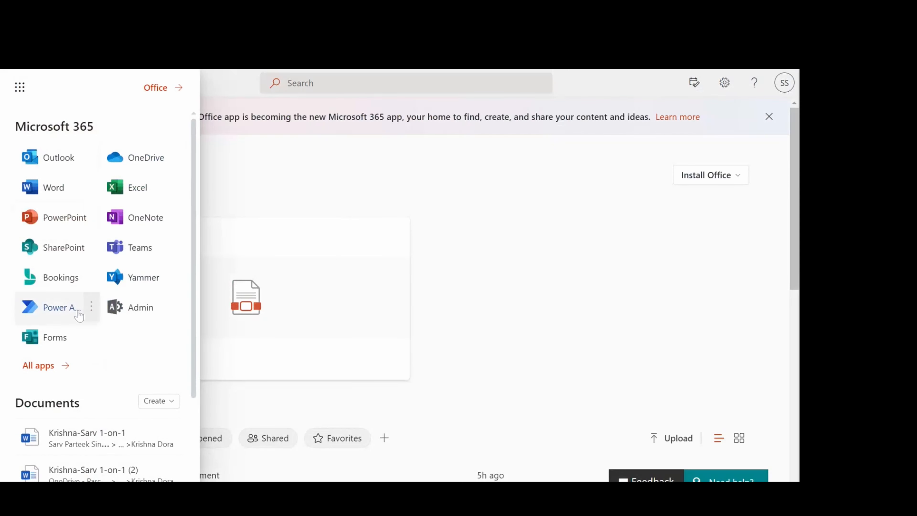
left_click(67, 309)
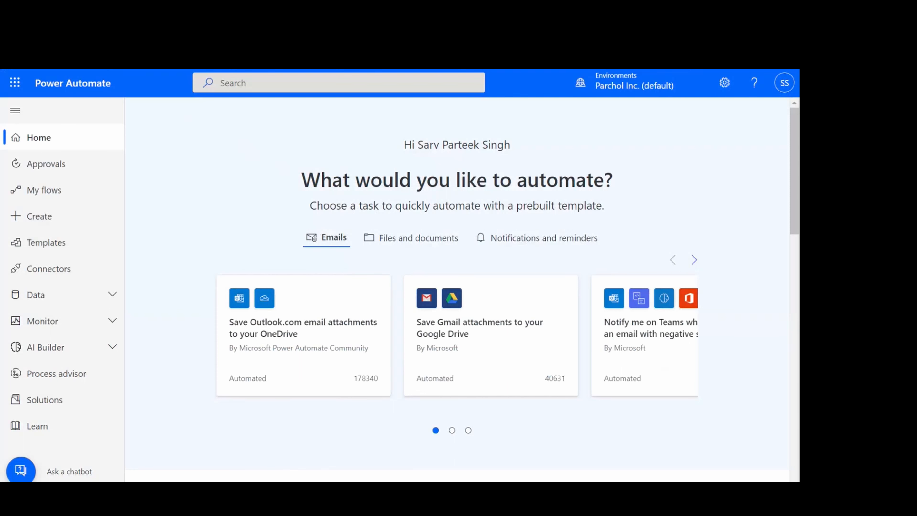
left_click(57, 191)
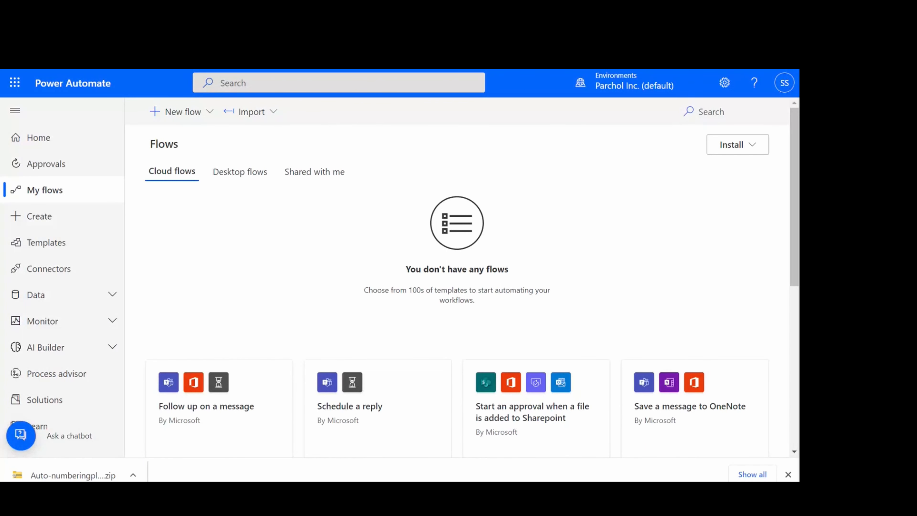
- Start a legacy package import and upload the downloaded auto-numbering planner tasks .zip package
left_click(266, 113)
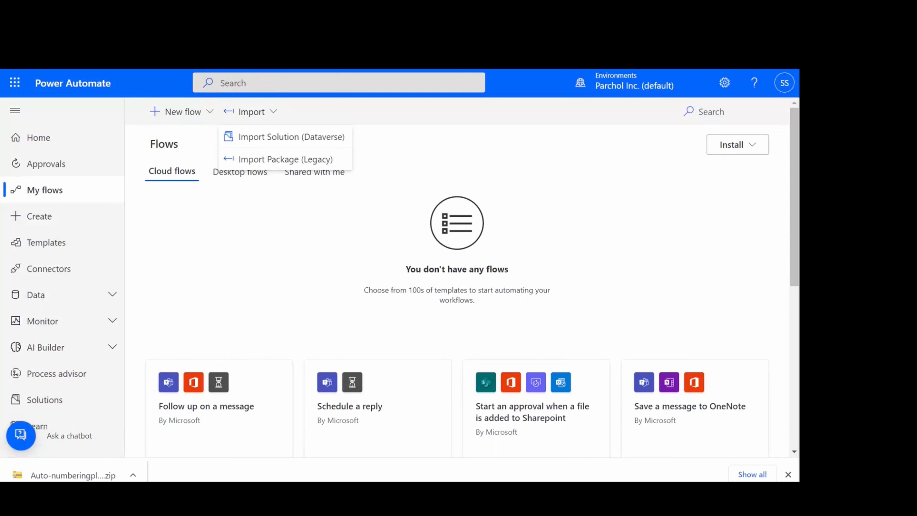
left_click(271, 160)
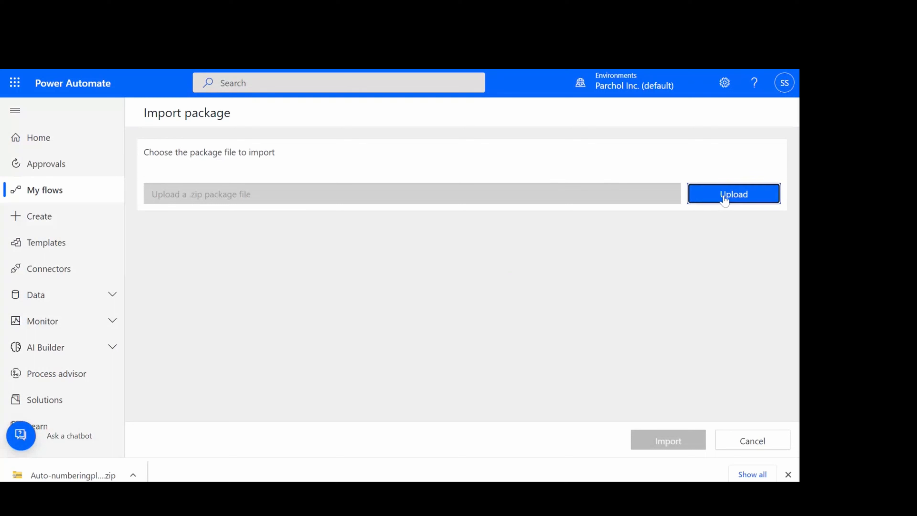
left_click(725, 199)
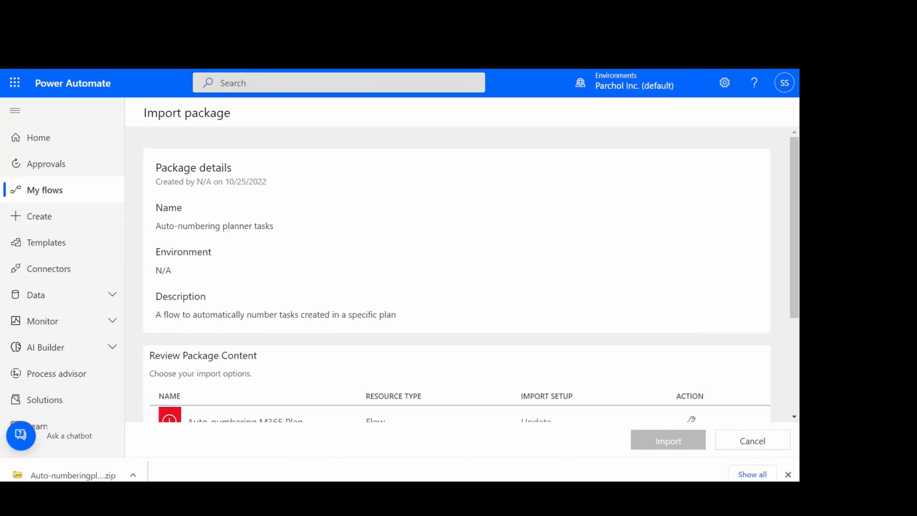
- Set the flow's import setup to Create as new, keeping the resource name Auto-numbering M365 Plan, and save it
scroll(343, 289, "down", 4)
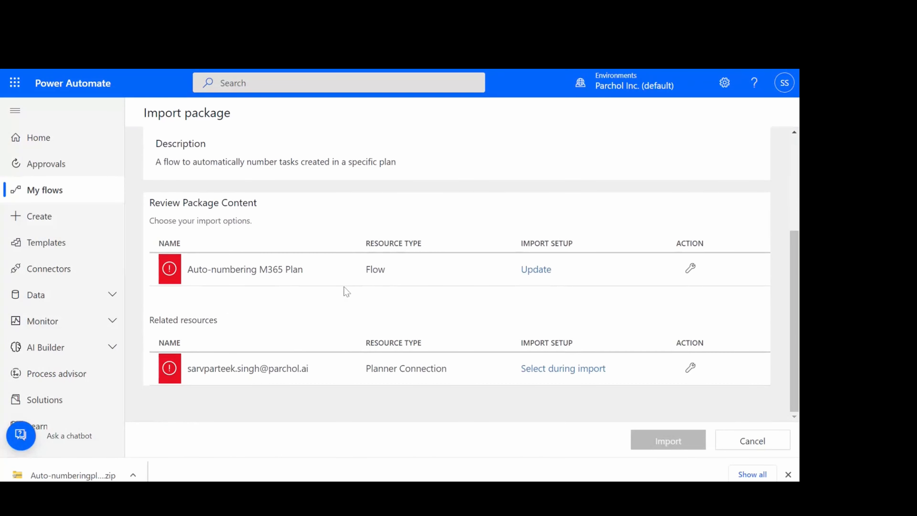
left_click(536, 270)
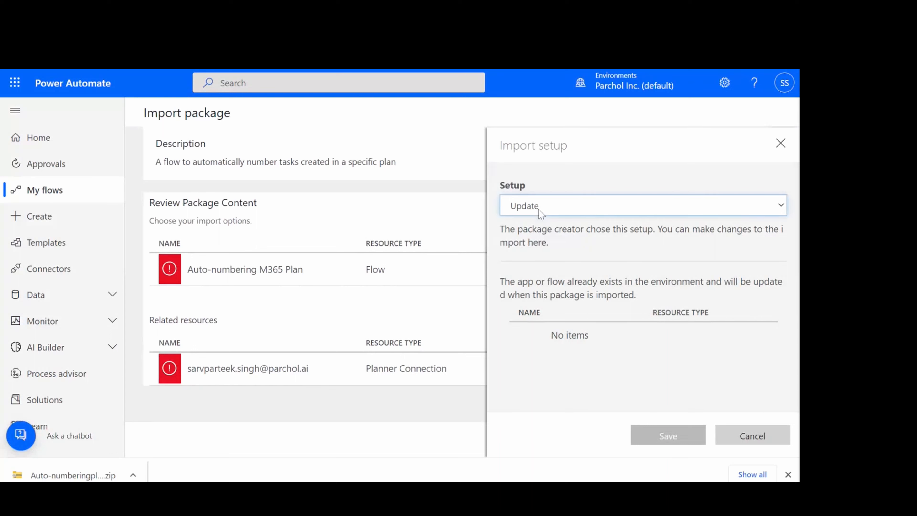
left_click(538, 216)
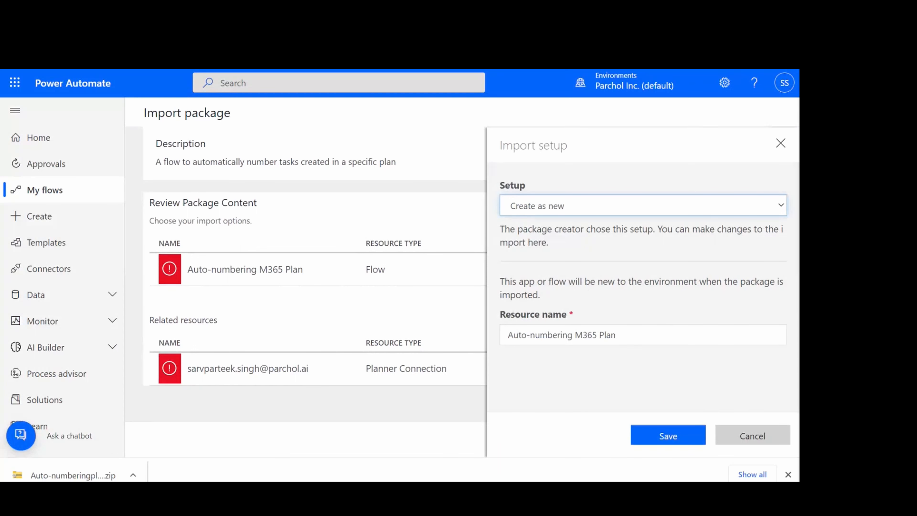
left_click(606, 334)
left_click(616, 335)
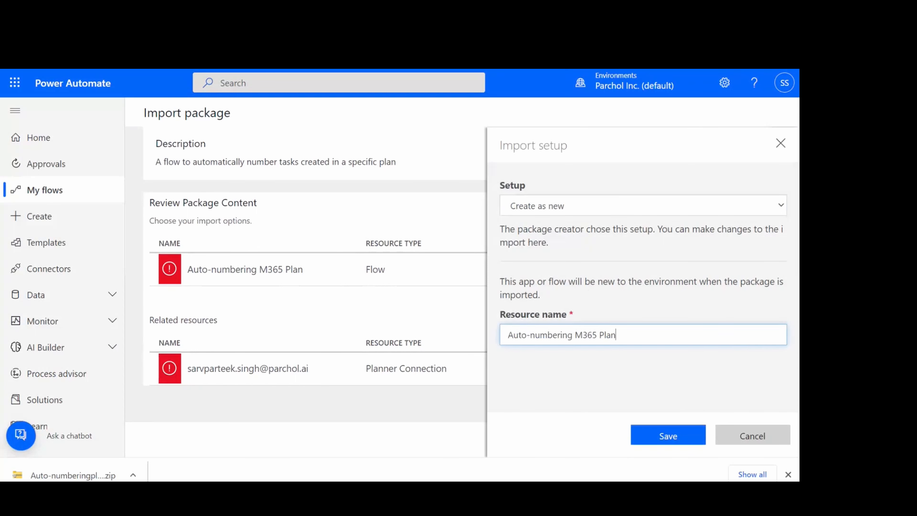
left_click(652, 434)
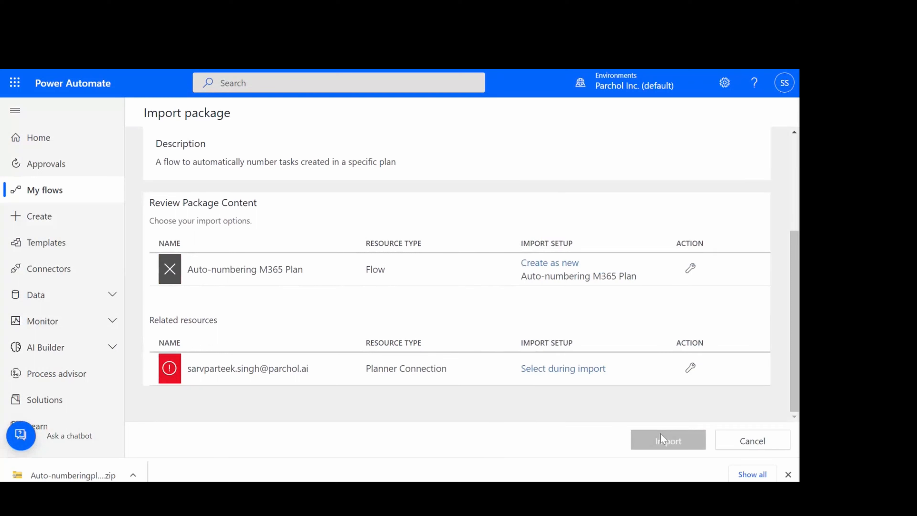
- Assign the existing Planner connection to the package's related resource and import the package
left_click(579, 369)
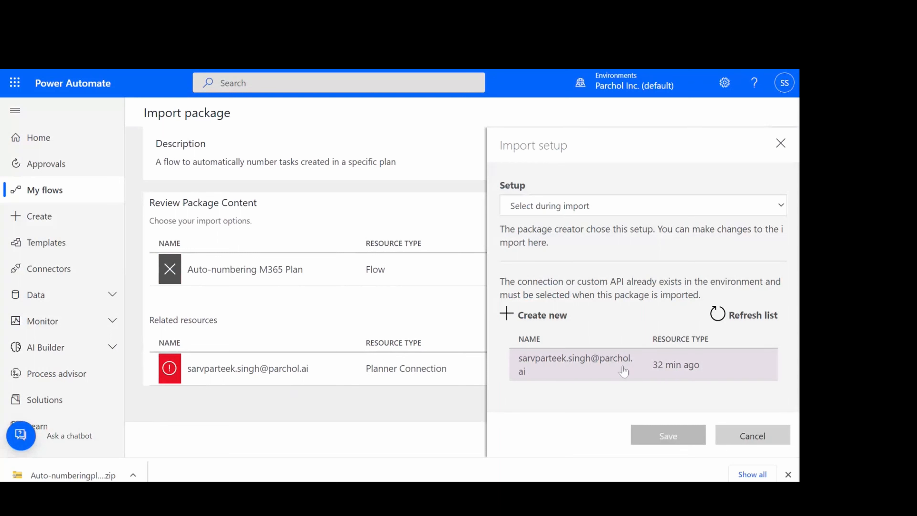
left_click(639, 366)
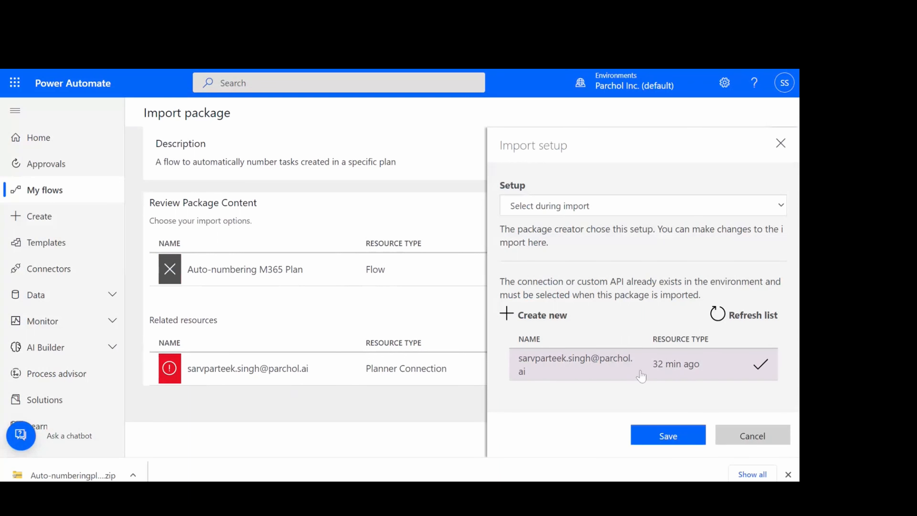
left_click(665, 438)
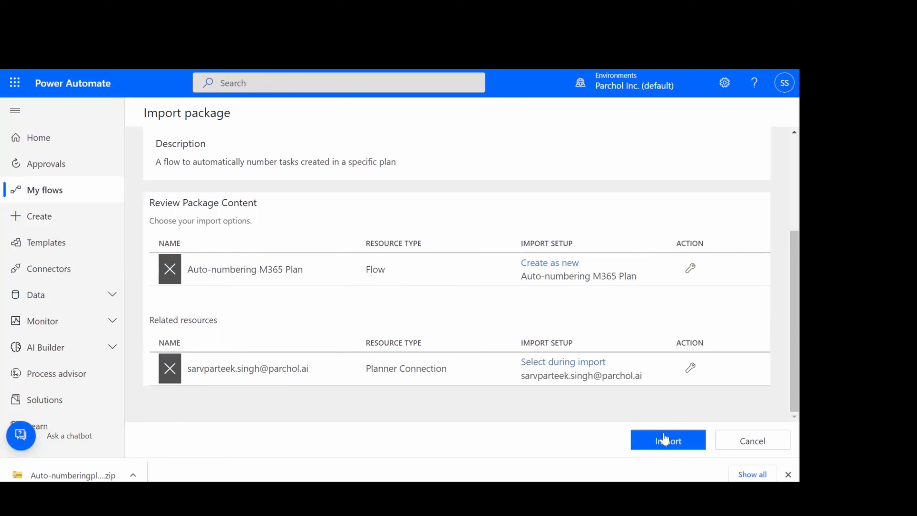
left_click(665, 441)
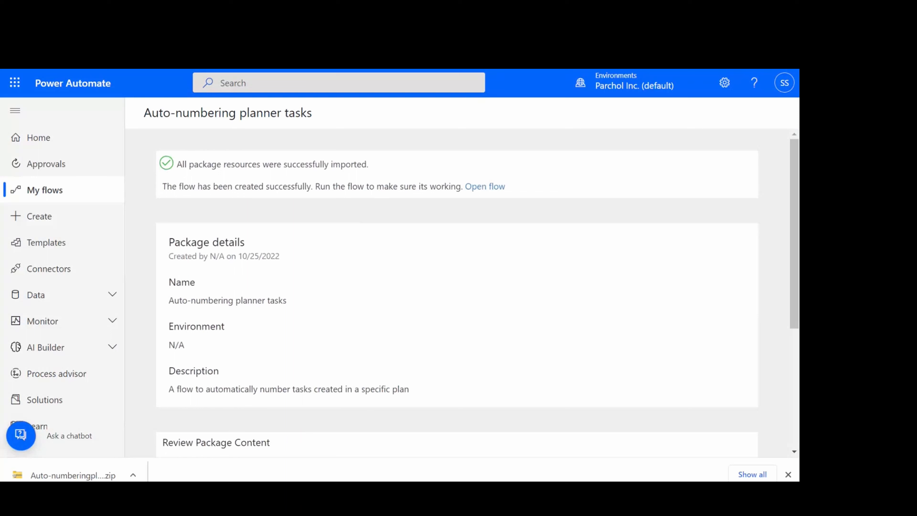
- Open the imported flow and check the Group Id and Plan Id choices of its "When a new task is created" trigger
left_click(497, 188)
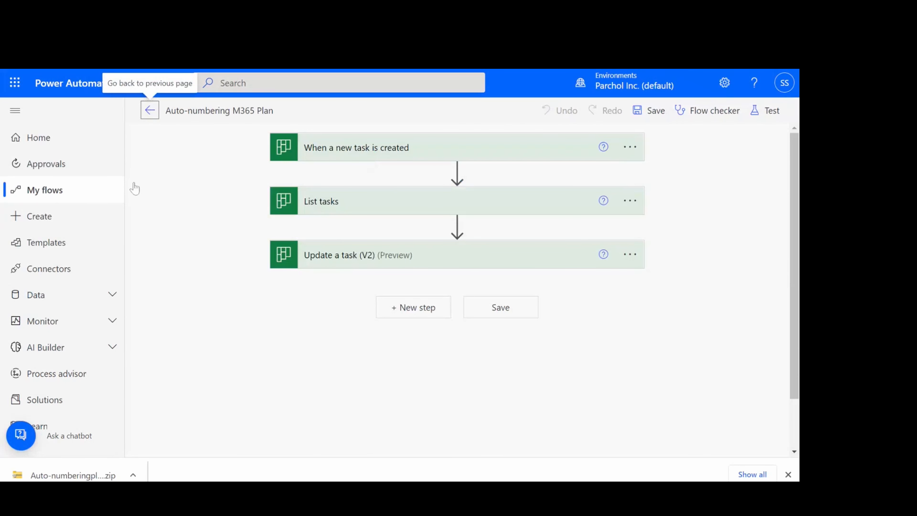
left_click(362, 151)
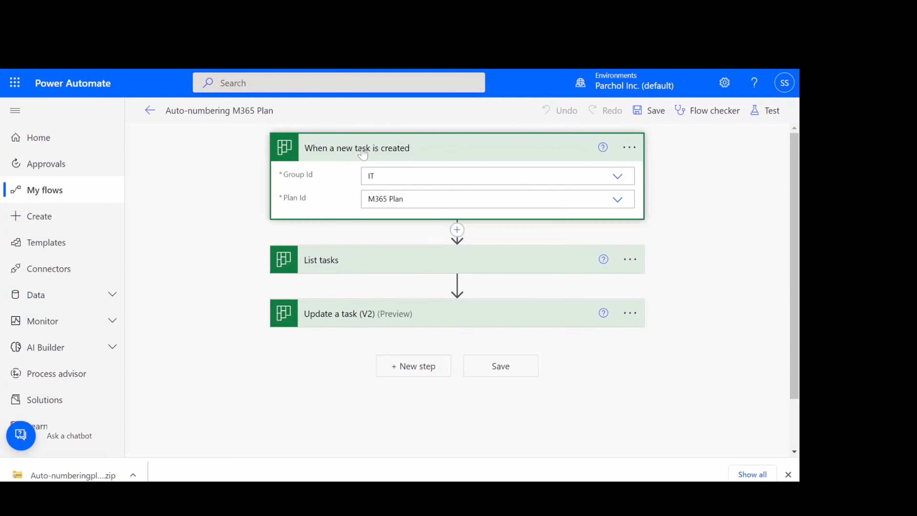
left_click(498, 176)
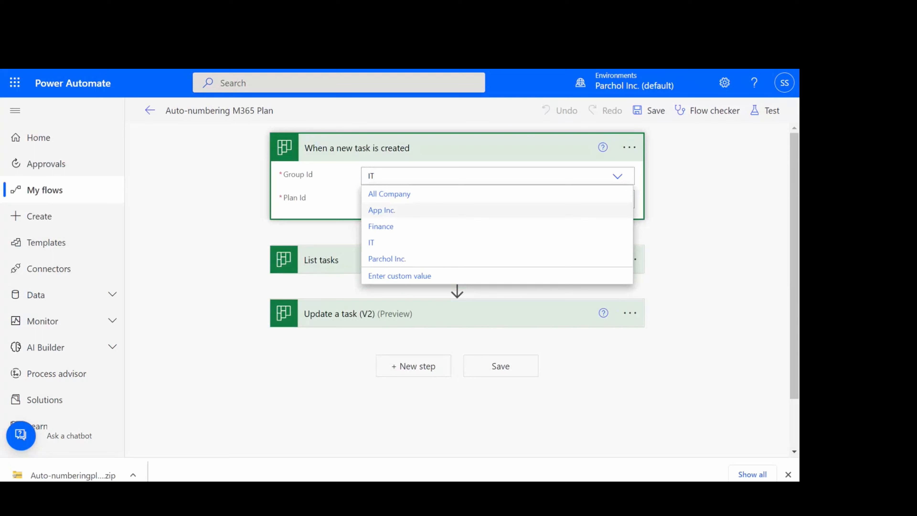
left_click(325, 205)
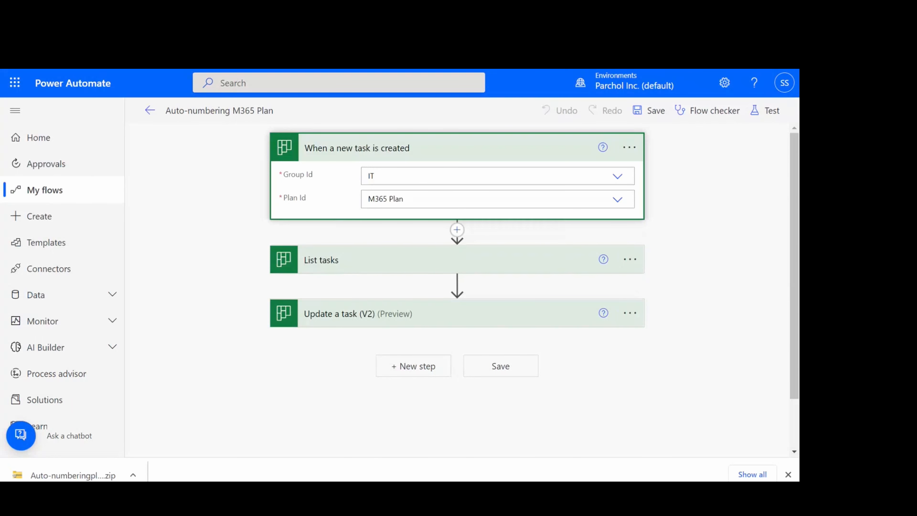
left_click(396, 200)
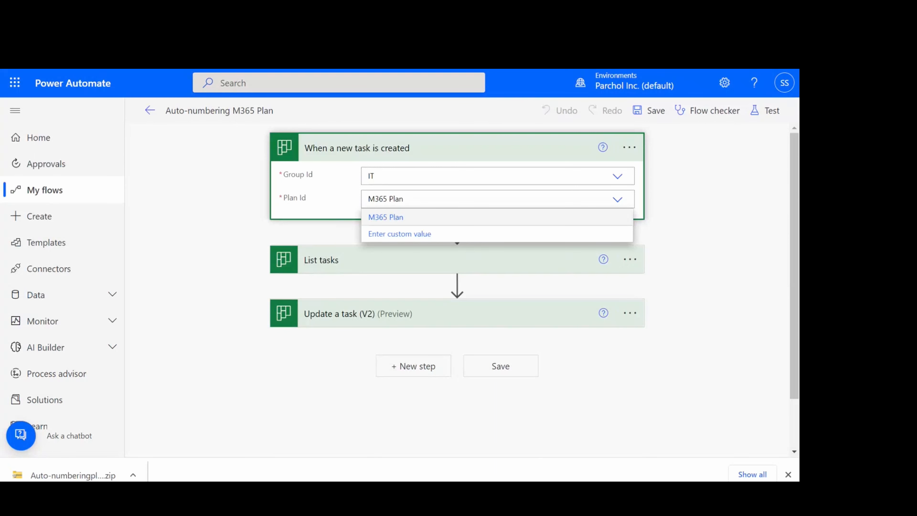
left_click(330, 238)
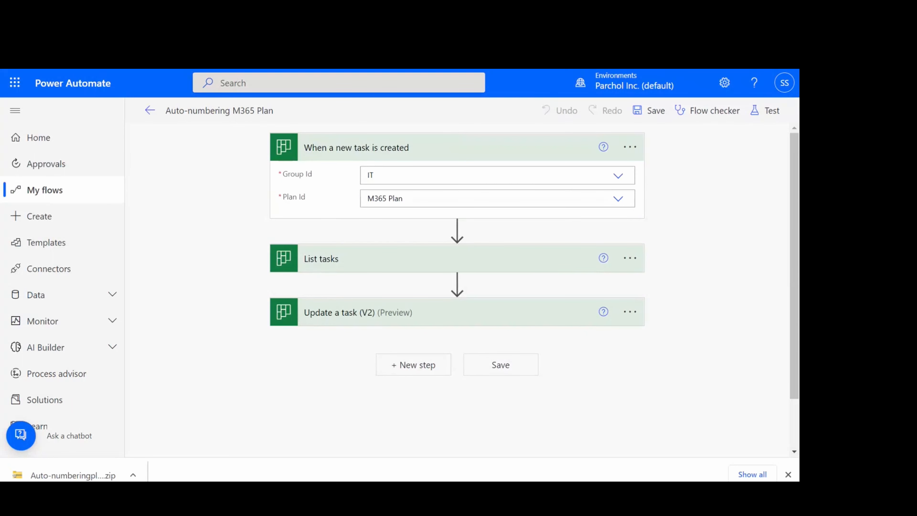
- Expand the List tasks and Update a task (V2) actions of the flow to review their settings
left_click(353, 268)
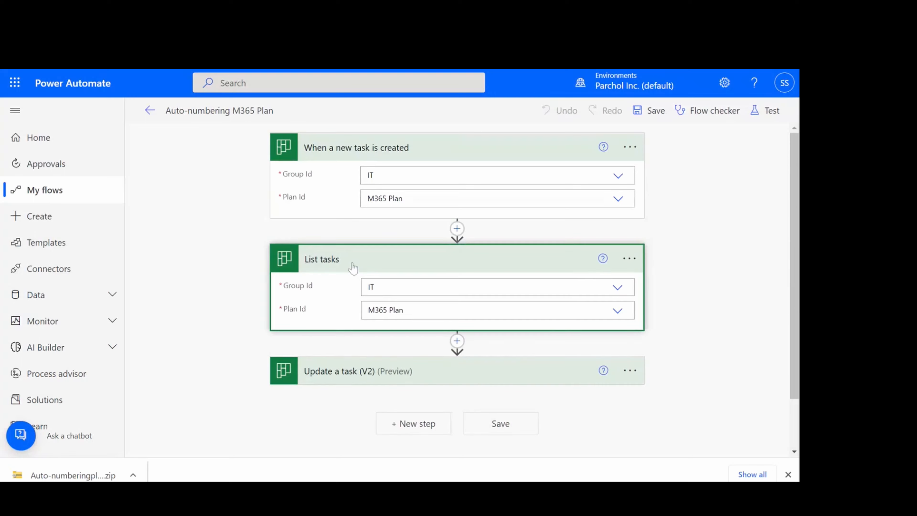
scroll(352, 266, "down", 2)
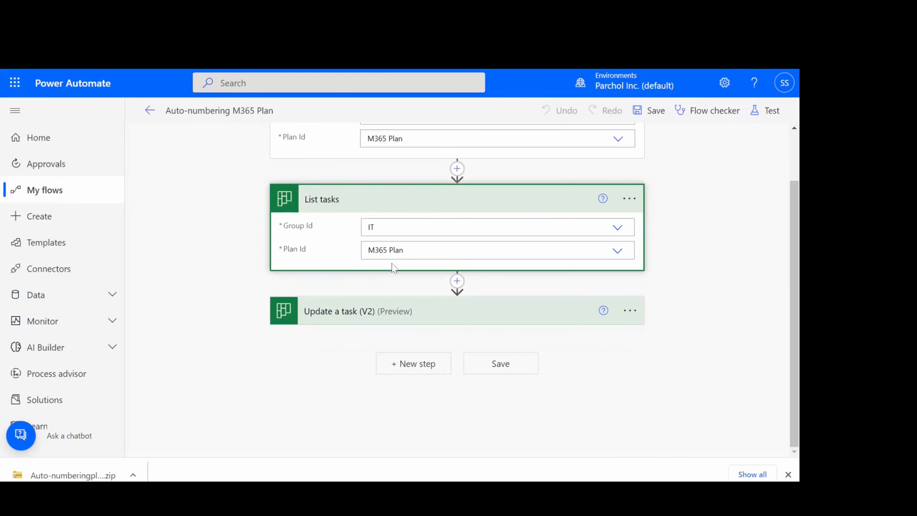
left_click(378, 309)
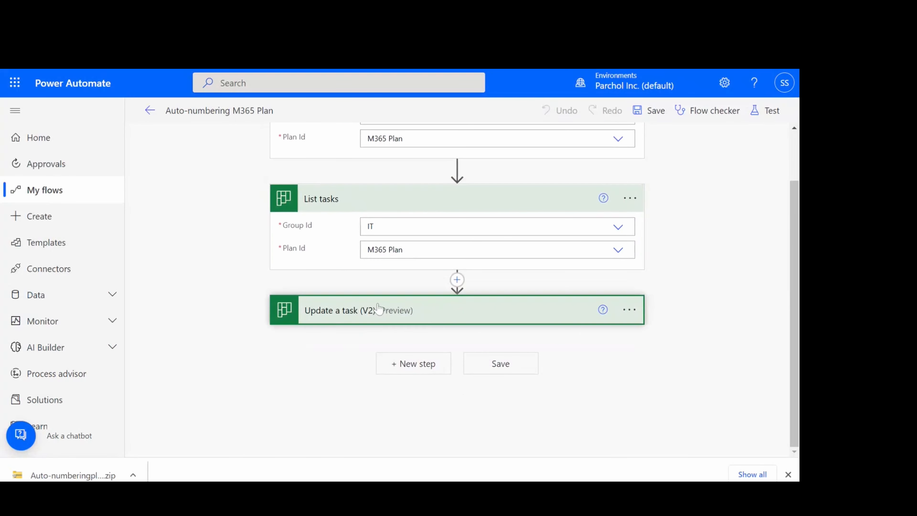
scroll(378, 308, "down", 2)
scroll(379, 308, "down", 2)
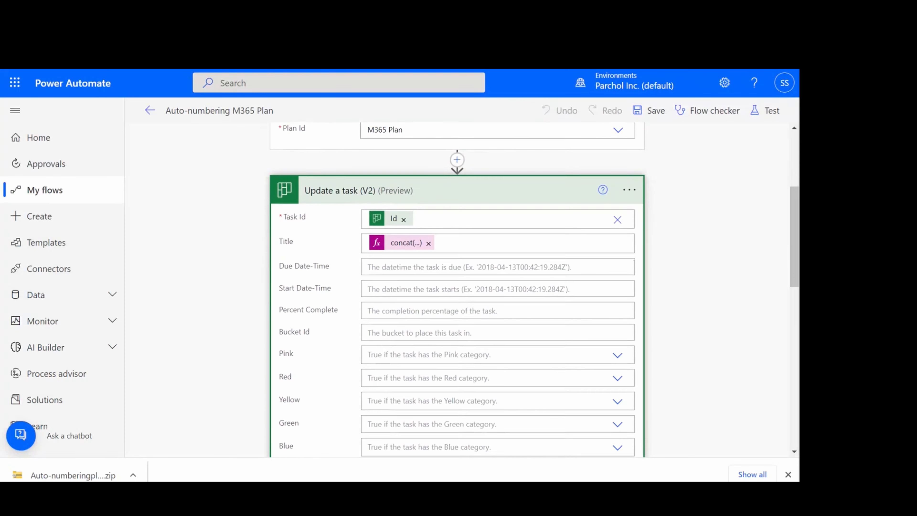
- Review the concat expression with the MT- prefix in the update action's Title, update it and save the flow
left_click(404, 239)
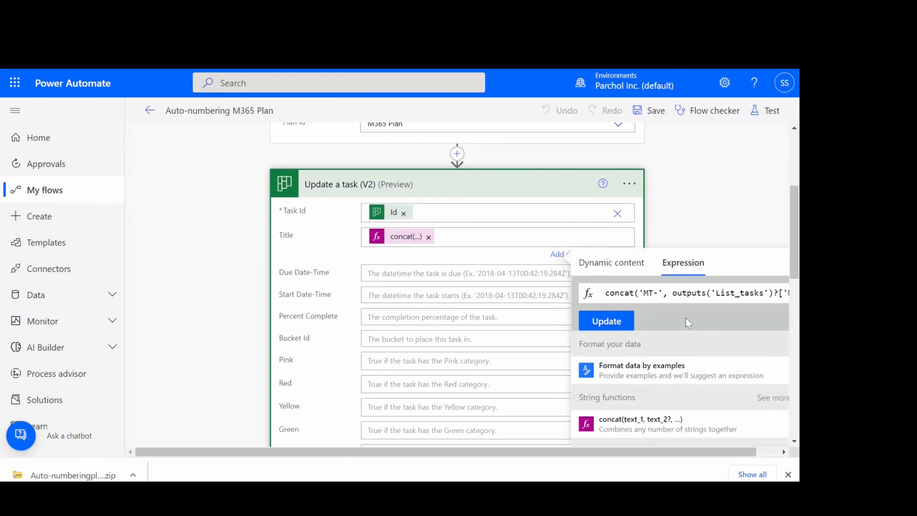
left_click(654, 293)
left_click_drag(643, 294, 652, 293)
left_click(607, 320)
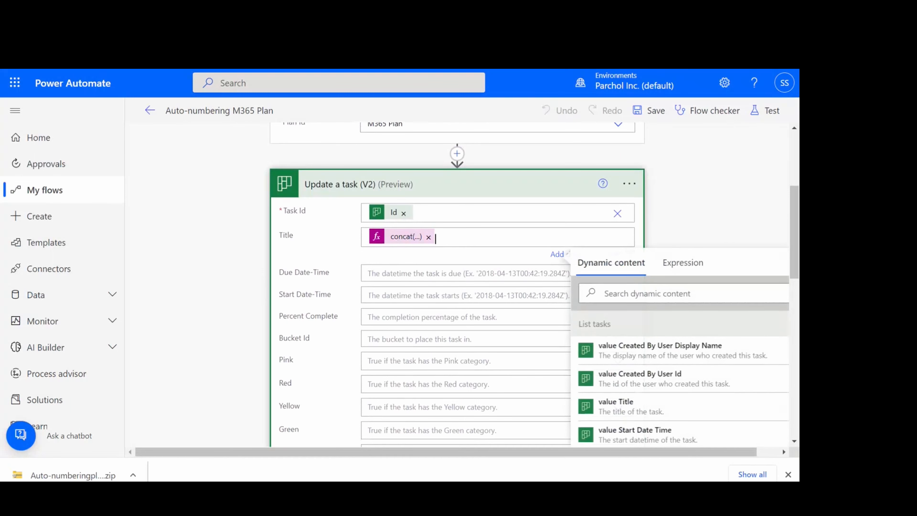
left_click(649, 110)
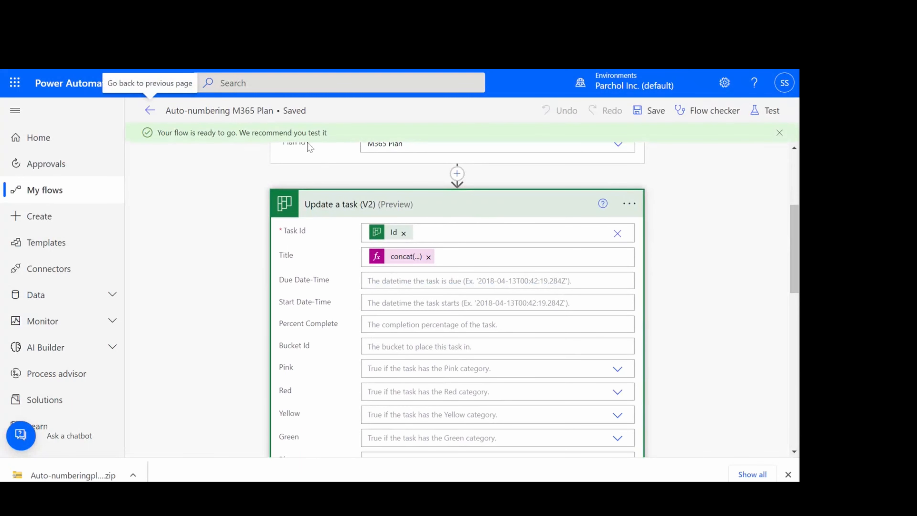
- Try to test the flow, and read the details of its warning in the Flow checker
left_click(771, 118)
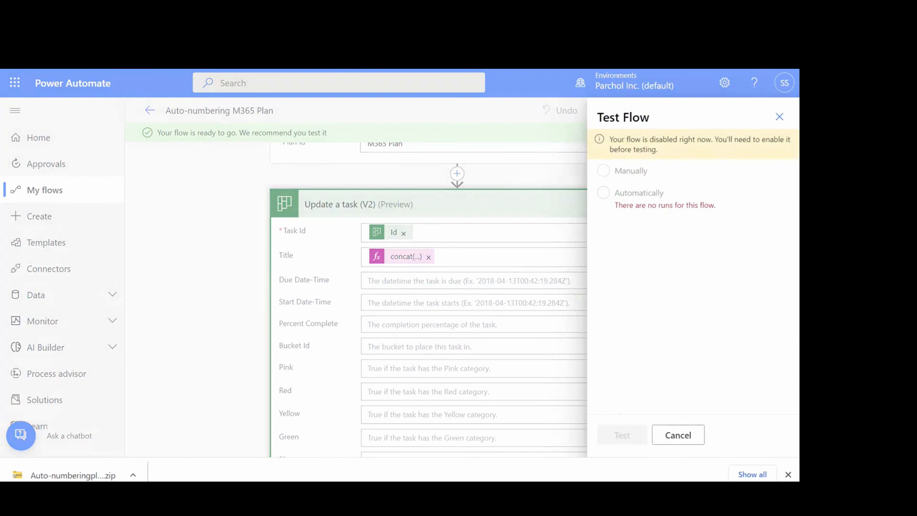
left_click(670, 438)
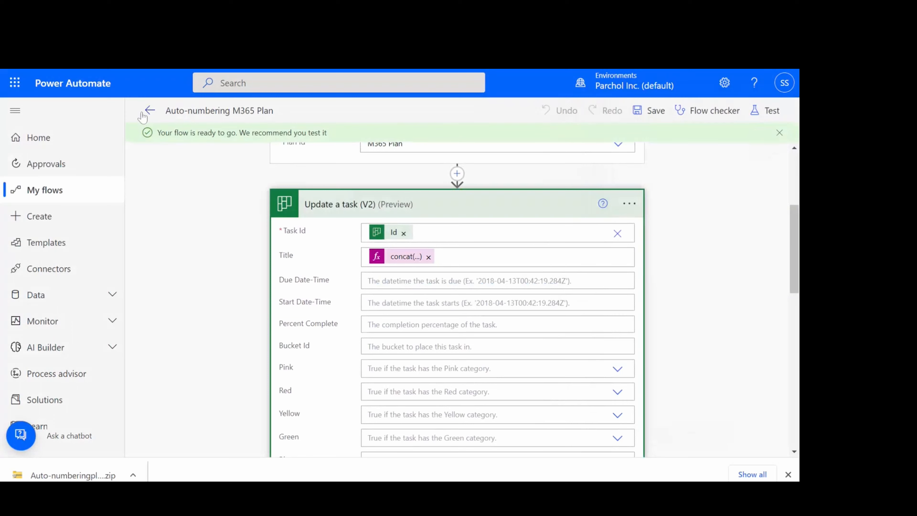
left_click(149, 111)
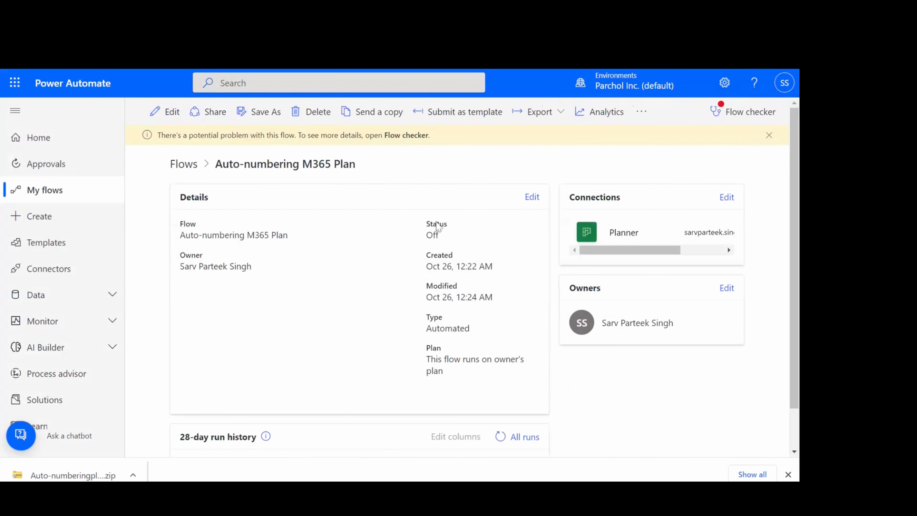
left_click(742, 124)
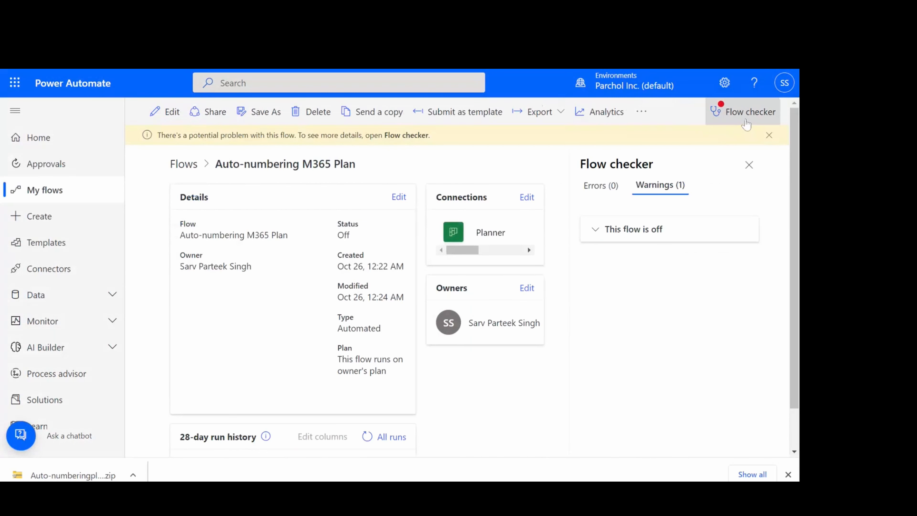
left_click(605, 230)
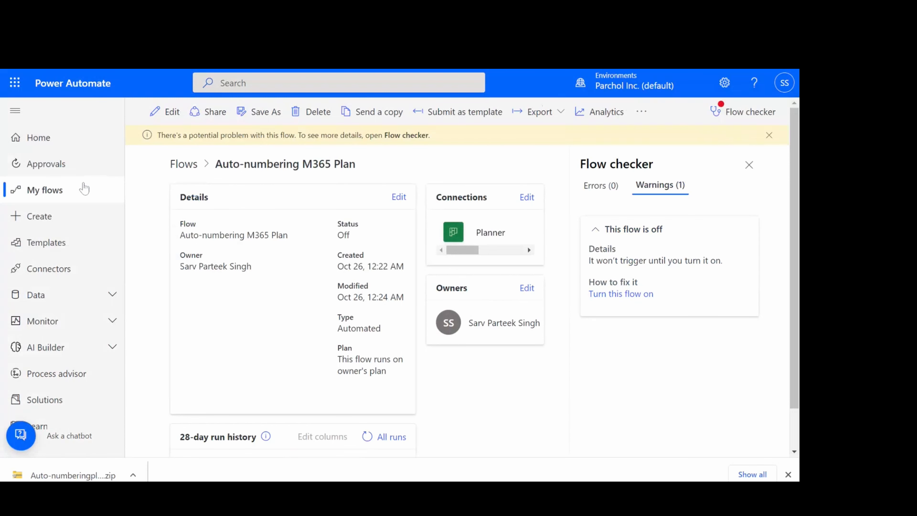
- Turn on the Auto-numbering M365 Plan flow from the list of cloud flows
left_click(52, 193)
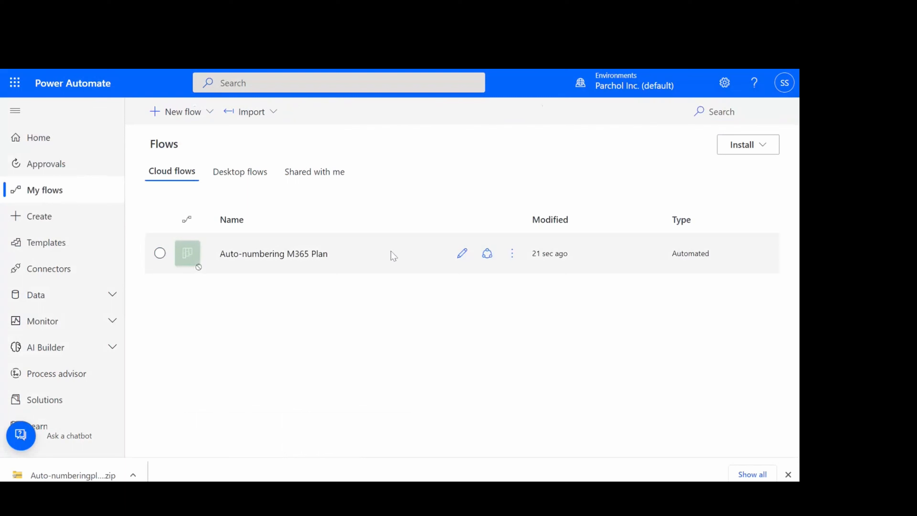
left_click(512, 253)
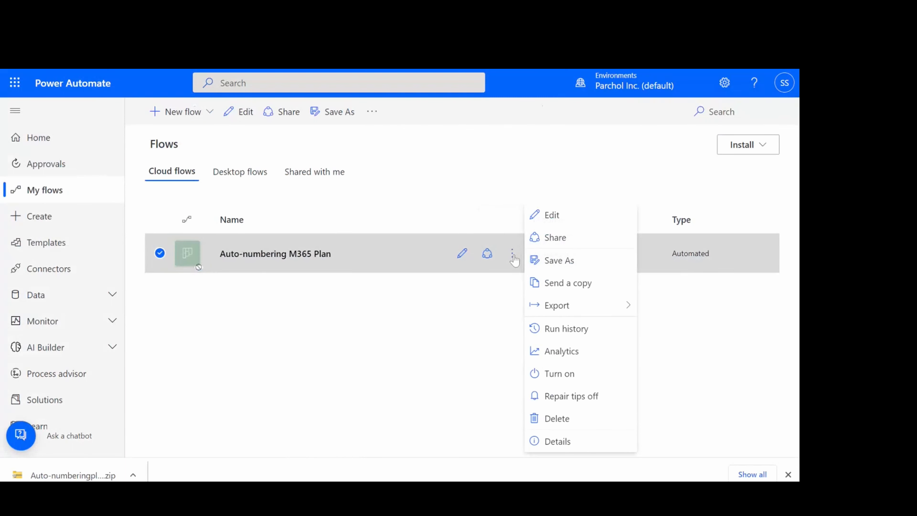
left_click(558, 375)
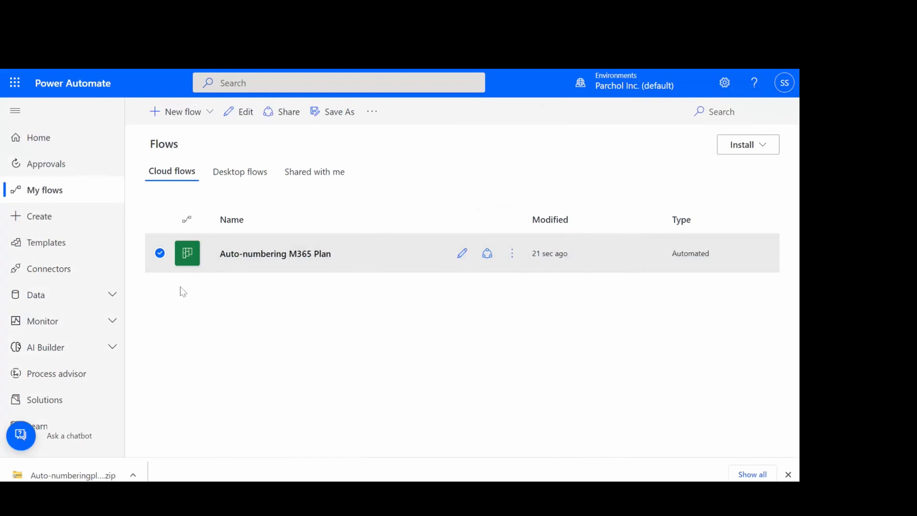
left_click(227, 303)
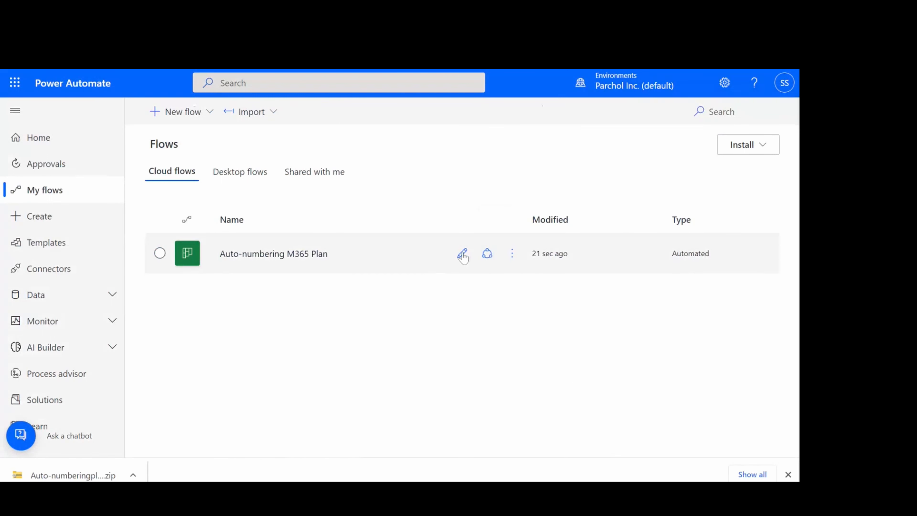
- Open the Auto-numbering M365 Plan flow for editing and start a manual test
left_click(463, 255)
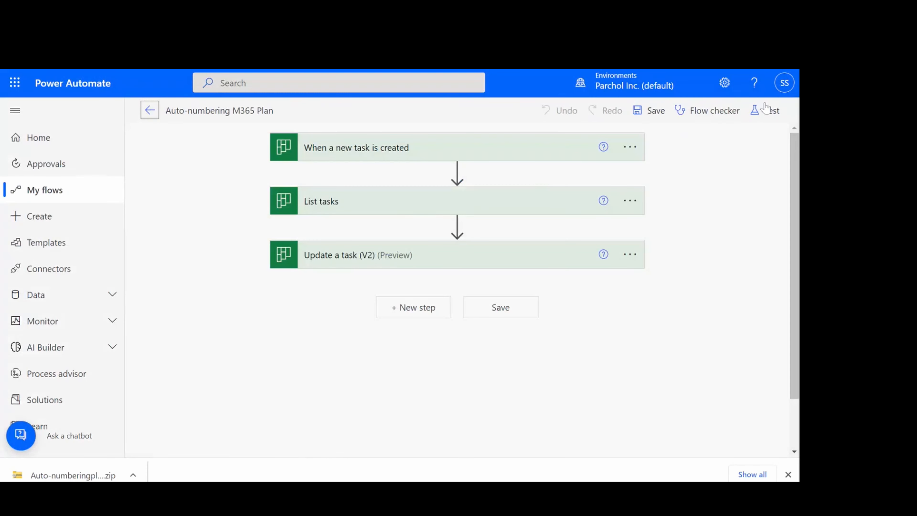
left_click(765, 110)
left_click(614, 158)
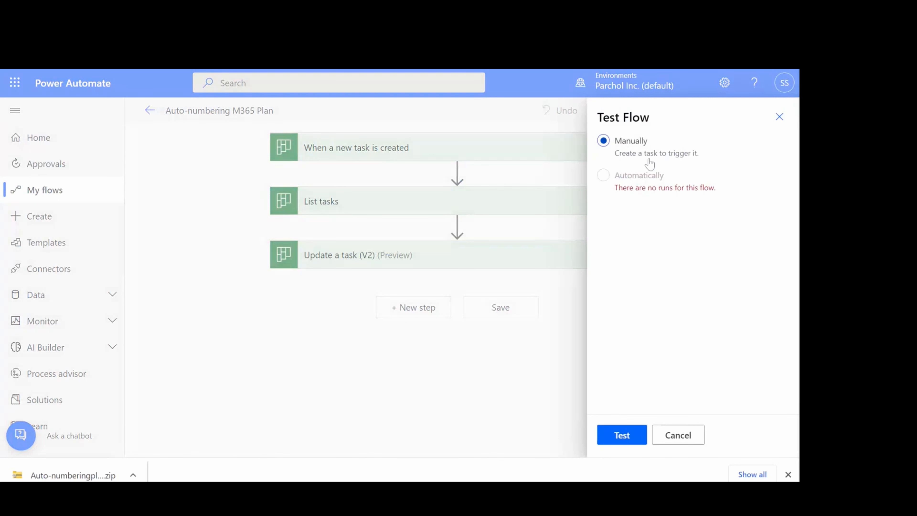
left_click(614, 434)
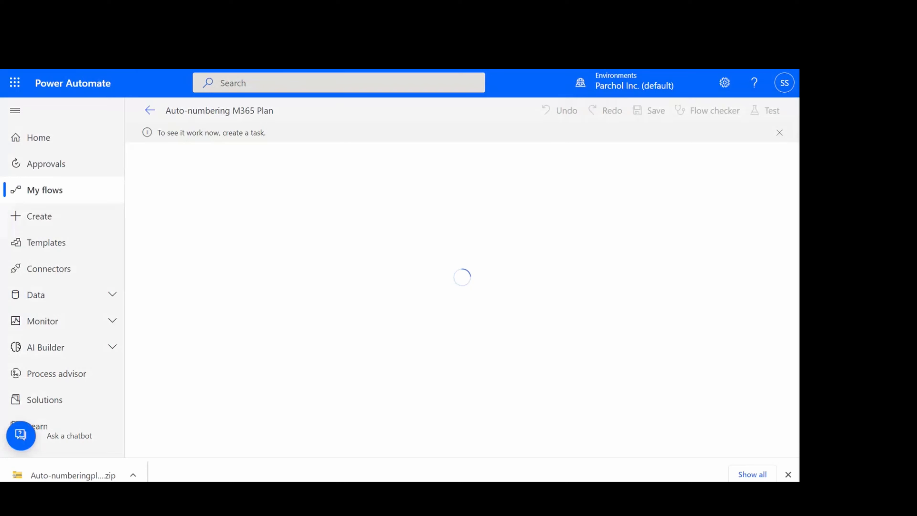
- Switch to Microsoft Teams and add a task named "second task" to the To do bucket of the M365 Plan
key("ctrl+Tab")
left_click(273, 213)
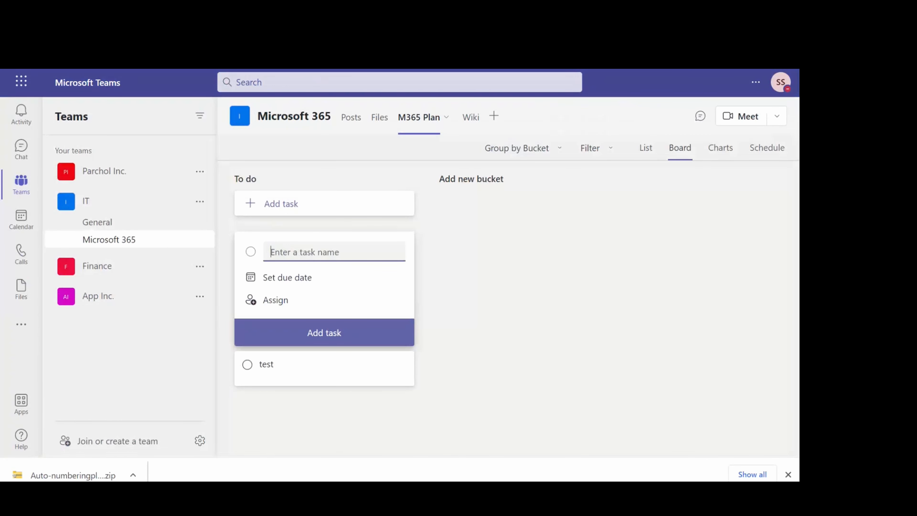
type("second task")
key("Return")
left_click(576, 274)
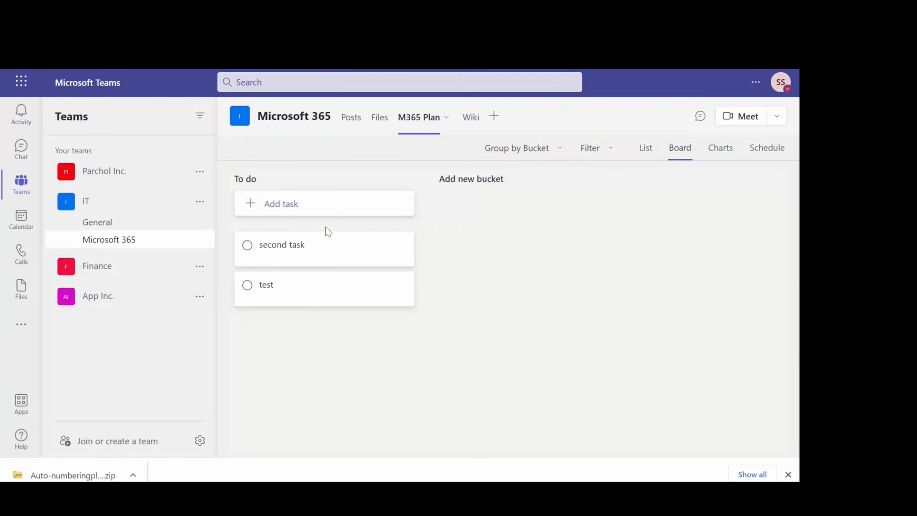
- Switch to Power Automate and start a new automated cloud flow named Auto-numbering M365 Plan
left_click(54, 64)
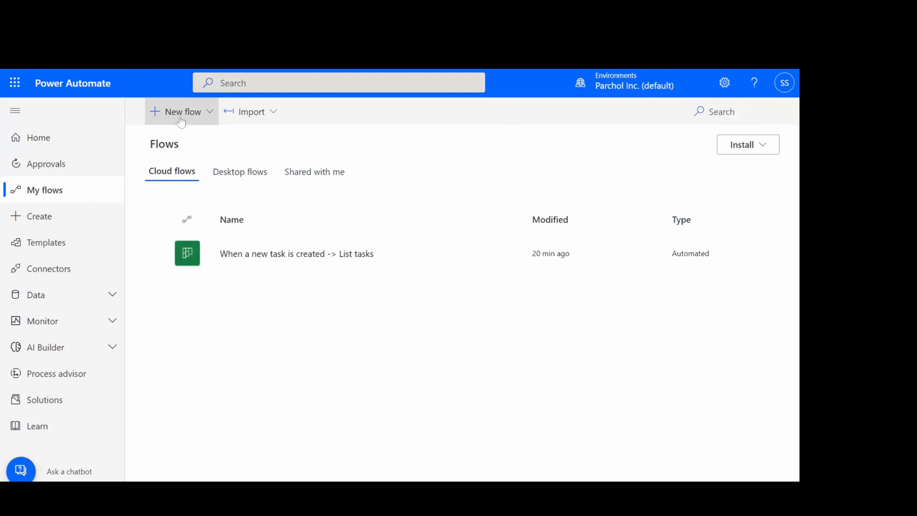
left_click(180, 122)
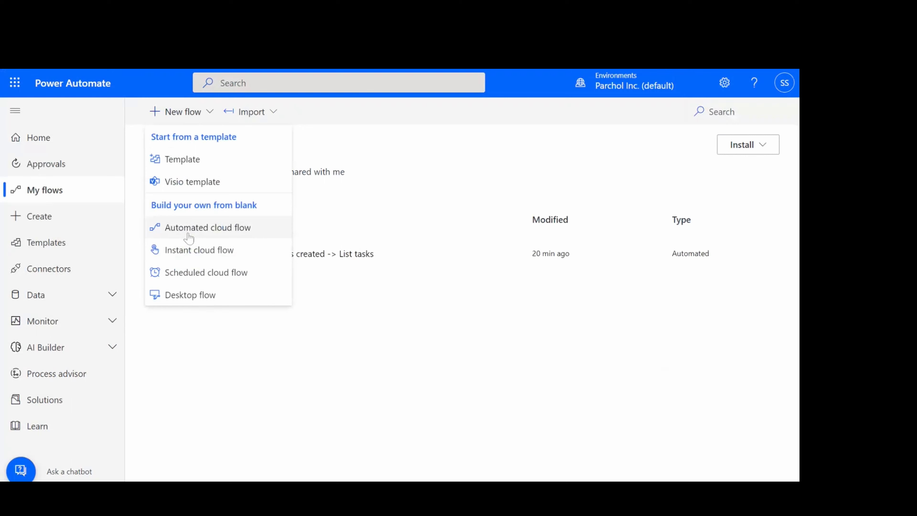
left_click(207, 227)
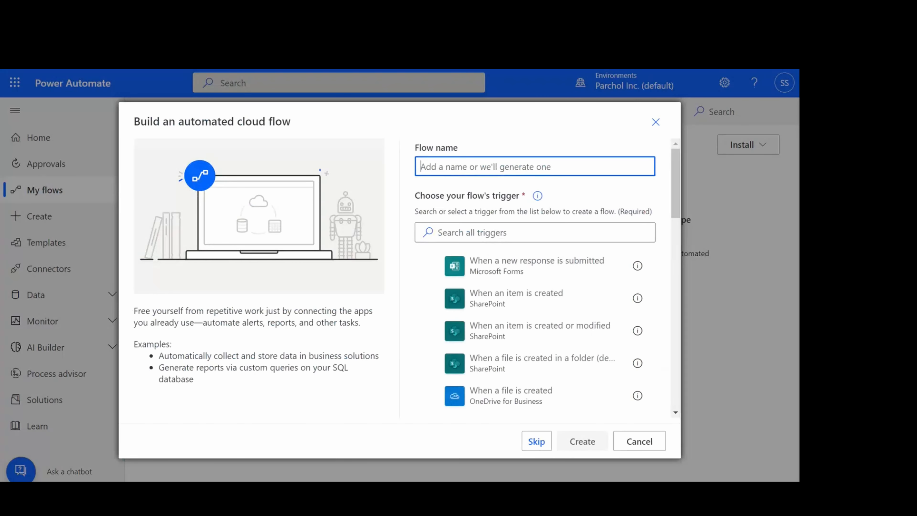
type("Aut R")
key("BackSpace")
key("BackSpace")
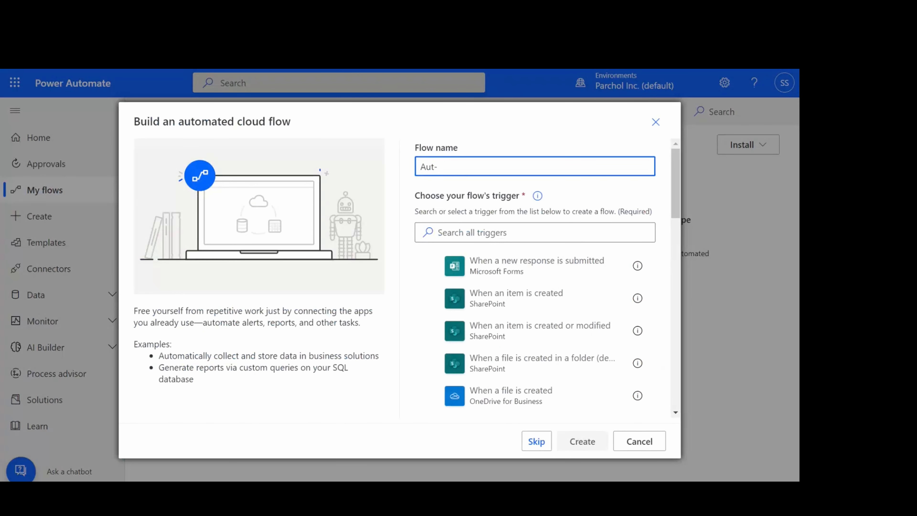
type("o-numbering M")
type("4365")
key("BackSpace")
key("BackSpace")
key("BackSpace")
key("BackSpace")
type("365 Plan")
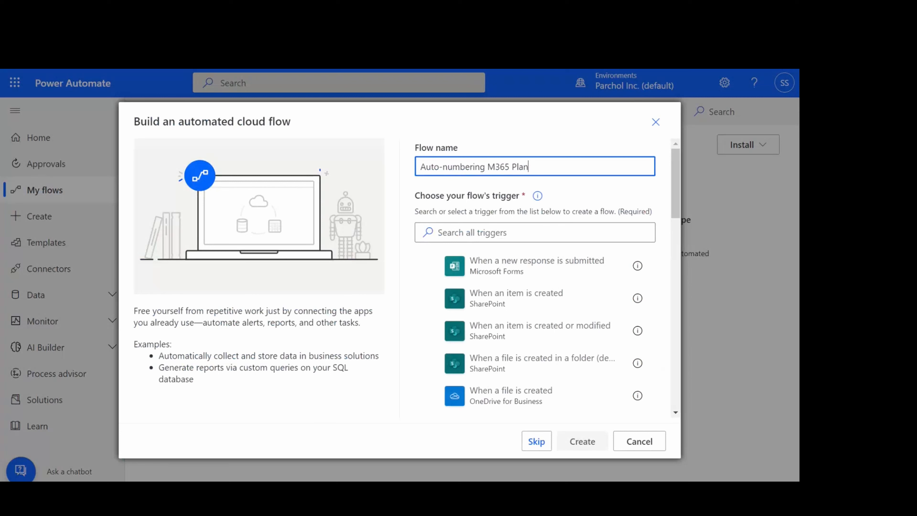
- Search the triggers for "When a task", choose Planner's "When a new task is created" and create the flow
left_click(535, 232)
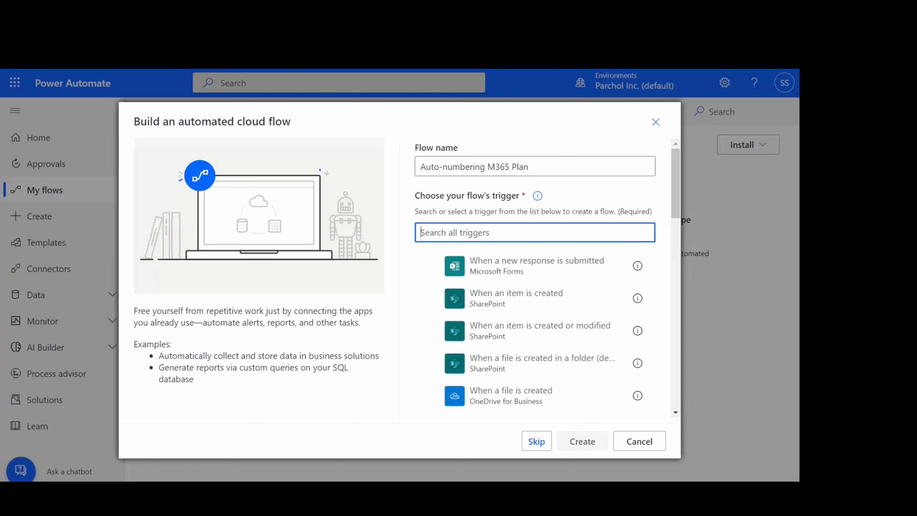
type("When a tas")
type("k")
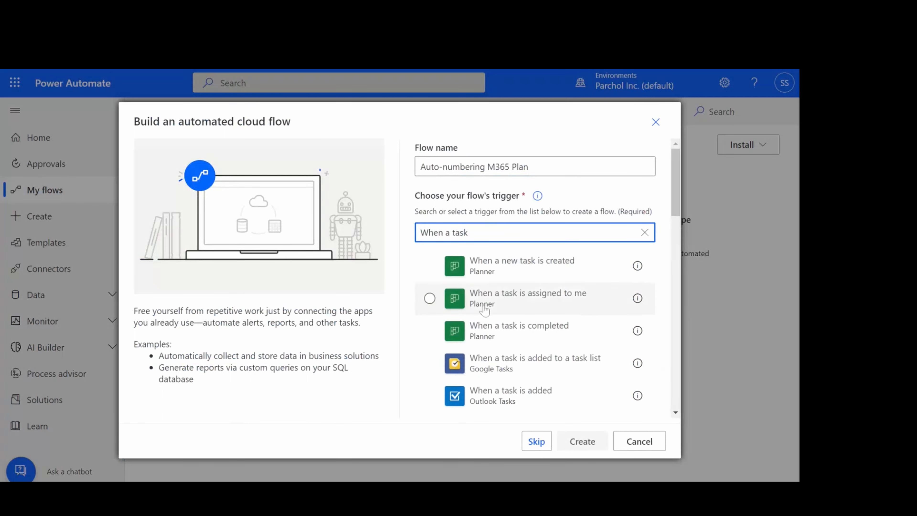
left_click(516, 271)
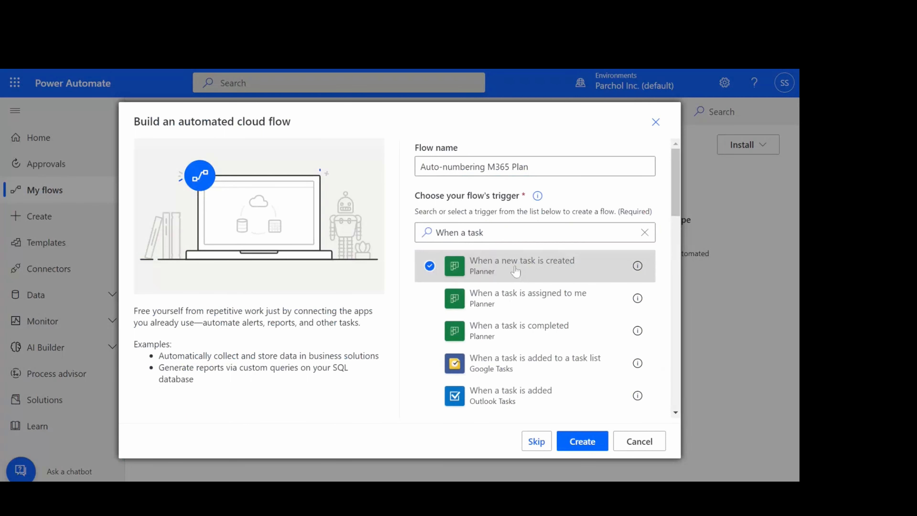
left_click(582, 441)
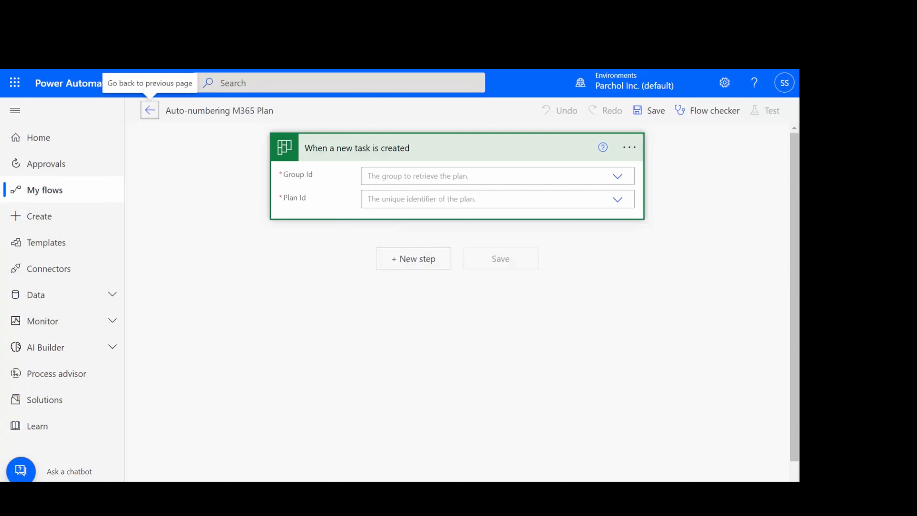
- Set the trigger's Group Id to IT and its Plan Id to M365 Plan
left_click(431, 176)
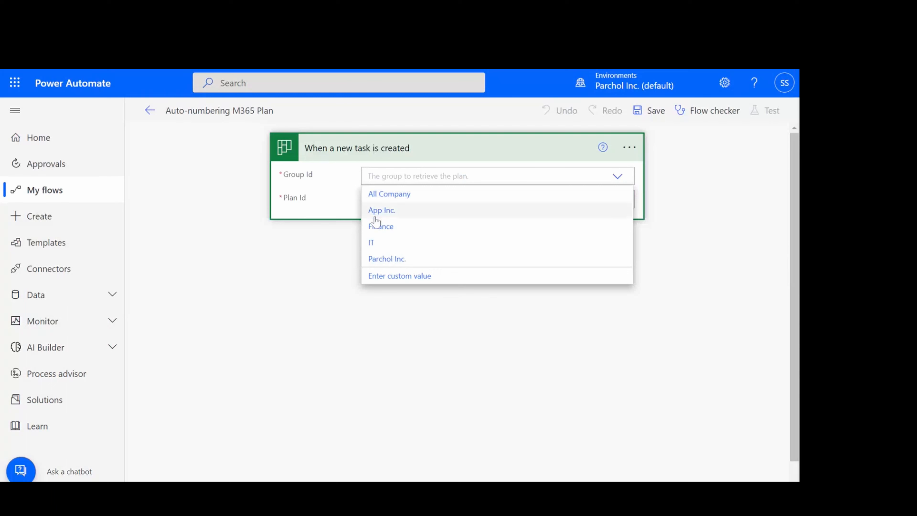
left_click(376, 247)
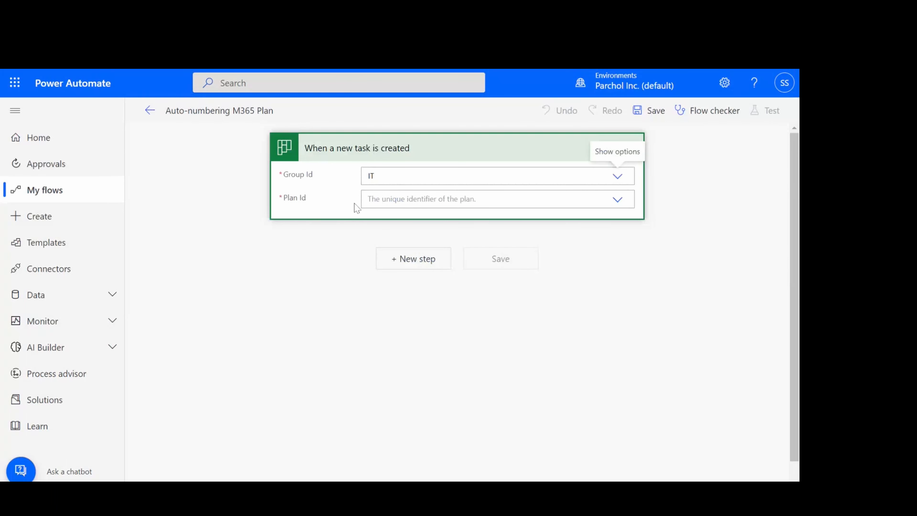
left_click(397, 199)
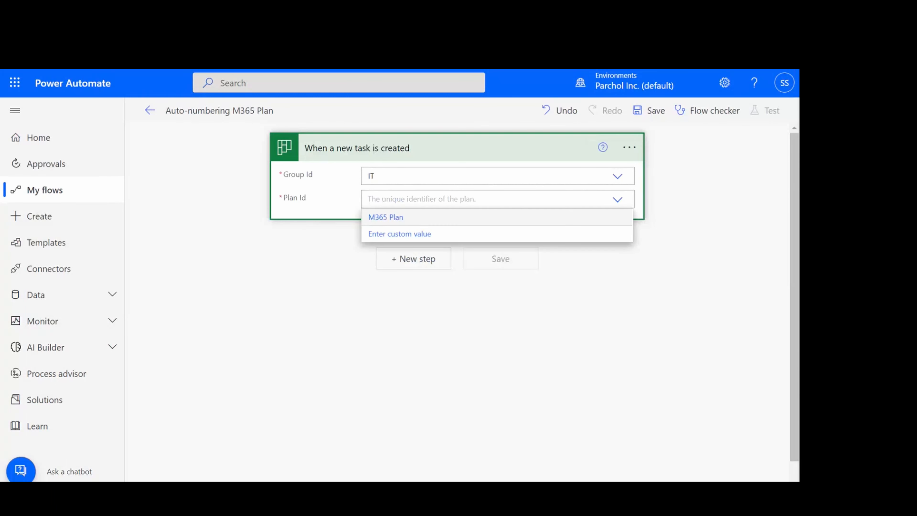
left_click(385, 218)
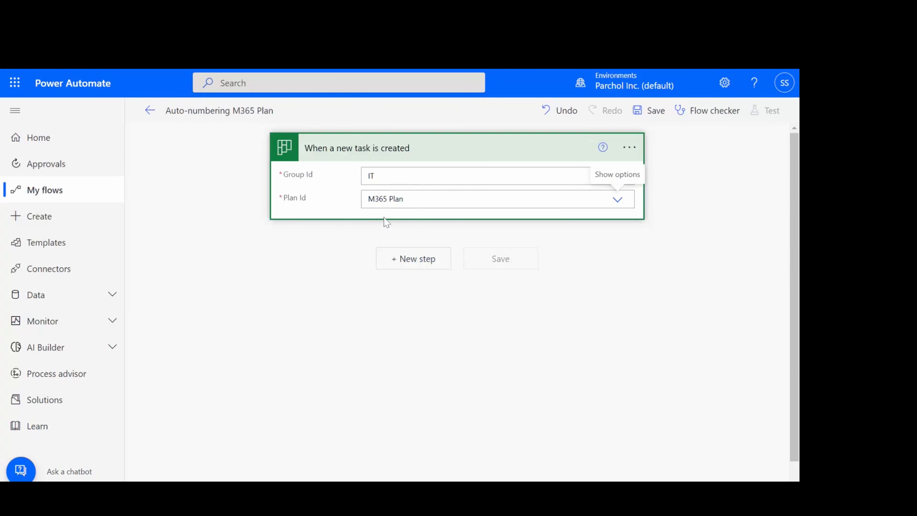
left_click(530, 294)
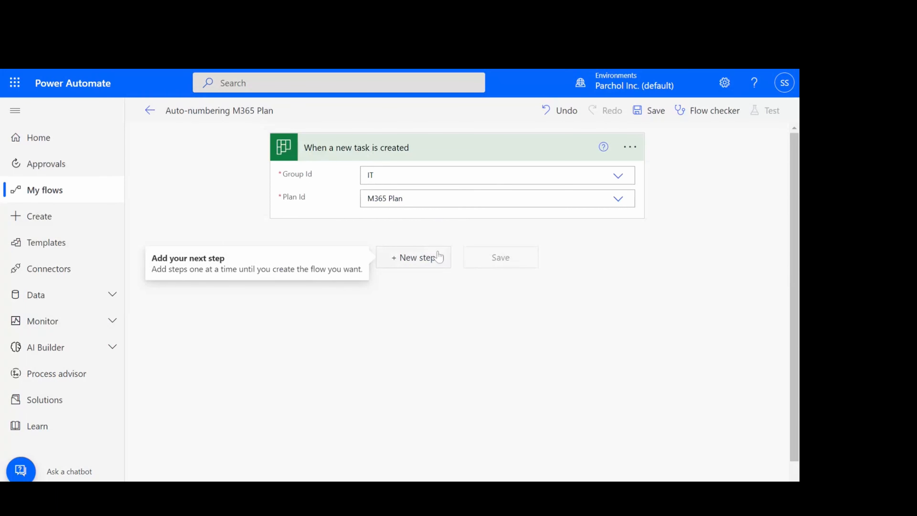
- Add a new step below the trigger and search its actions for "list tasks"
left_click(419, 260)
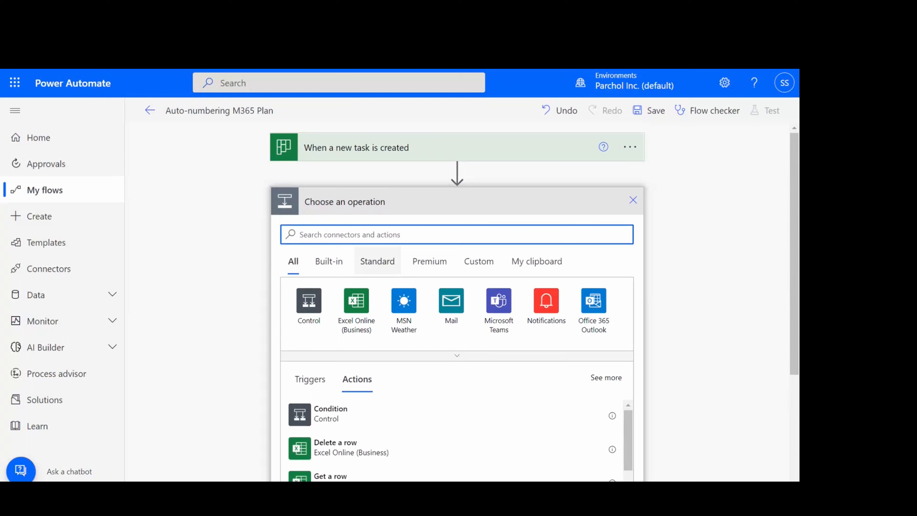
type("list tasks")
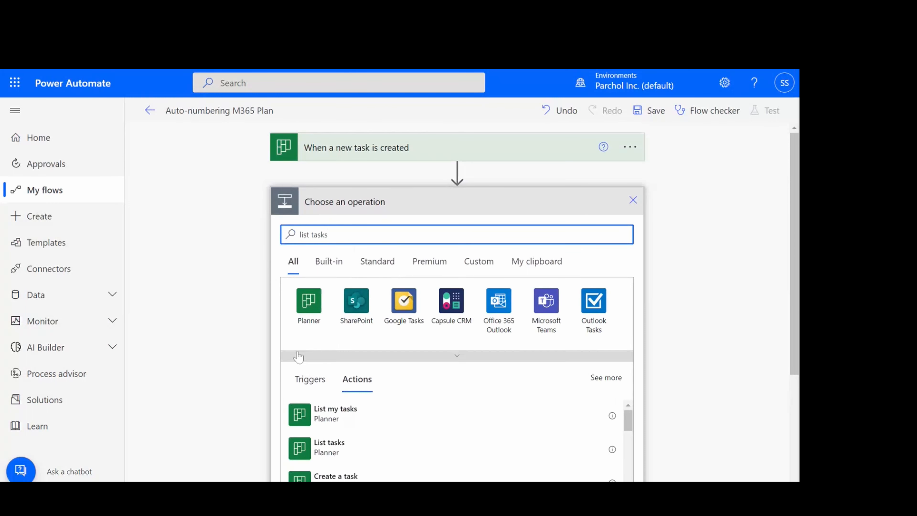
scroll(327, 214, "down", 3)
left_click(310, 255)
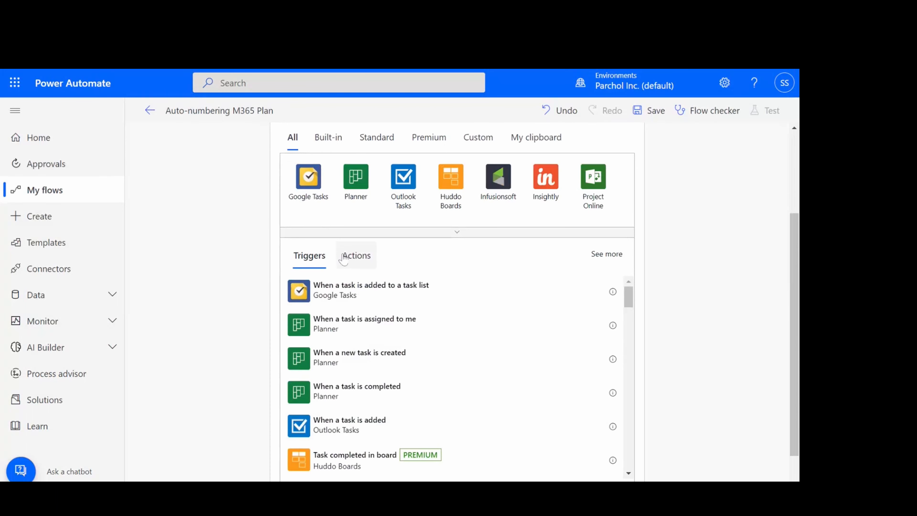
left_click(348, 259)
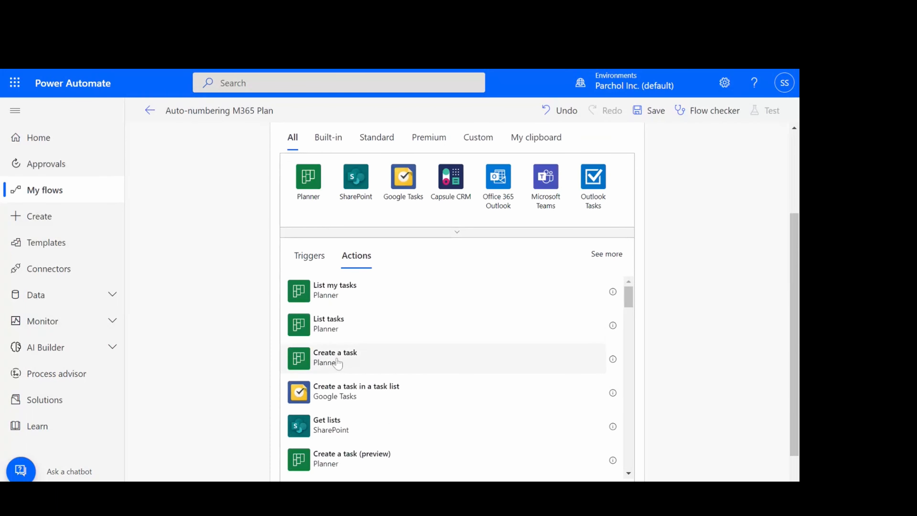
scroll(347, 298, "down", 2)
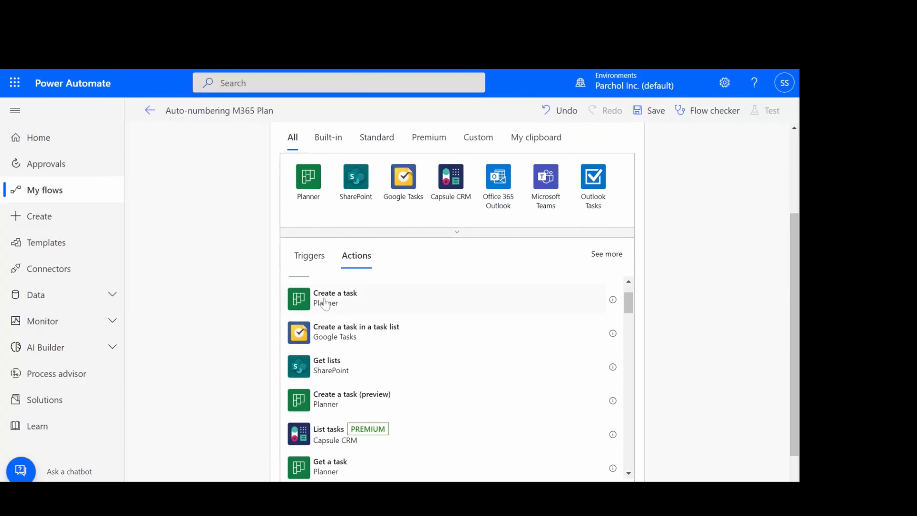
scroll(333, 305, "up", 3)
scroll(333, 305, "up", 1)
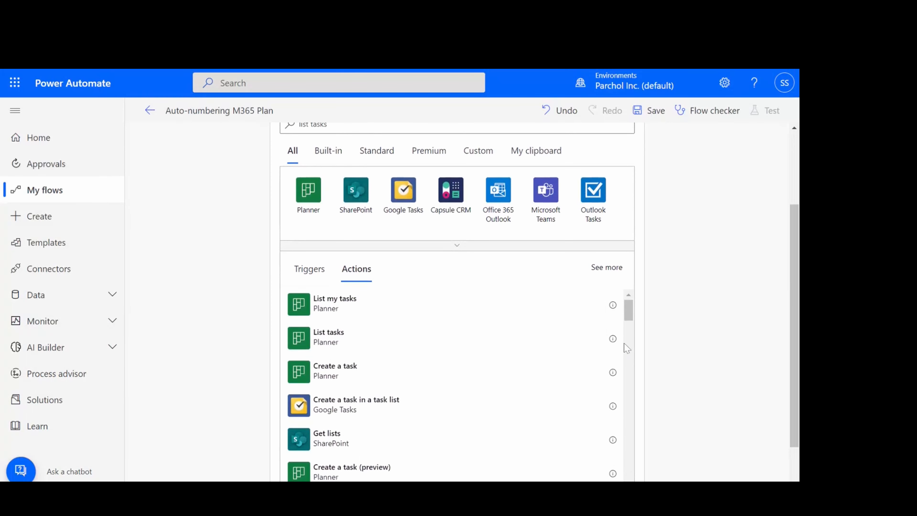
- View the description and online documentation of Planner's List tasks action, and return to the flow
left_click(612, 339)
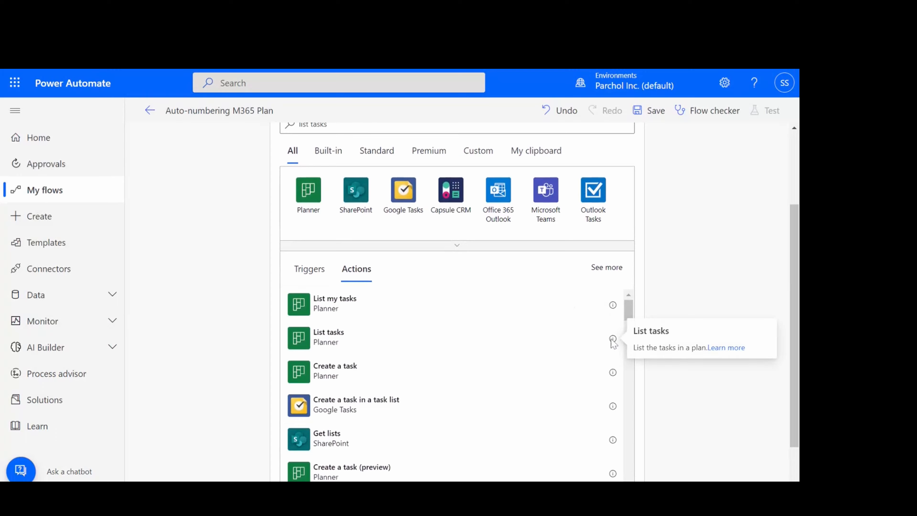
left_click(713, 348)
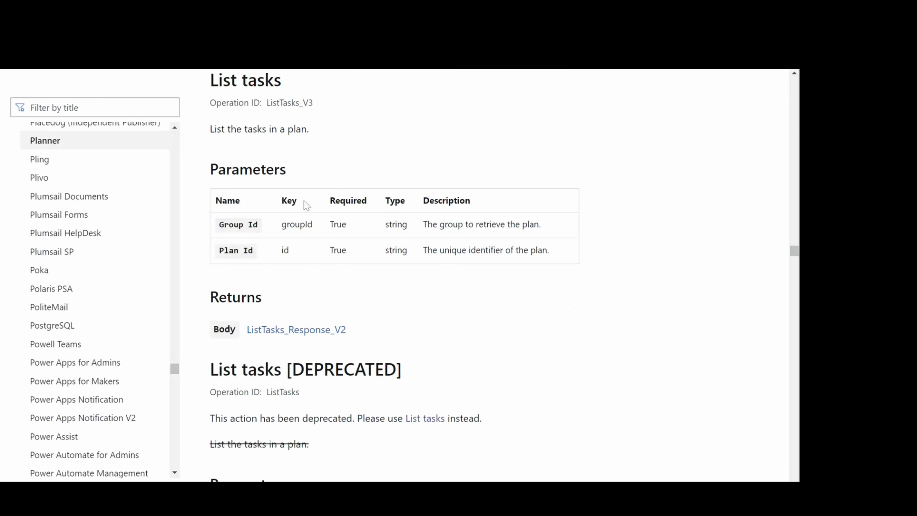
key("ctrl+shift+Tab")
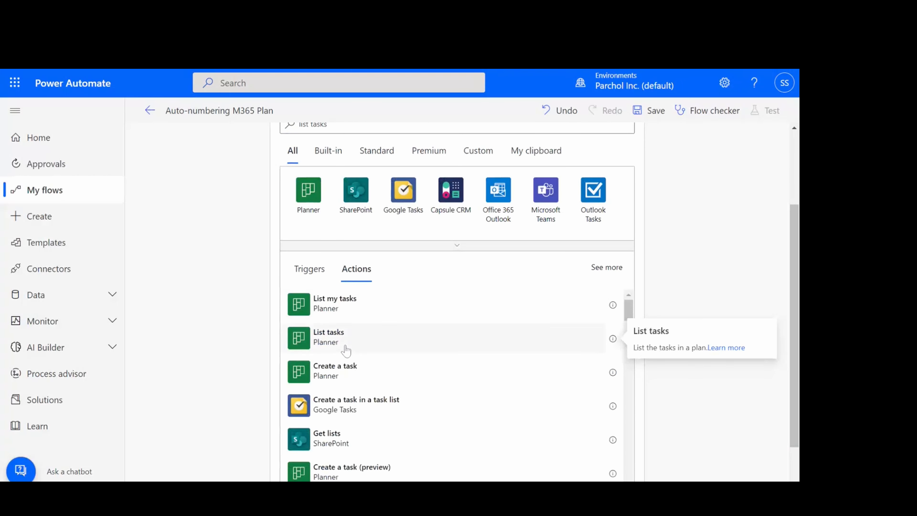
- Add Planner's List tasks action with Group Id IT and Plan Id M365 Plan
left_click(336, 337)
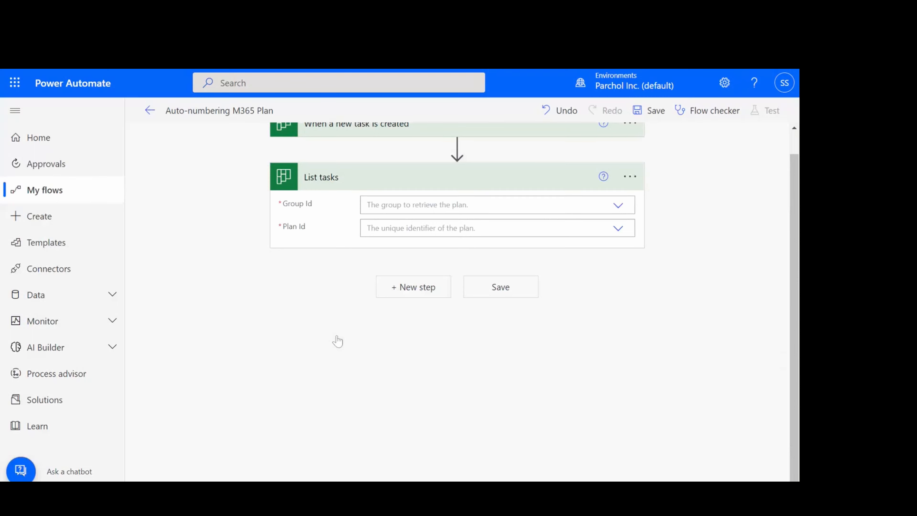
left_click(369, 209)
left_click(376, 273)
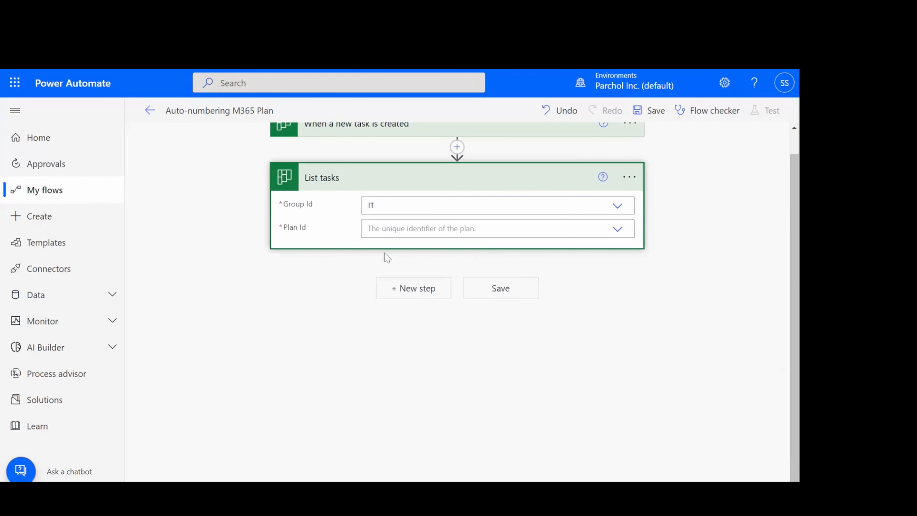
left_click(383, 229)
left_click(396, 249)
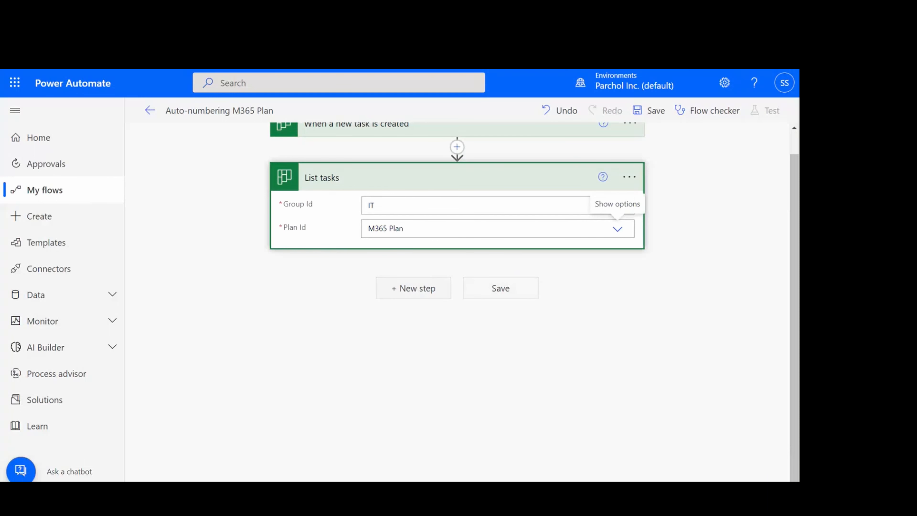
- Search the actions for "update task", add Planner's Update a task (V2) (preview) after List tasks and review its fields
left_click(414, 288)
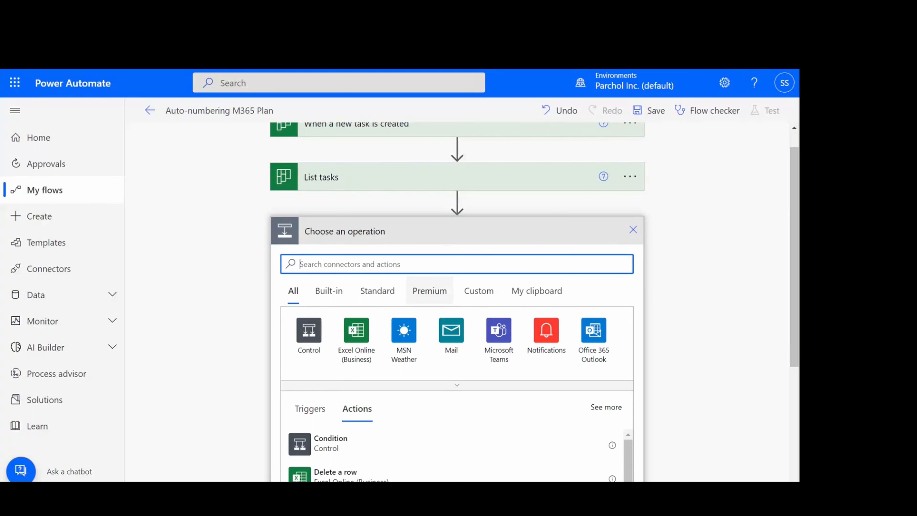
type("updat")
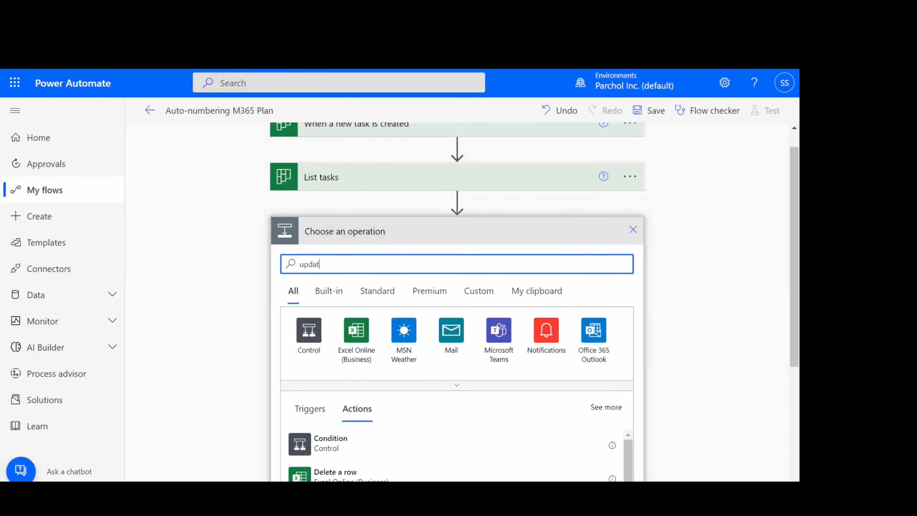
type("e task")
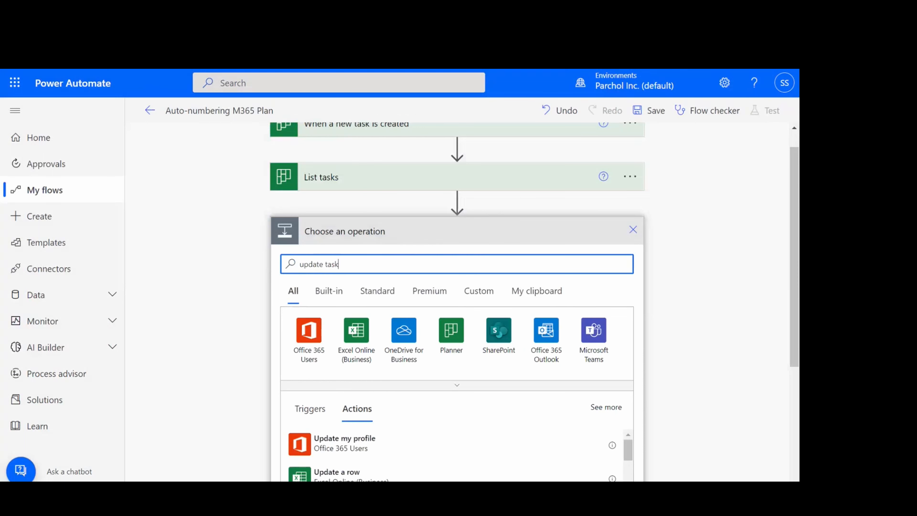
scroll(357, 323, "down", 3)
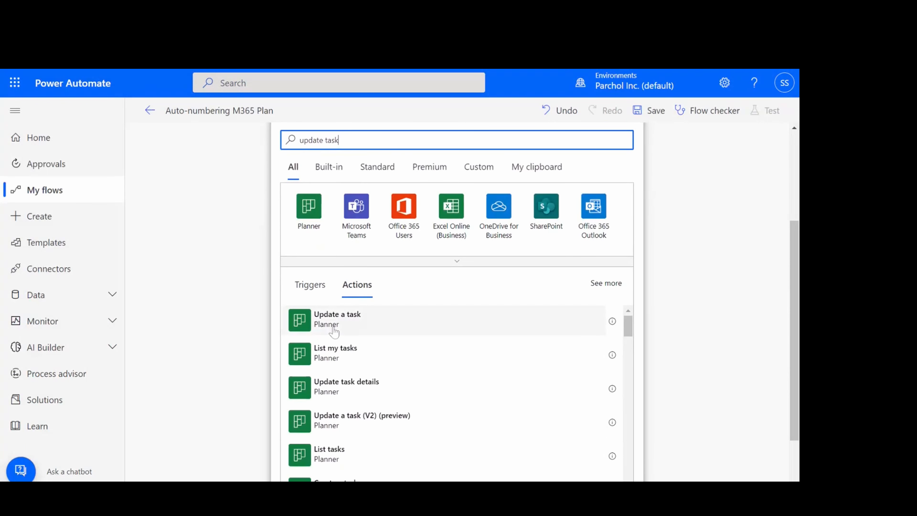
left_click(362, 427)
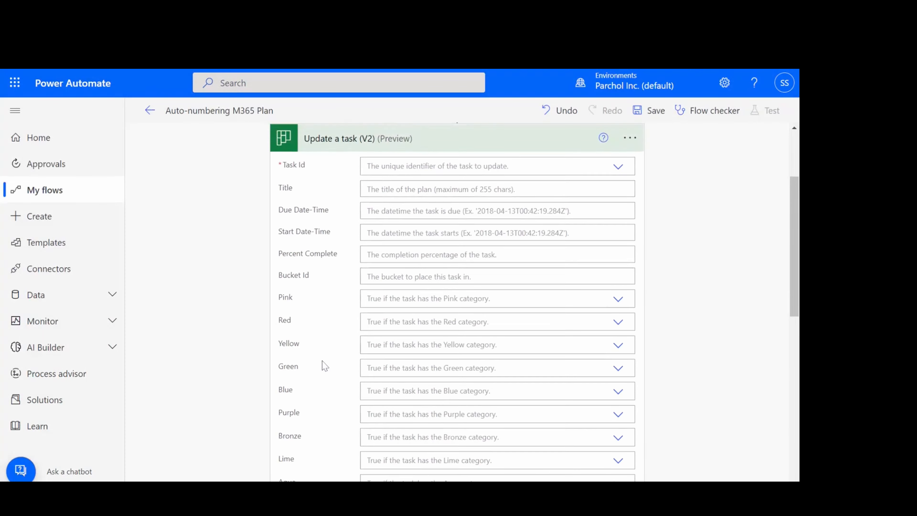
scroll(325, 366, "down", 8)
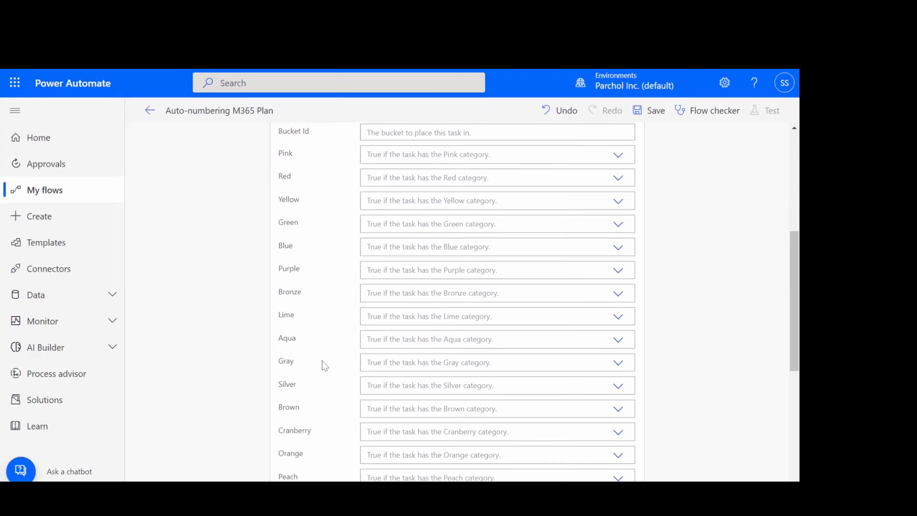
scroll(325, 366, "down", 3)
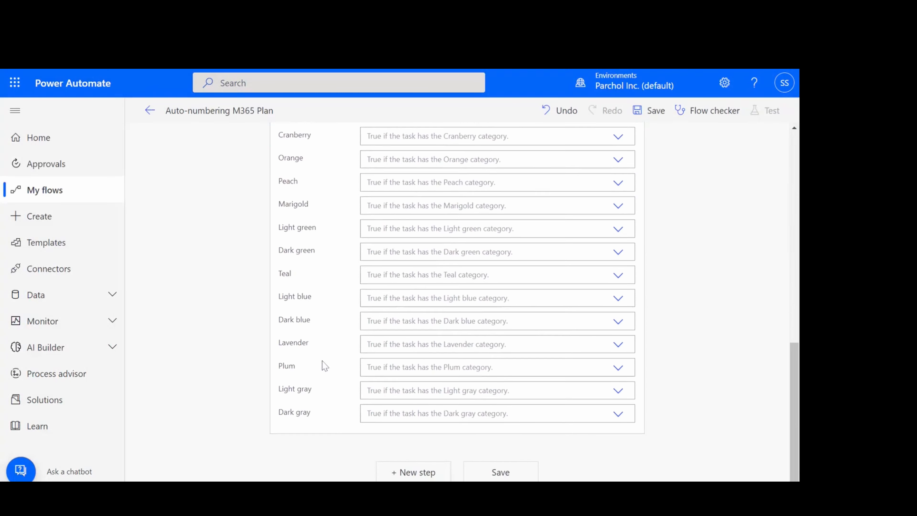
scroll(322, 364, "up", 2)
scroll(340, 242, "up", 7)
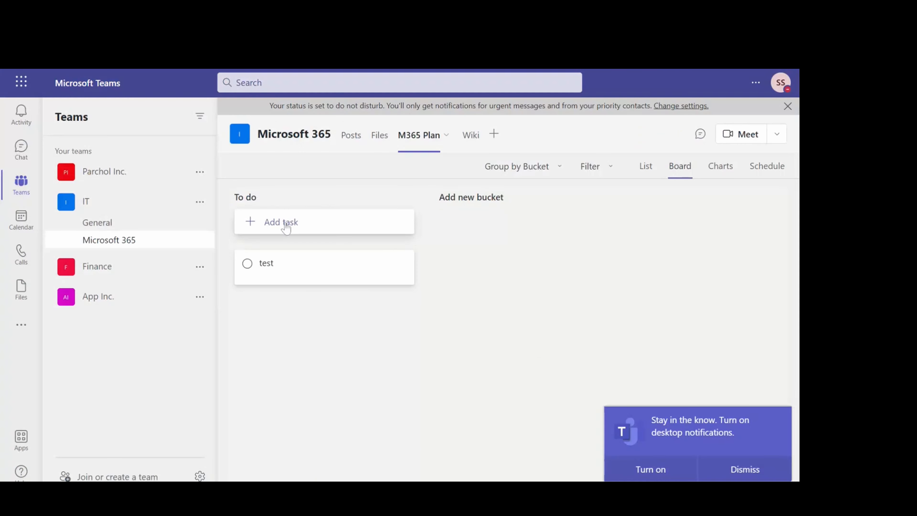
- Switch to Microsoft Teams, try the Purple label on the "test" task and remove it
left_click(267, 263)
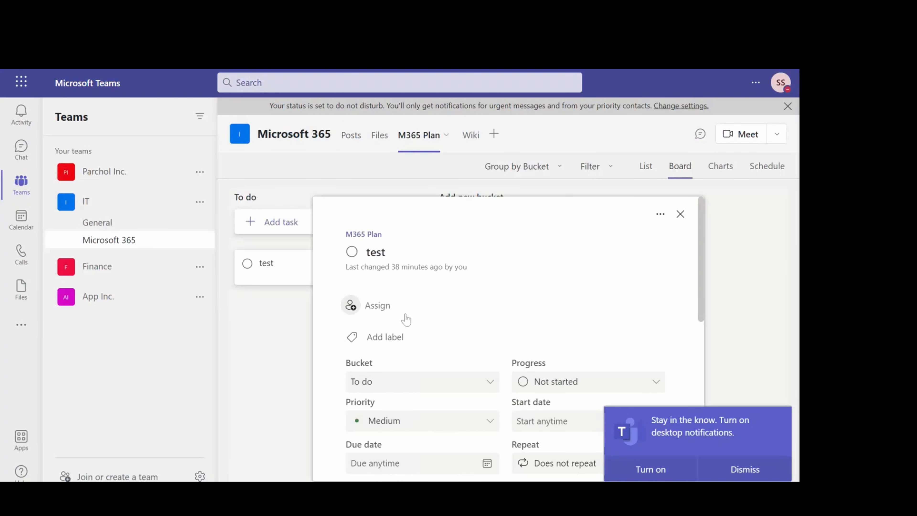
scroll(400, 312, "down", 1)
left_click(385, 276)
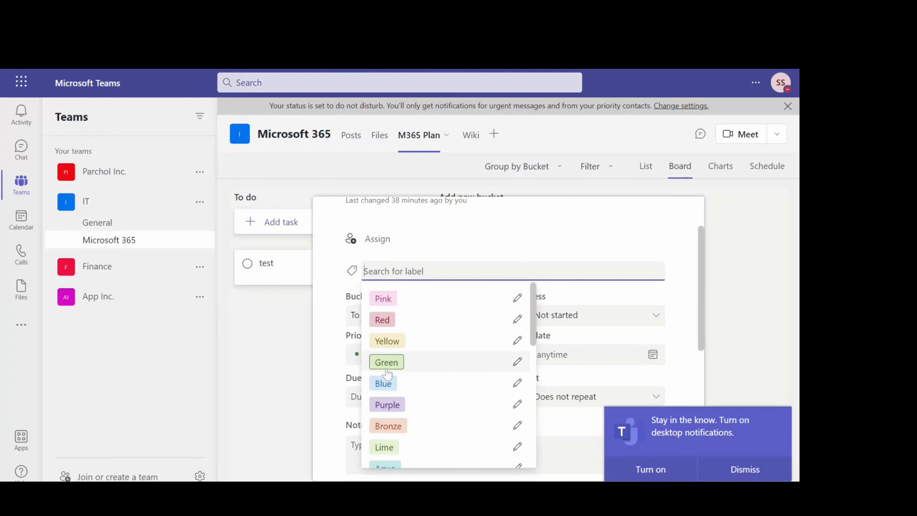
left_click(387, 405)
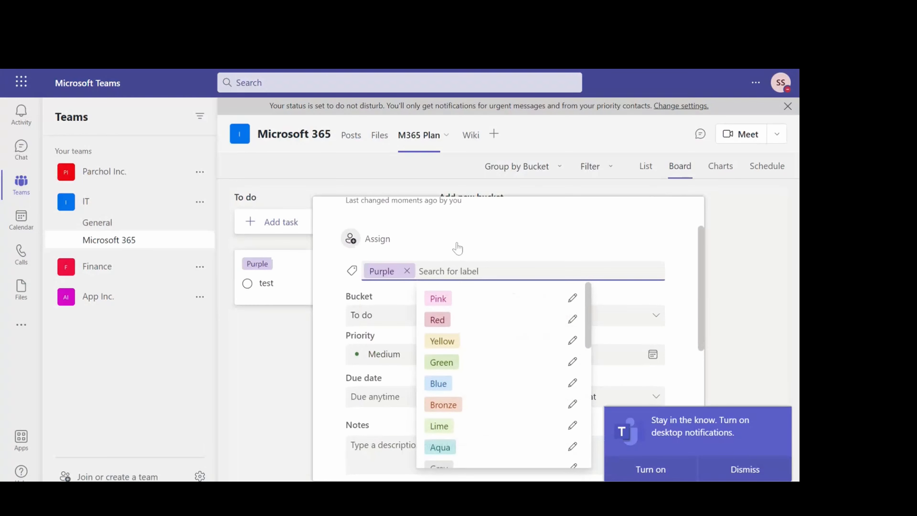
left_click(407, 270)
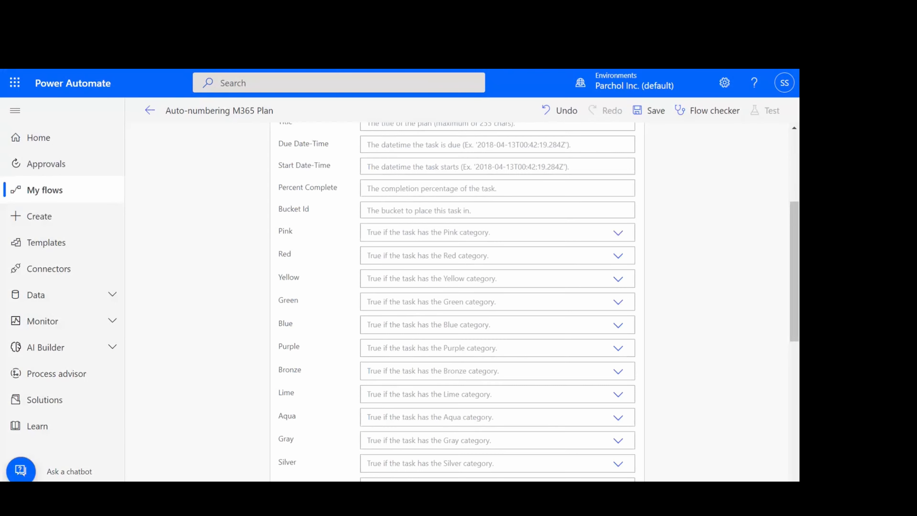
- Switch to Power Automate and delete the Update a task (V2) action from the flow
scroll(483, 311, "up", 5)
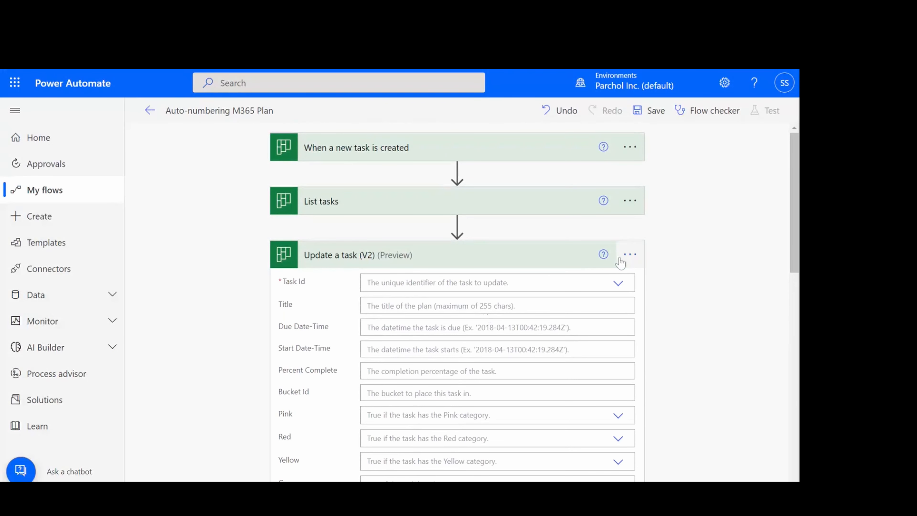
left_click(630, 255)
left_click(685, 407)
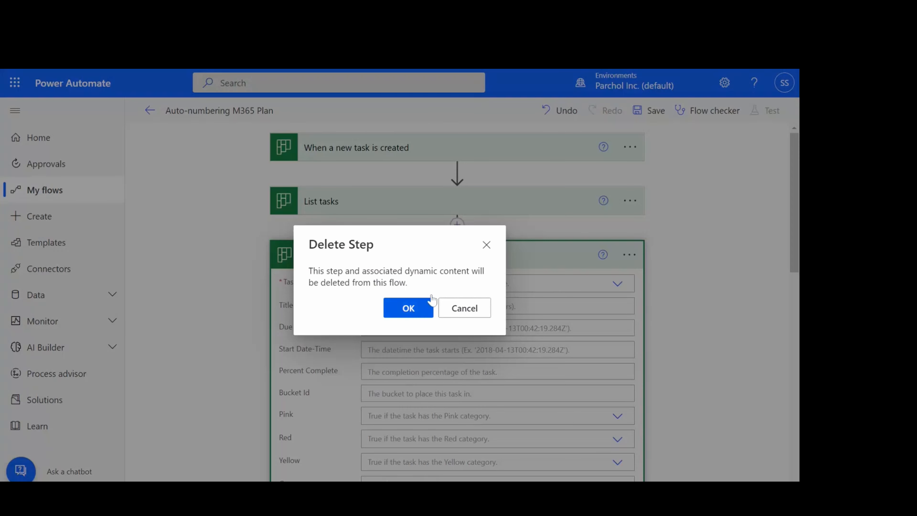
left_click(430, 305)
- Search the actions for "update task" and add Planner's standard Update a task action after List tasks
left_click(411, 255)
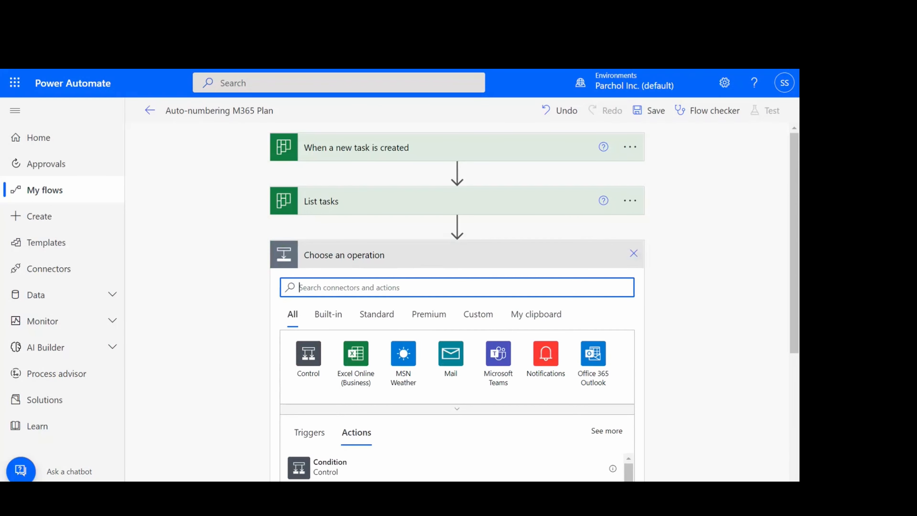
type("update task")
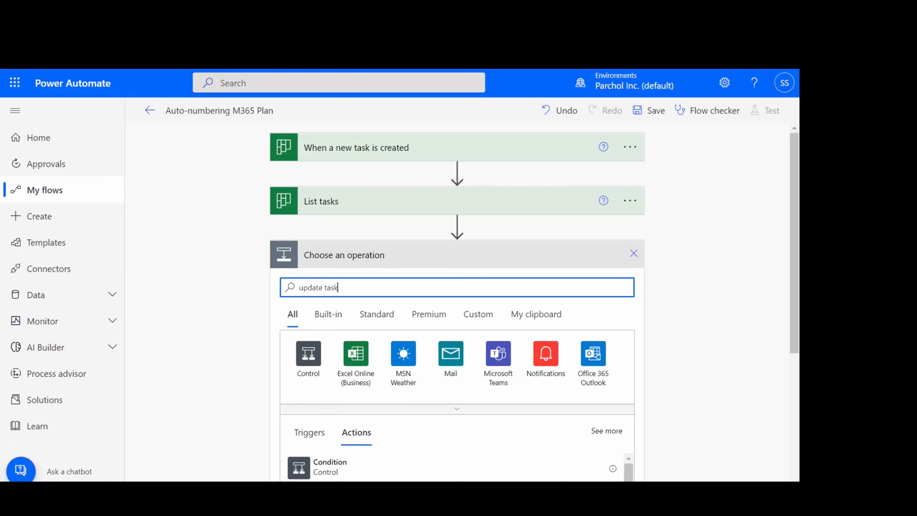
scroll(334, 385, "down", 3)
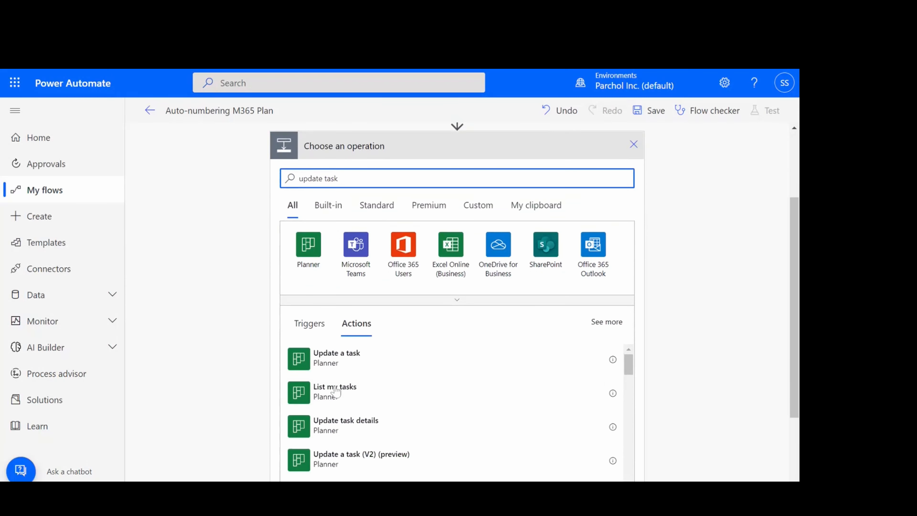
left_click(346, 348)
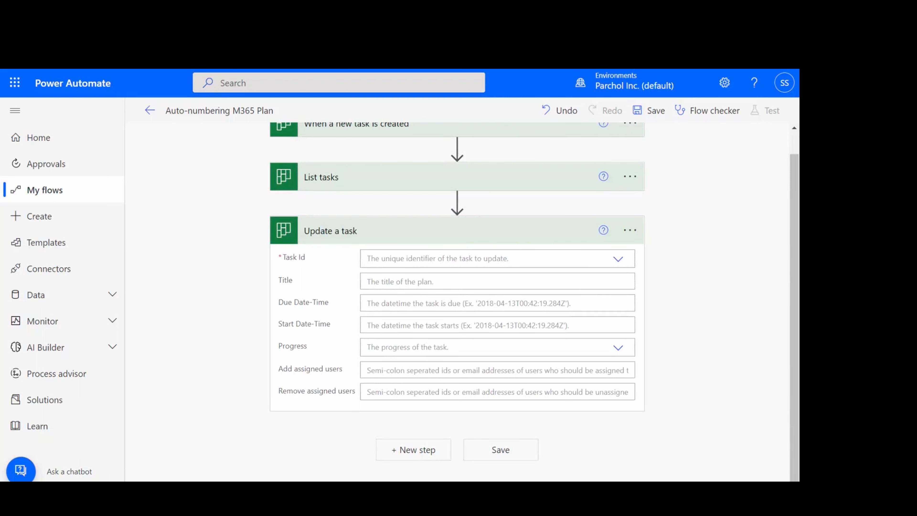
- Delete the standard Update a task action from the flow
left_click(630, 231)
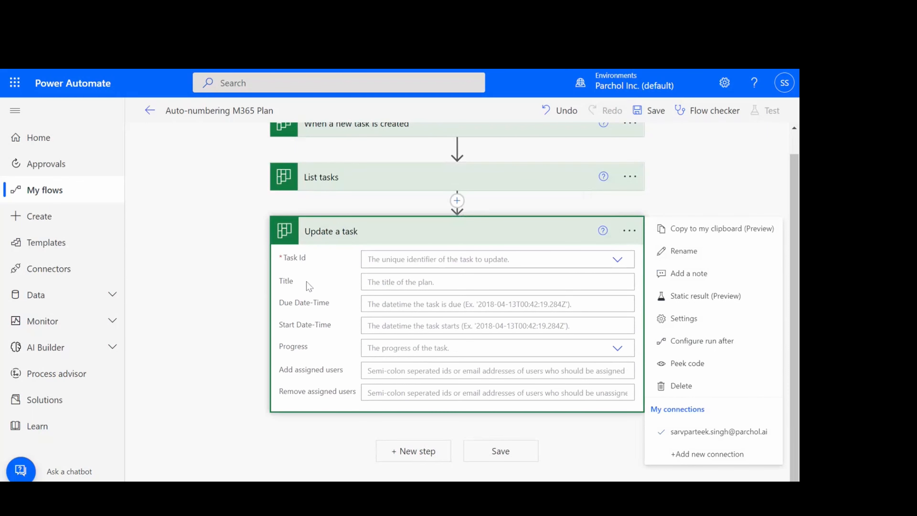
left_click(681, 385)
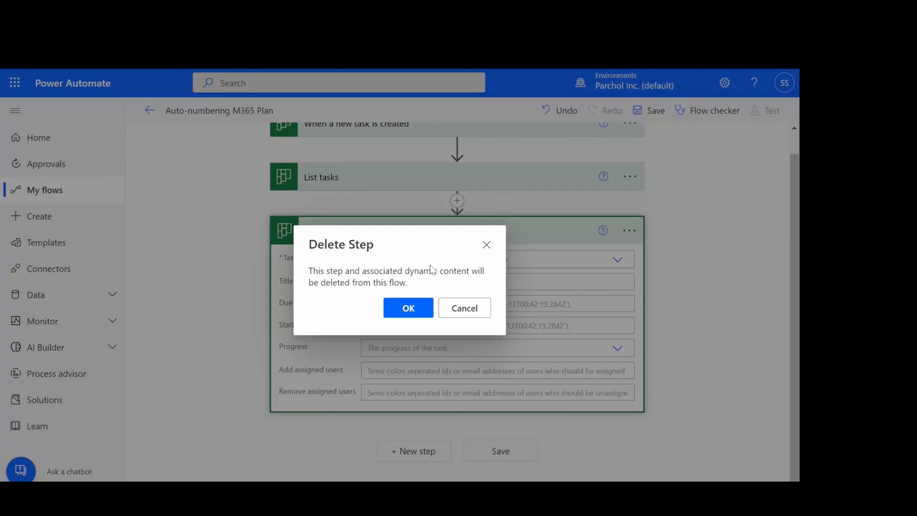
left_click(417, 308)
- Search the actions for "update task", add Planner's Update a task (V2) after List tasks, and check the List tasks settings
left_click(413, 229)
type("update task")
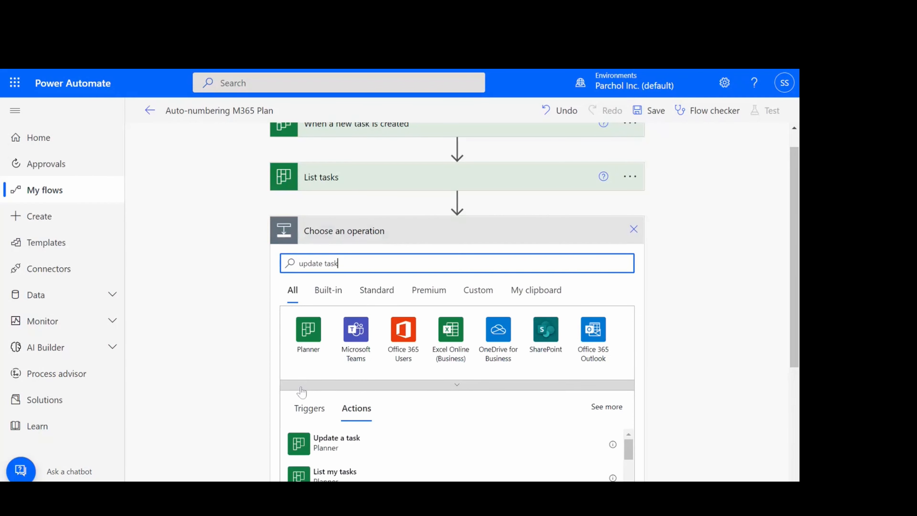
scroll(366, 434, "down", 2)
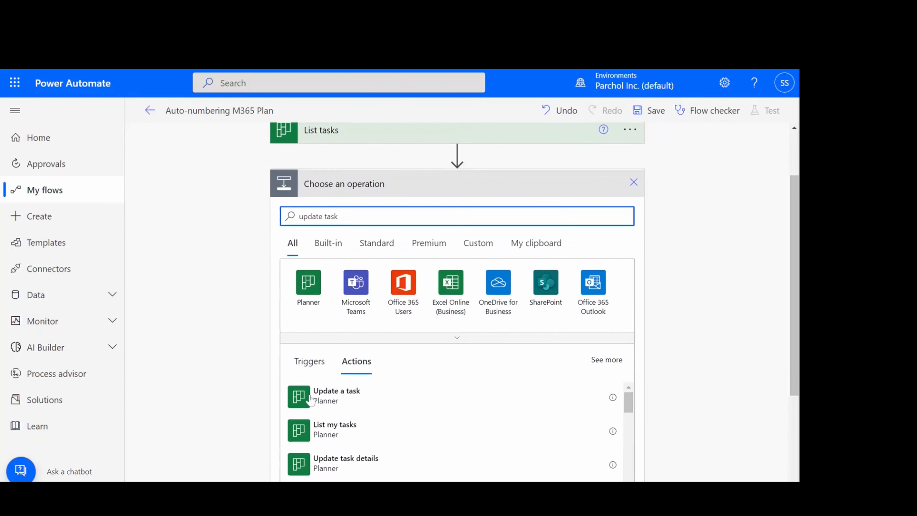
scroll(366, 435, "down", 3)
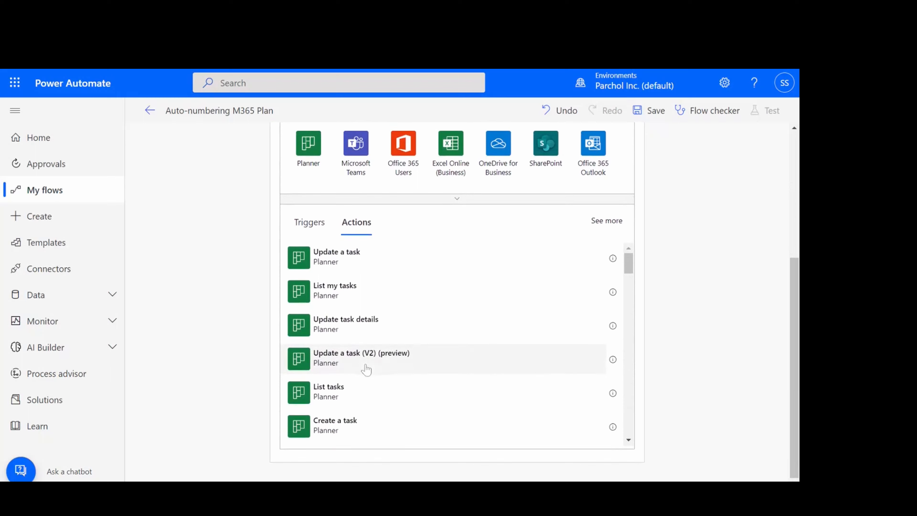
left_click(366, 370)
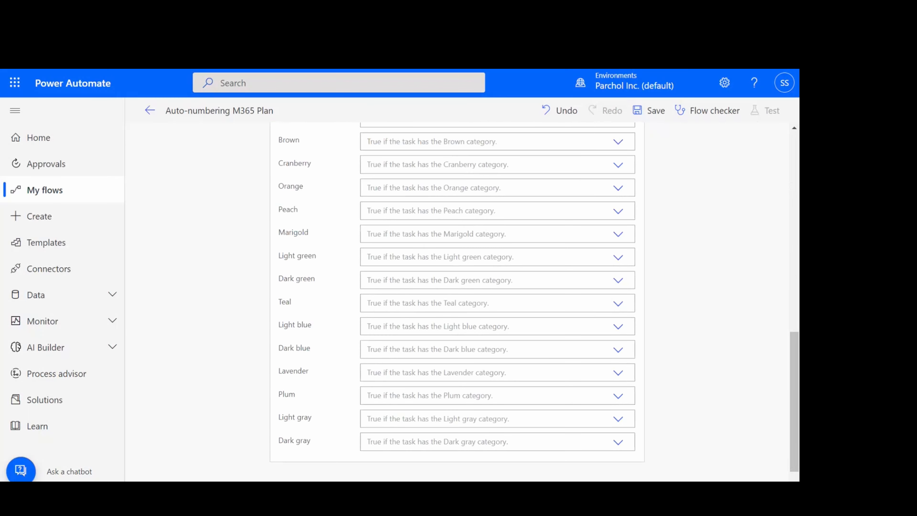
scroll(456, 302, "up", 6)
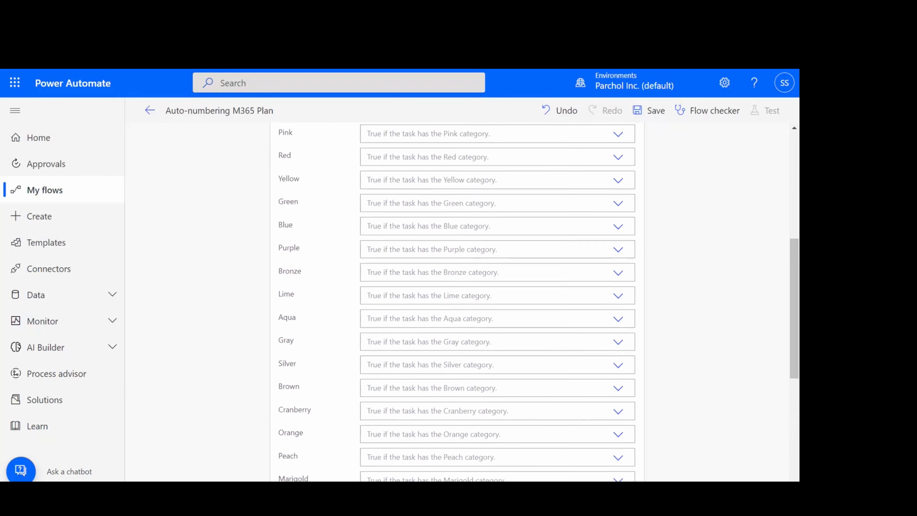
scroll(456, 302, "up", 3)
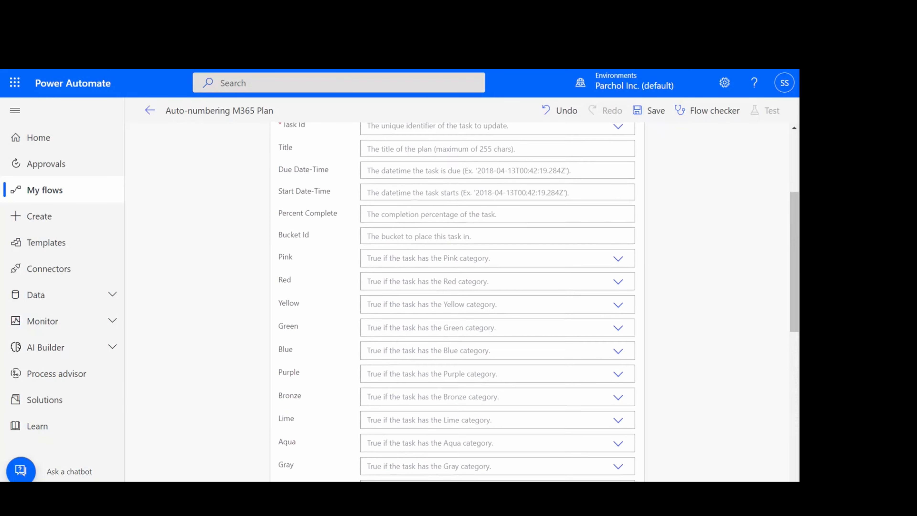
scroll(456, 302, "up", 4)
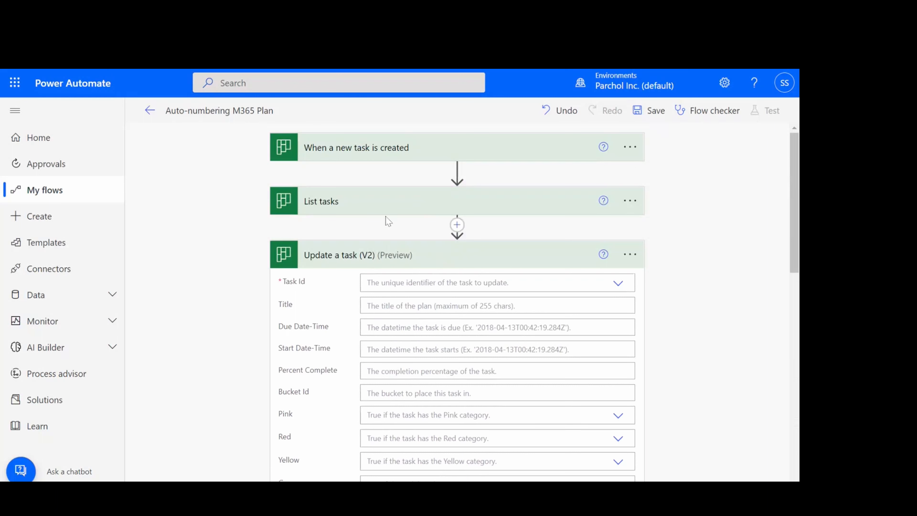
left_click(382, 202)
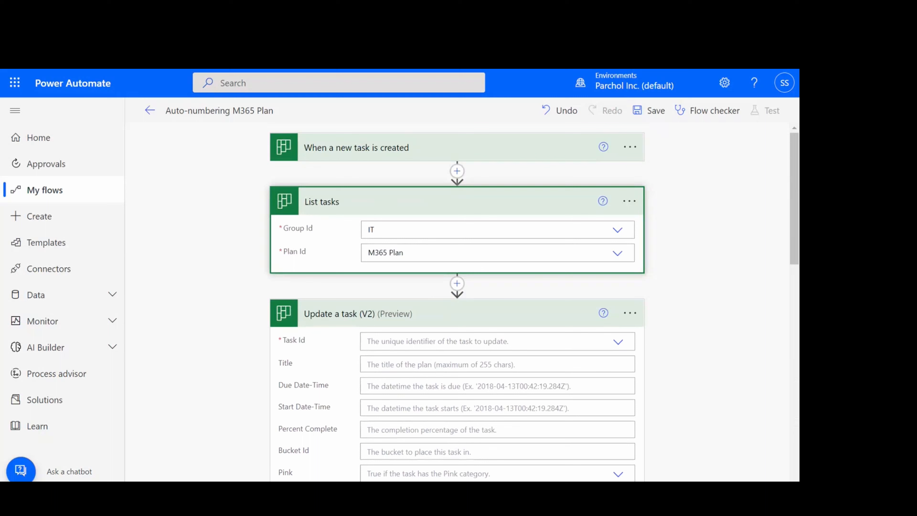
left_click(383, 202)
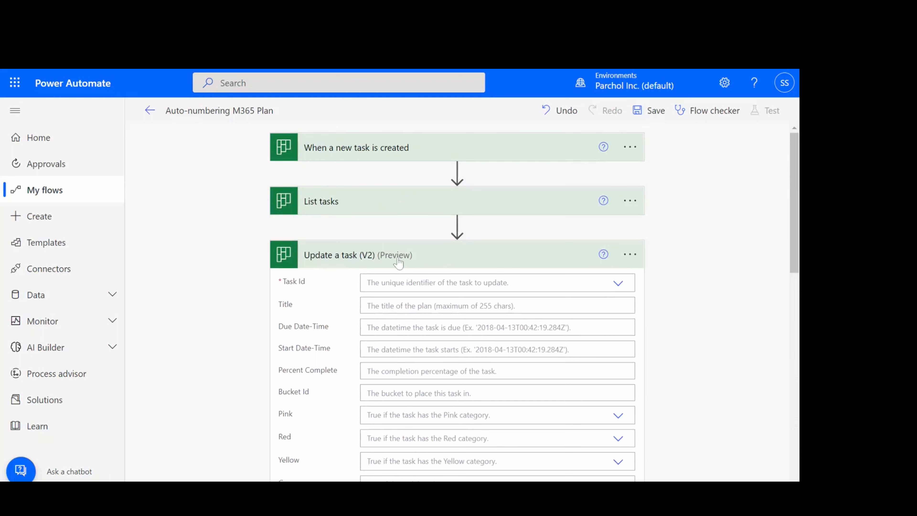
- Set the Task Id of Update a task (V2) to a custom value, using the Id from When a new task is created
left_click(497, 282)
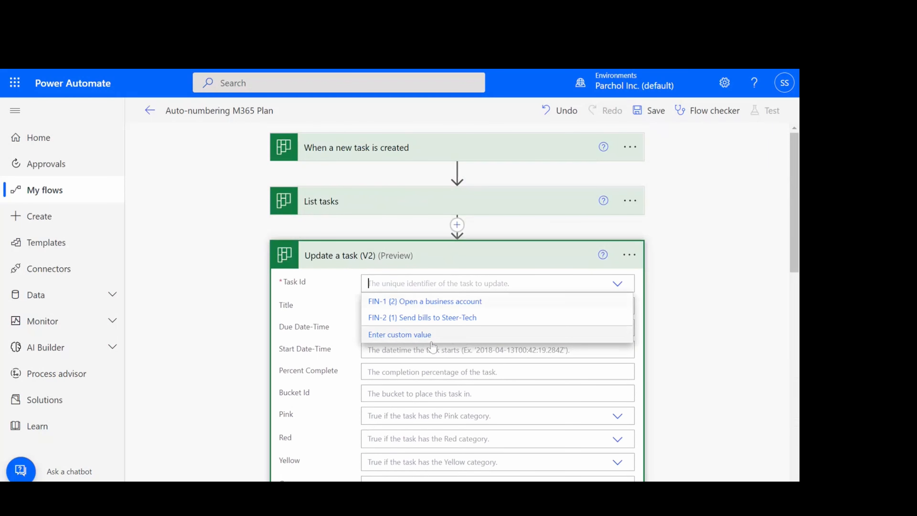
left_click(432, 336)
scroll(433, 343, "down", 2)
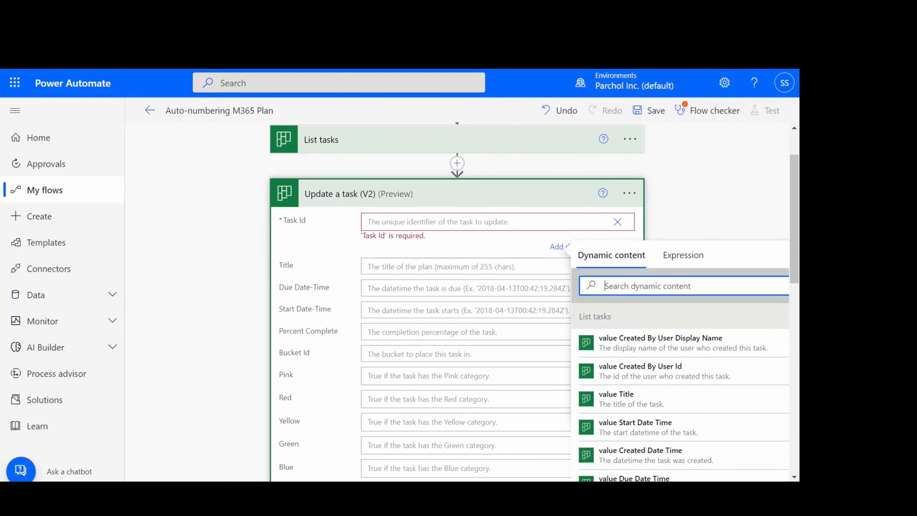
scroll(615, 327, "down", 3)
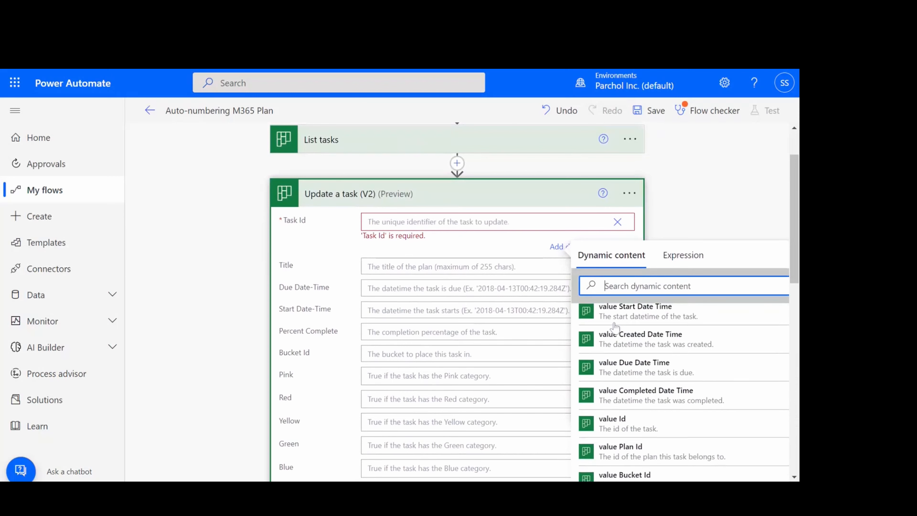
scroll(615, 327, "down", 20)
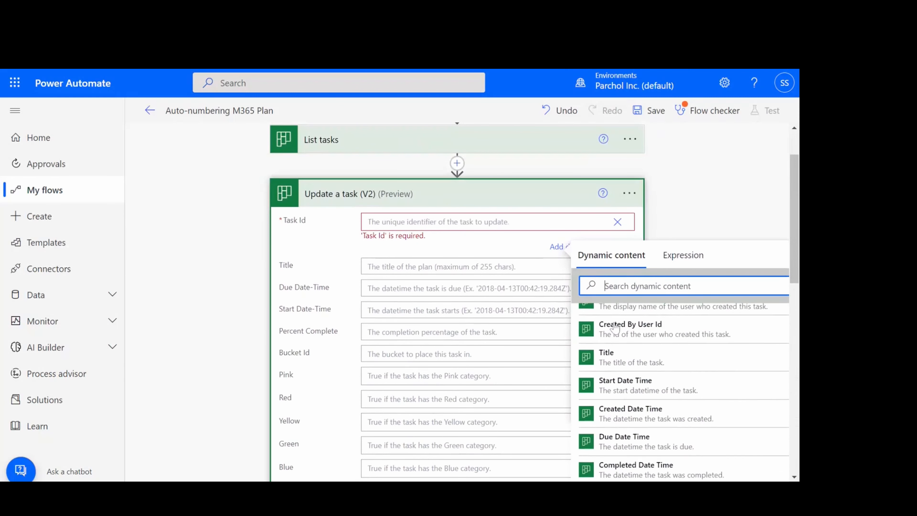
scroll(615, 327, "down", 3)
scroll(615, 327, "up", 8)
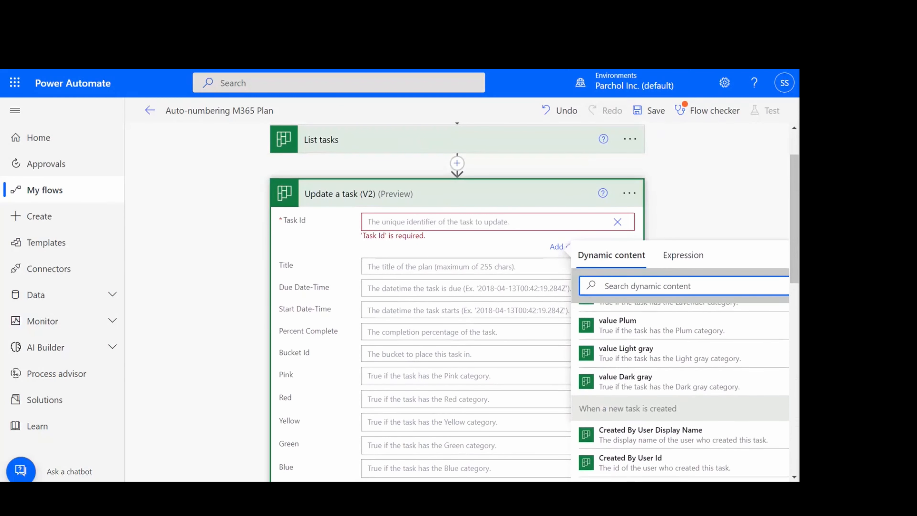
scroll(727, 202, "up", 2)
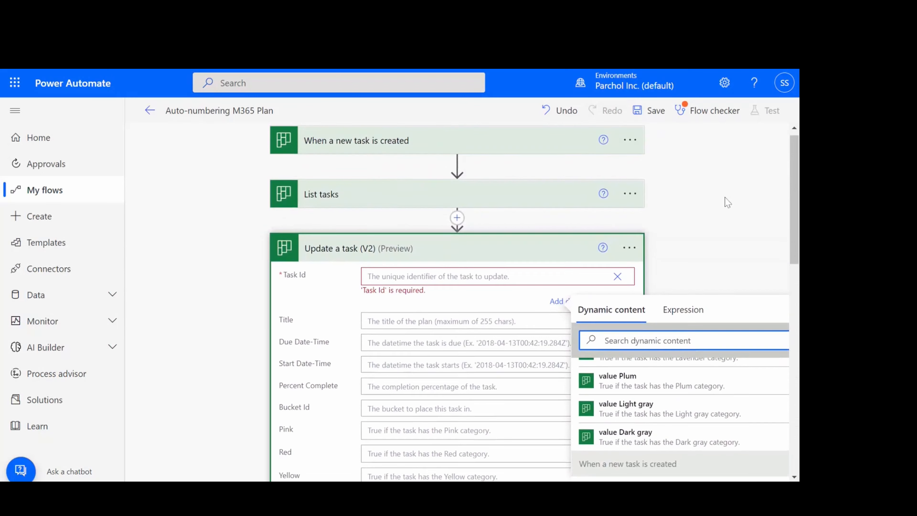
scroll(336, 219, "down", 2)
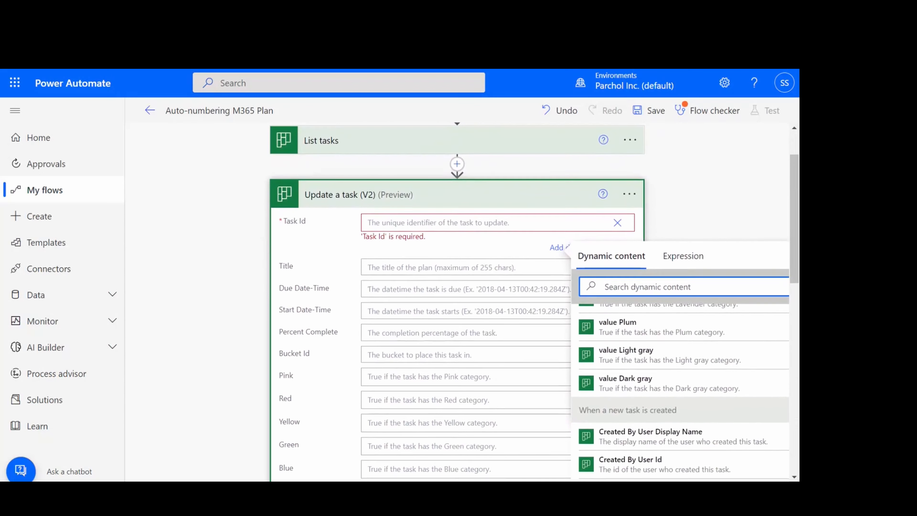
type("id")
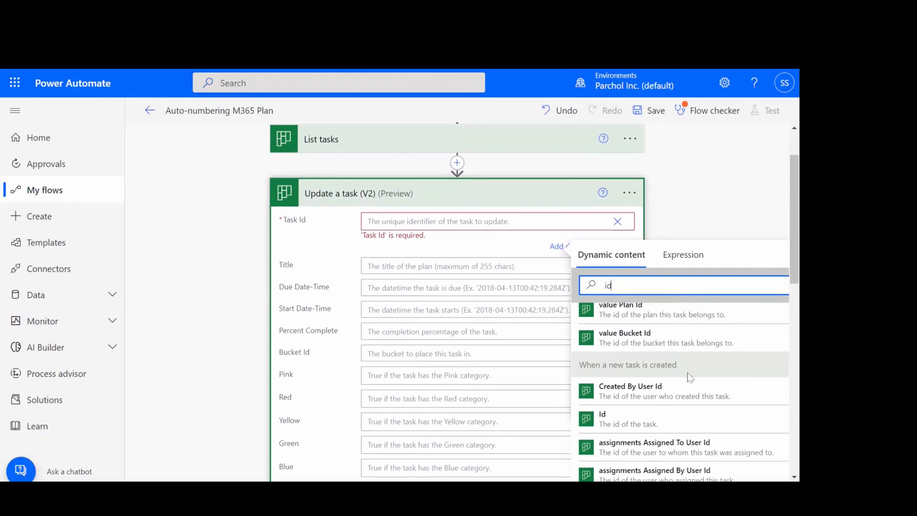
scroll(691, 378, "up", 2)
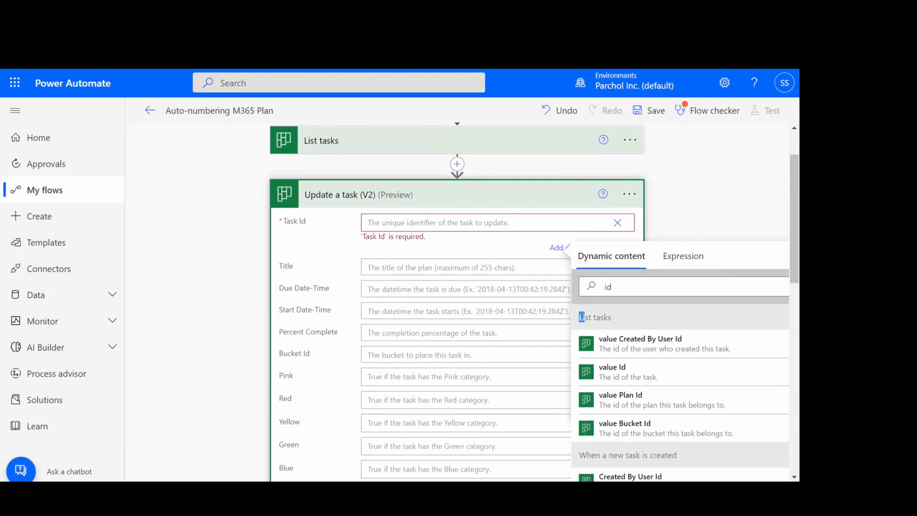
scroll(619, 326, "down", 2)
scroll(620, 327, "down", 1)
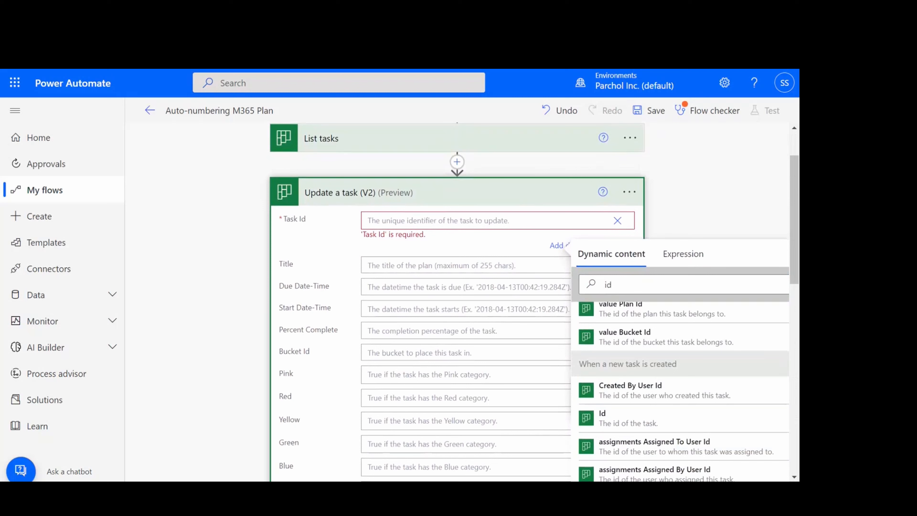
left_click_drag(587, 363, 673, 372)
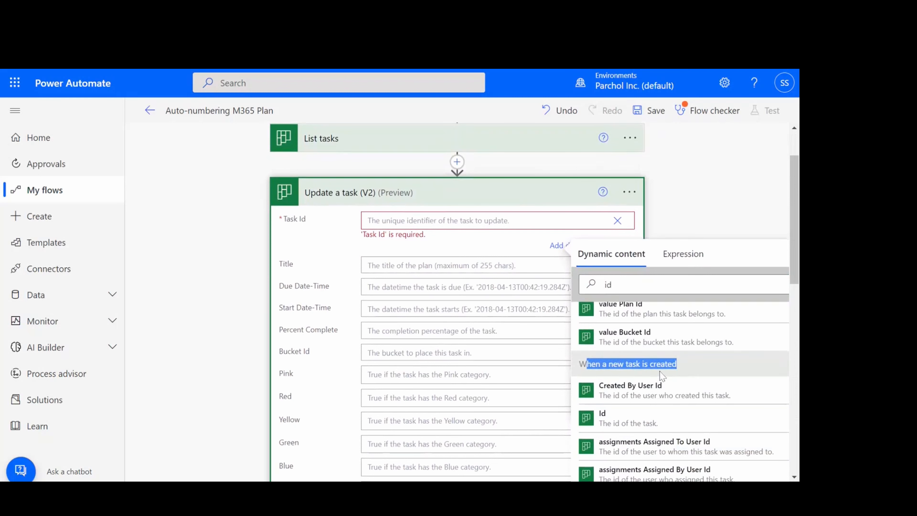
left_click(610, 423)
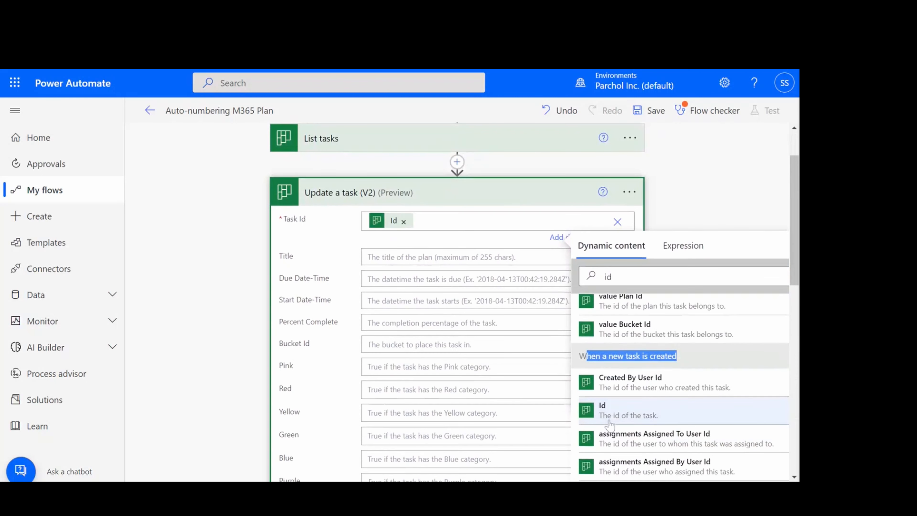
left_click(227, 259)
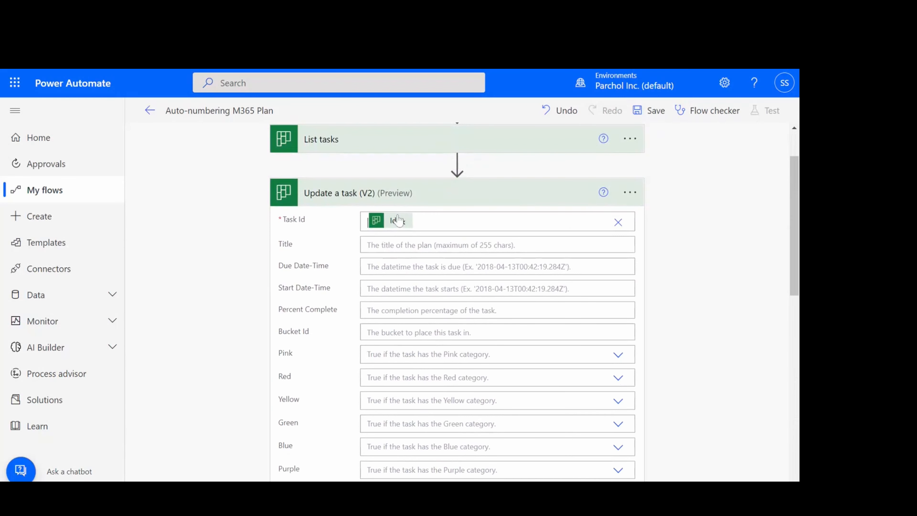
- Replace the Task Id with value Id from List tasks and expand the update action inside the Apply to each loop
left_click(405, 220)
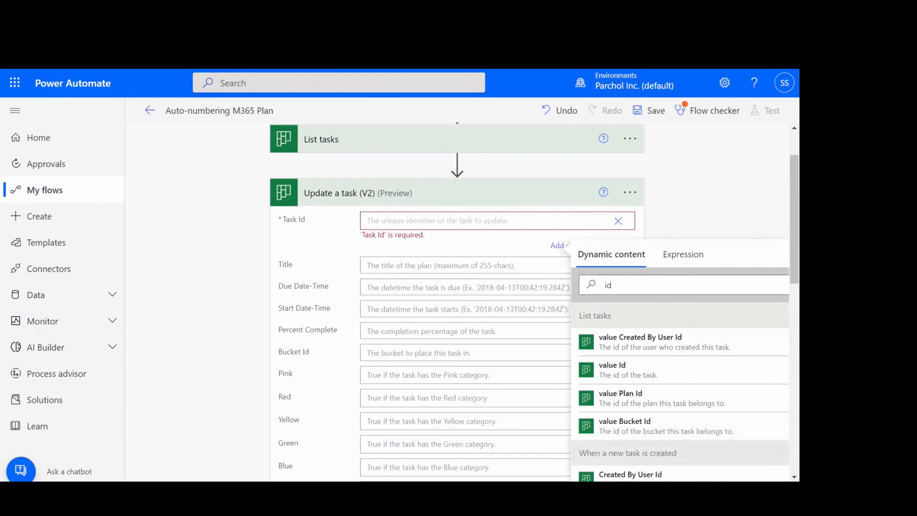
left_click(618, 372)
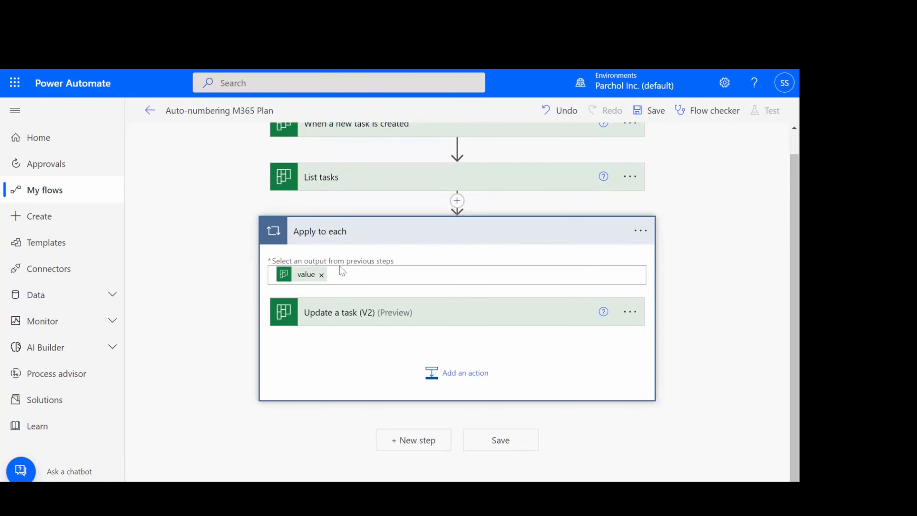
left_click(346, 315)
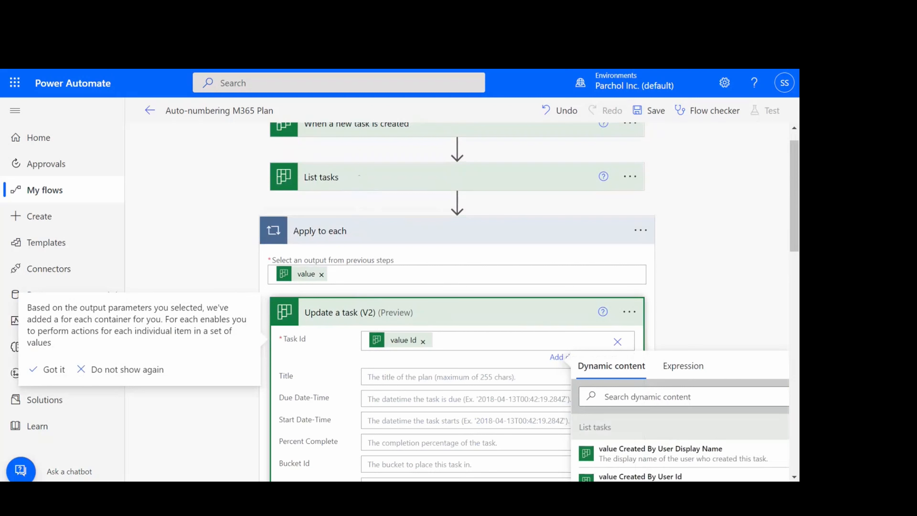
- Delete the Apply to each loop together with the Update a task (V2) action inside it
left_click(640, 231)
left_click(520, 386)
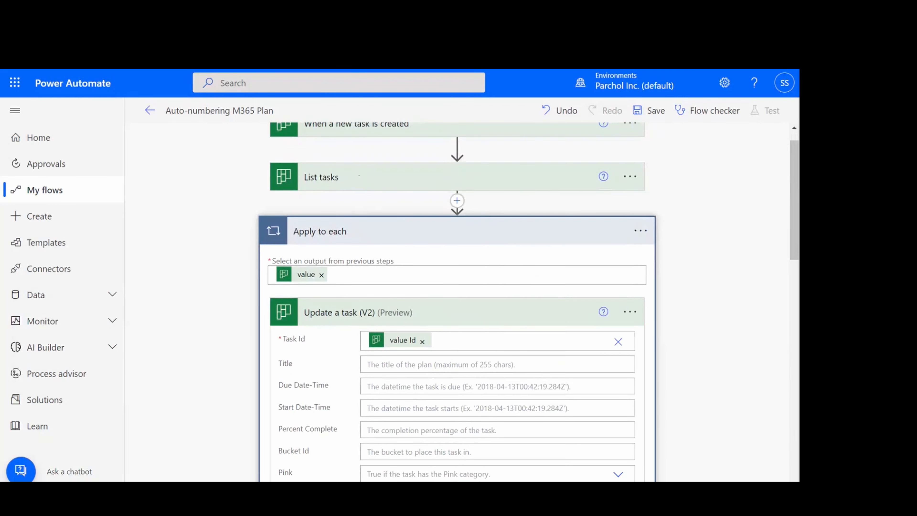
left_click(416, 318)
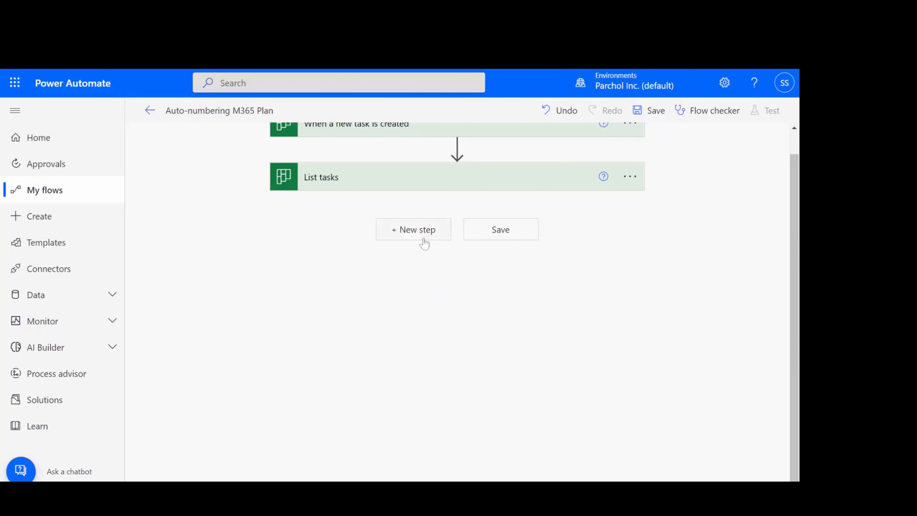
- Search the actions for "update task" and add Planner's Update a task (V2) after List tasks again
left_click(419, 238)
type("upda")
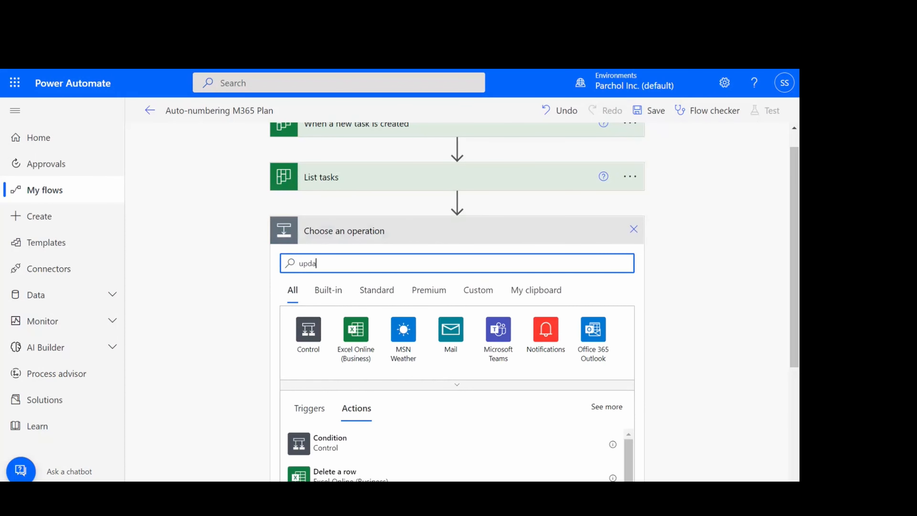
type("te task")
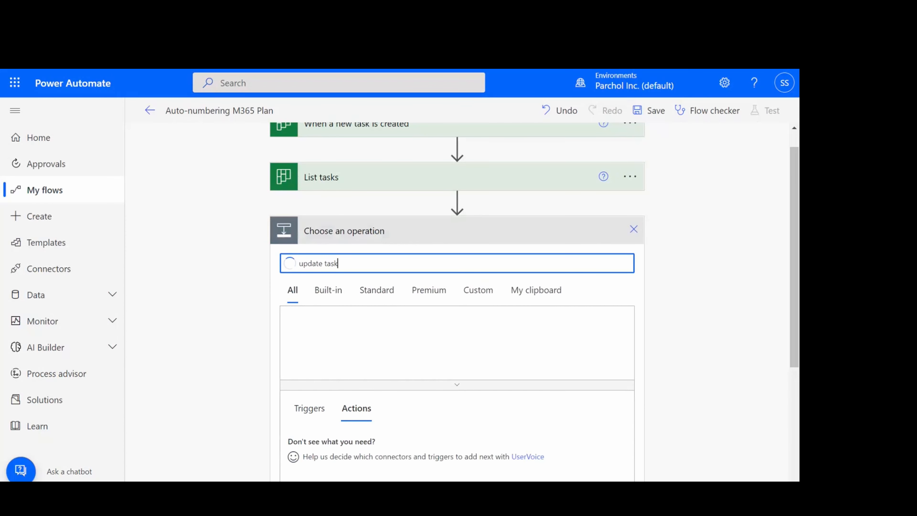
scroll(365, 452, "down", 3)
left_click(378, 417)
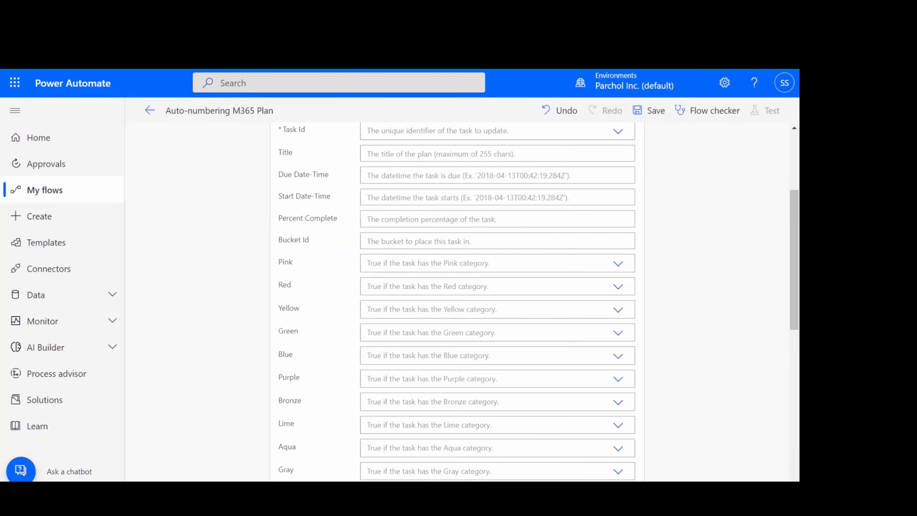
- Enter the Id from When a new task is created as the custom Task Id of the update action
left_click(369, 282)
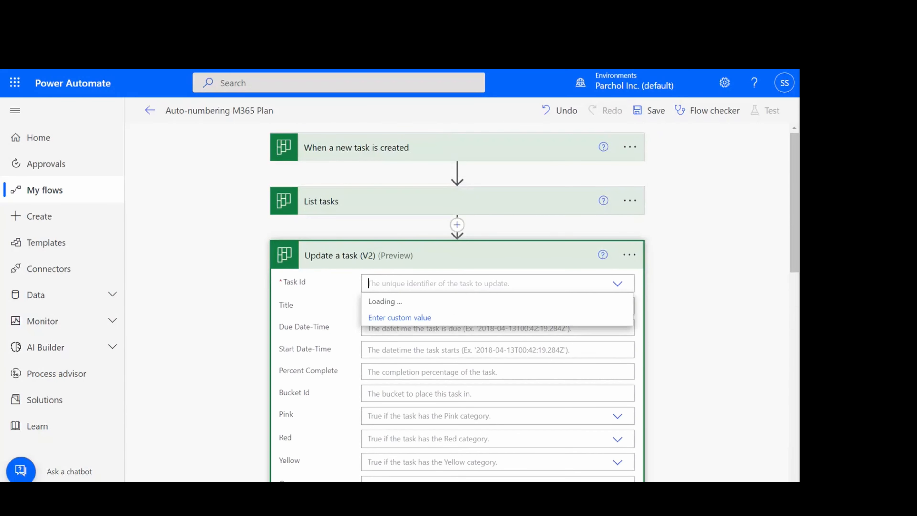
left_click(421, 336)
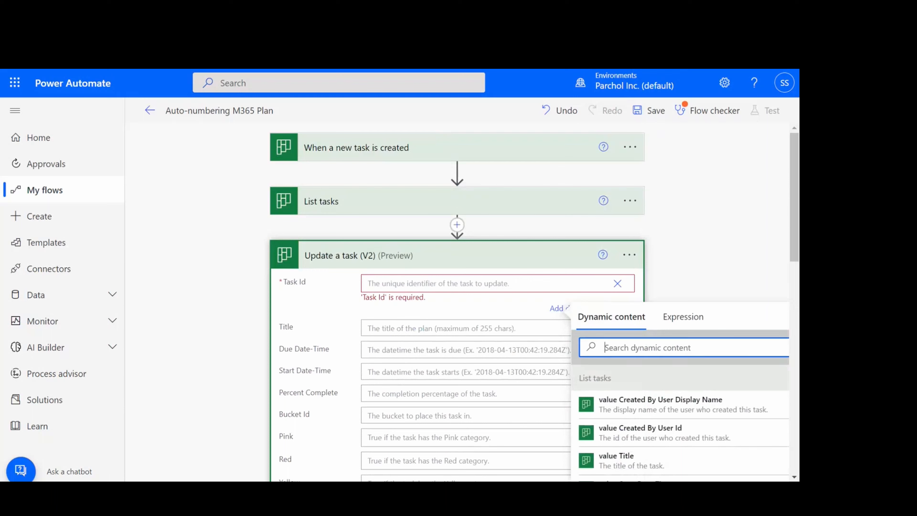
type("id")
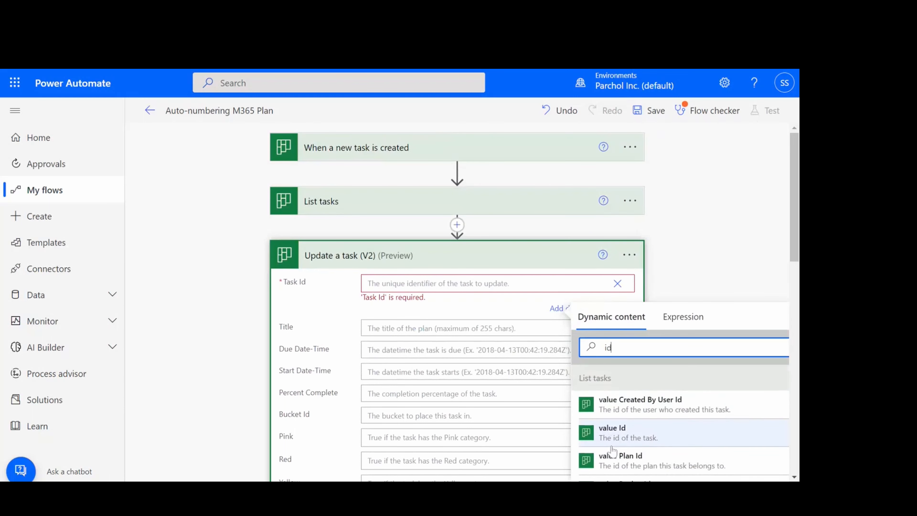
scroll(614, 452, "down", 3)
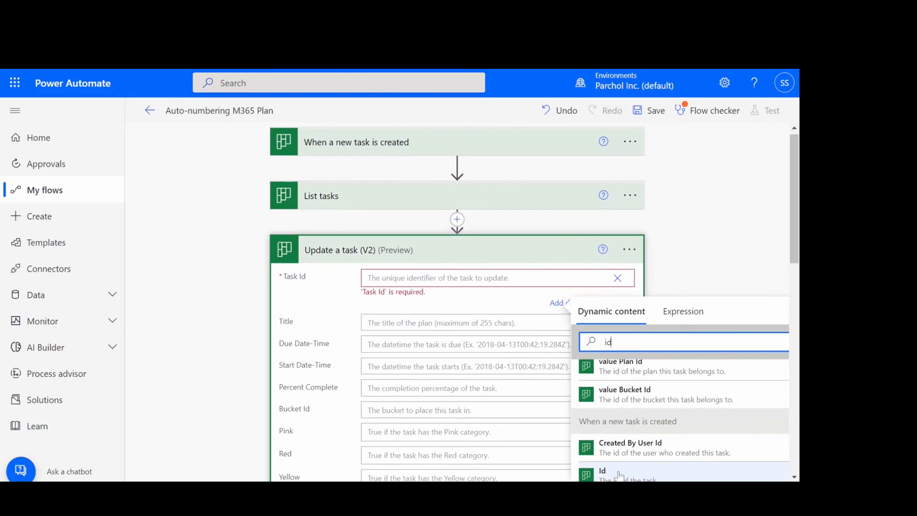
left_click(614, 474)
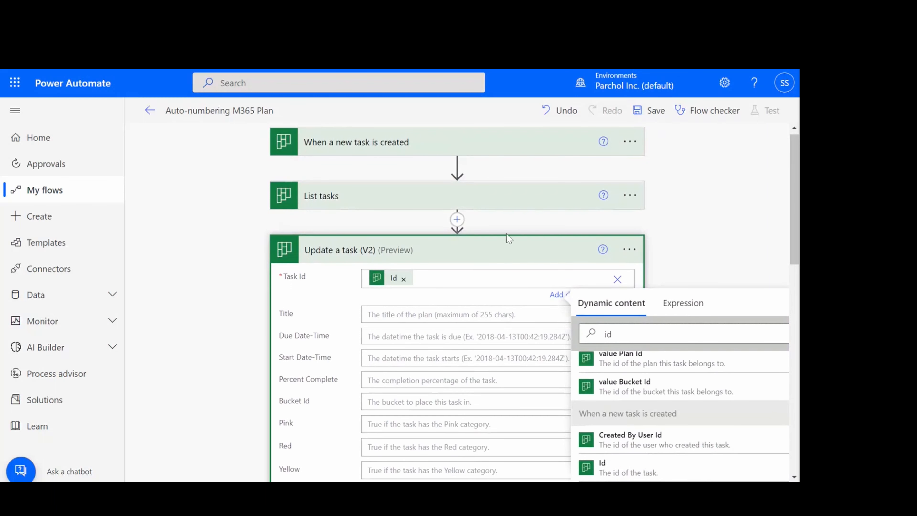
- Search the dynamic content for "title" for the Title field of Update a task (V2)
left_click(702, 240)
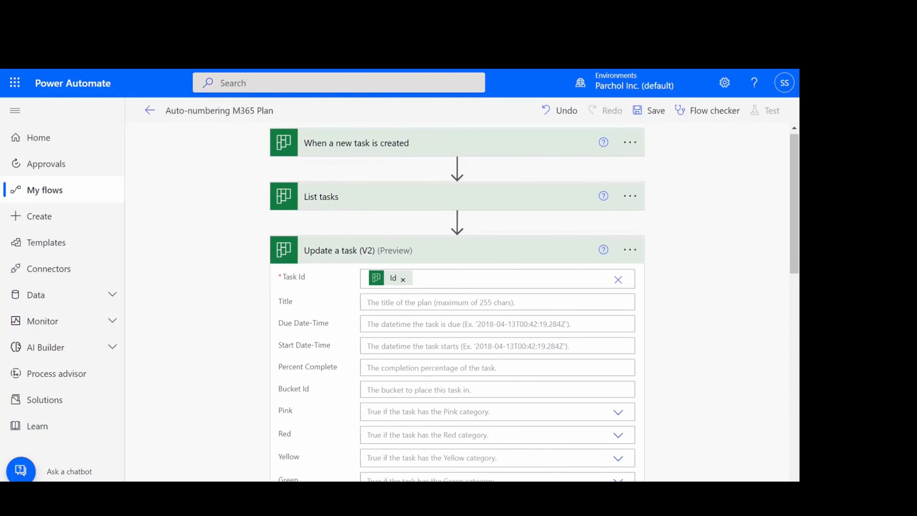
left_click(446, 303)
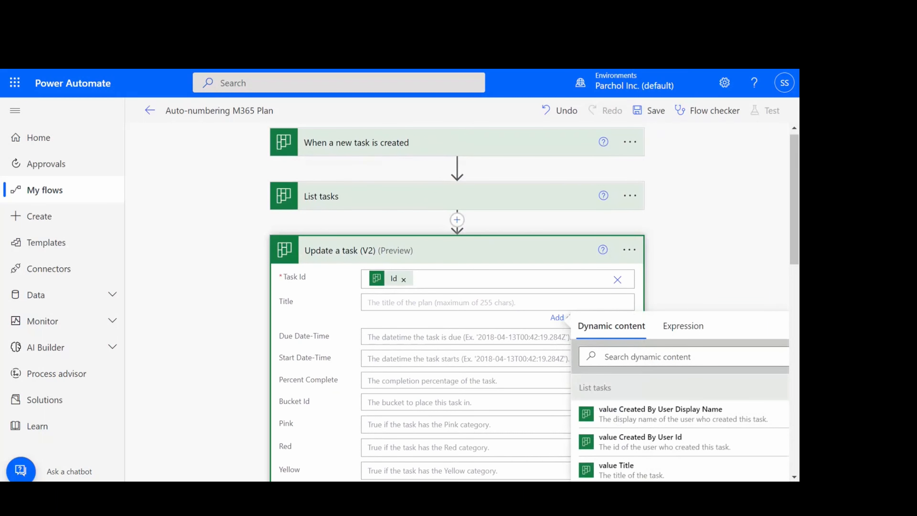
left_click(648, 357)
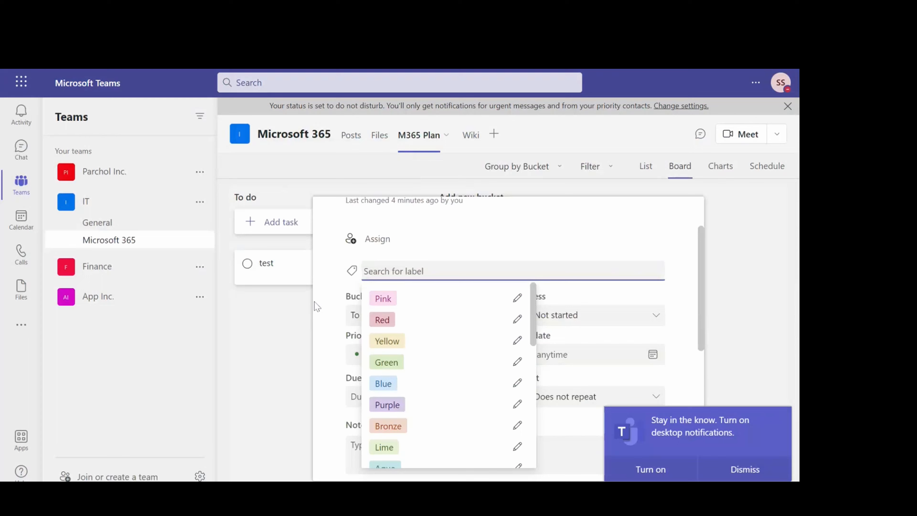
left_click(281, 349)
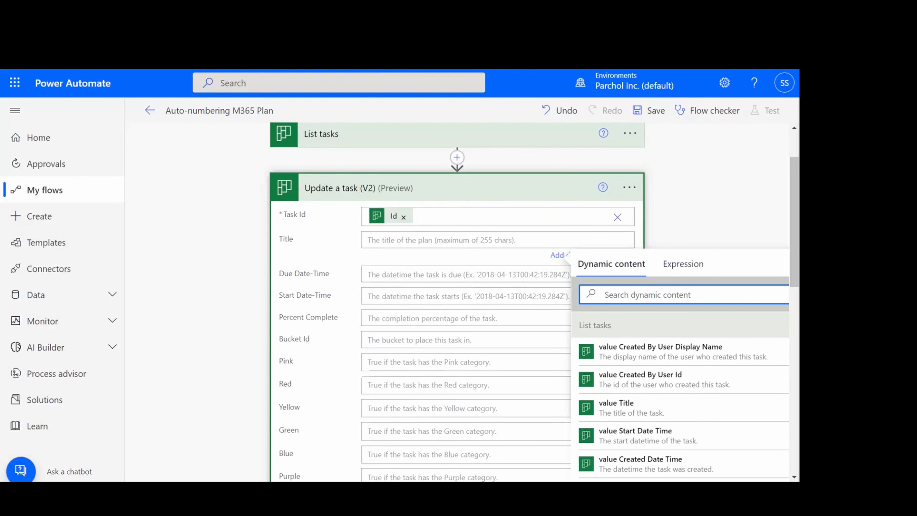
type("title")
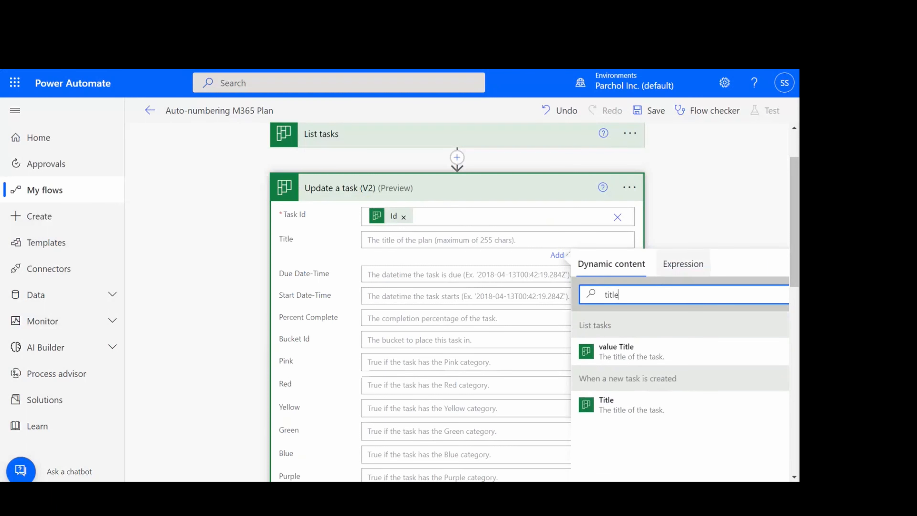
- Start a concat expression for the update action's Title with 'MT-' as its first text
left_click(683, 263)
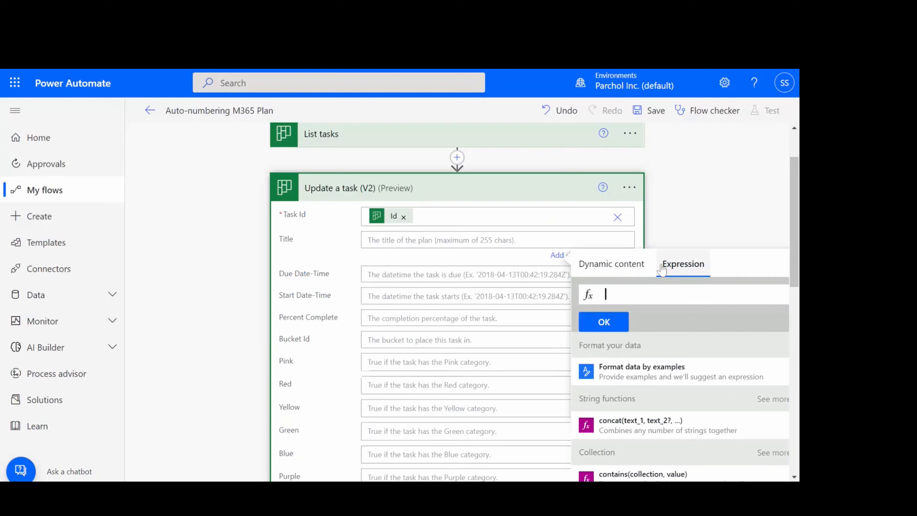
scroll(618, 308, "down", 3)
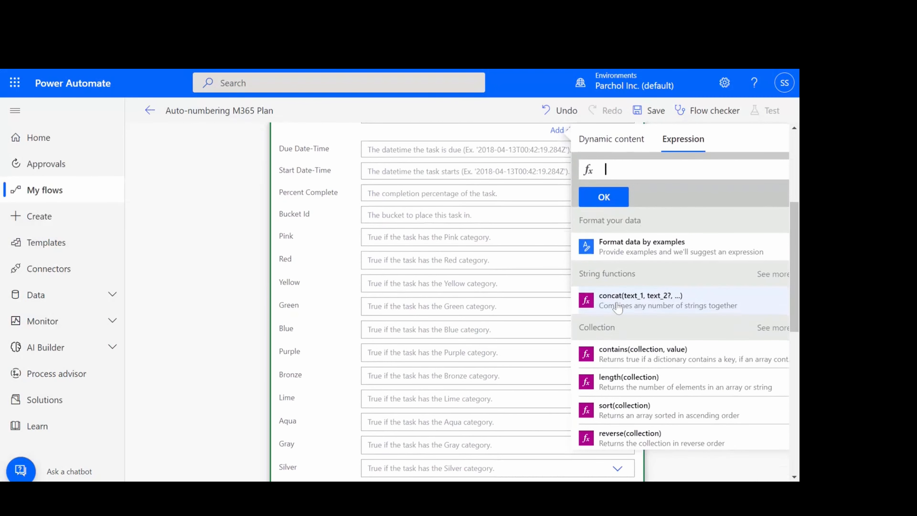
left_click(618, 308)
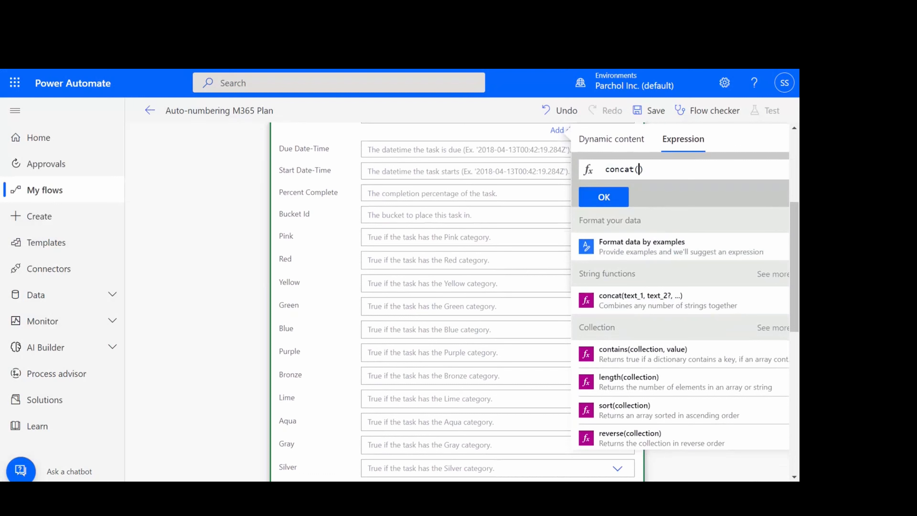
type("'MT-',")
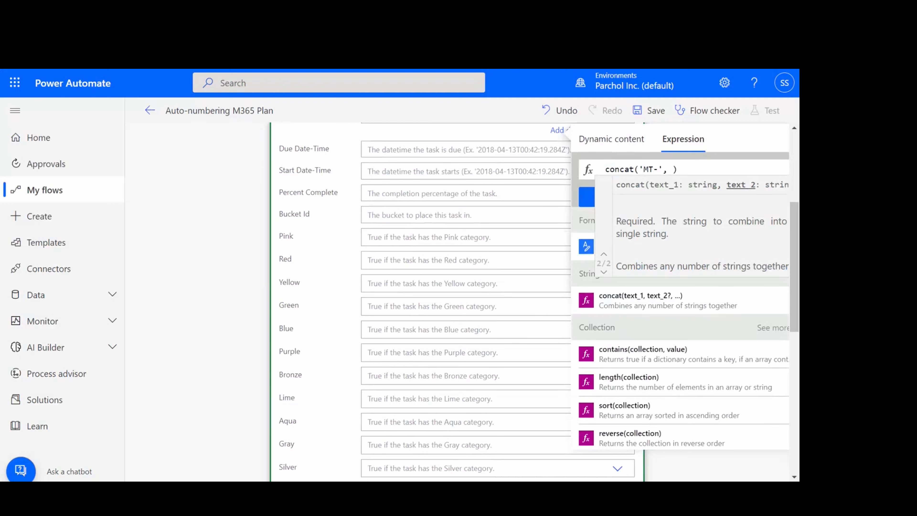
- Insert the Title from When a new task is created as the second text of the concat expression
left_click(636, 143)
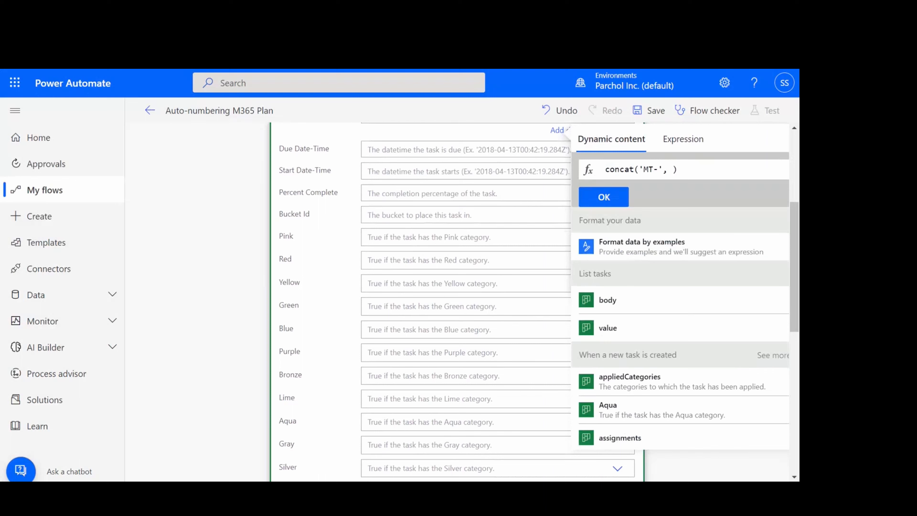
scroll(650, 347, "down", 2)
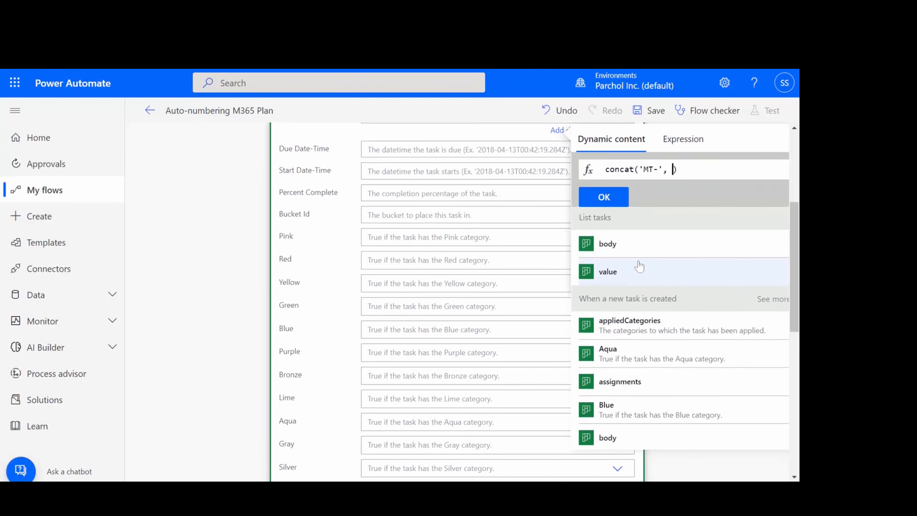
scroll(639, 258, "up", 2)
scroll(638, 246, "up", 1)
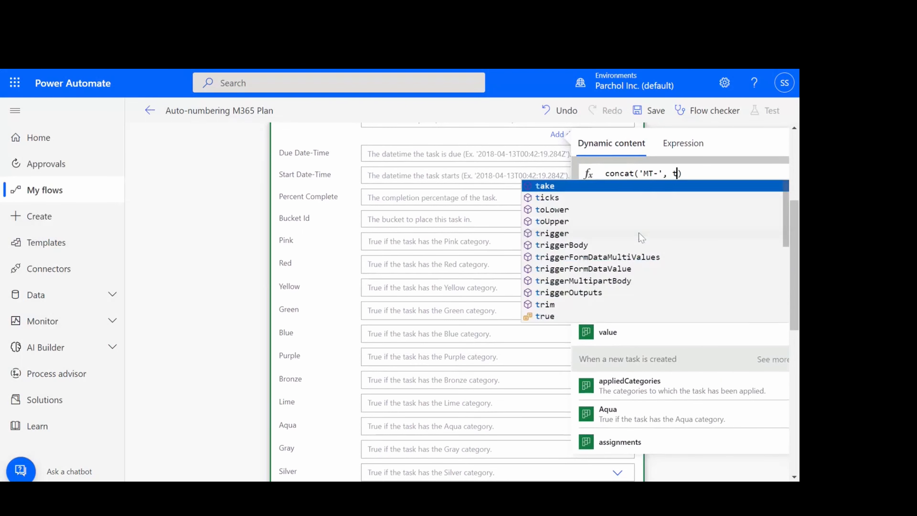
scroll(663, 293, "down", 6)
scroll(664, 294, "down", 10)
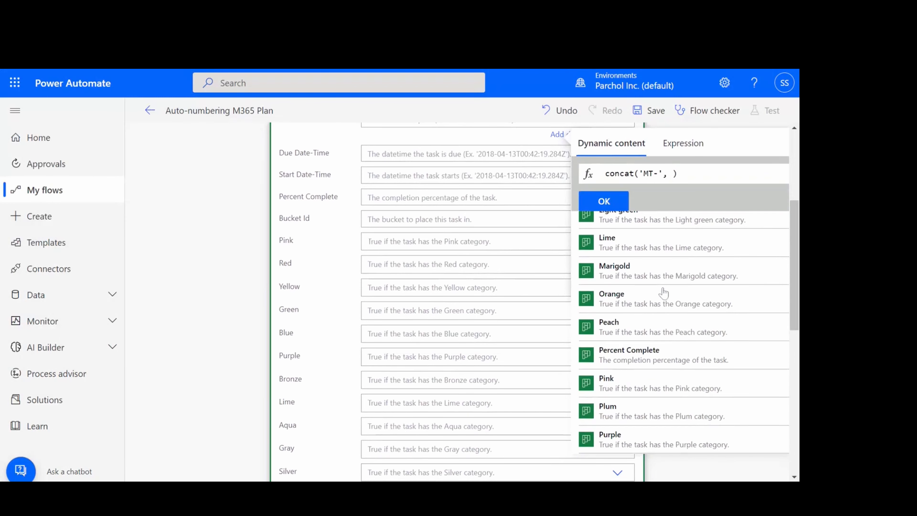
scroll(629, 365, "down", 2)
scroll(628, 366, "down", 1)
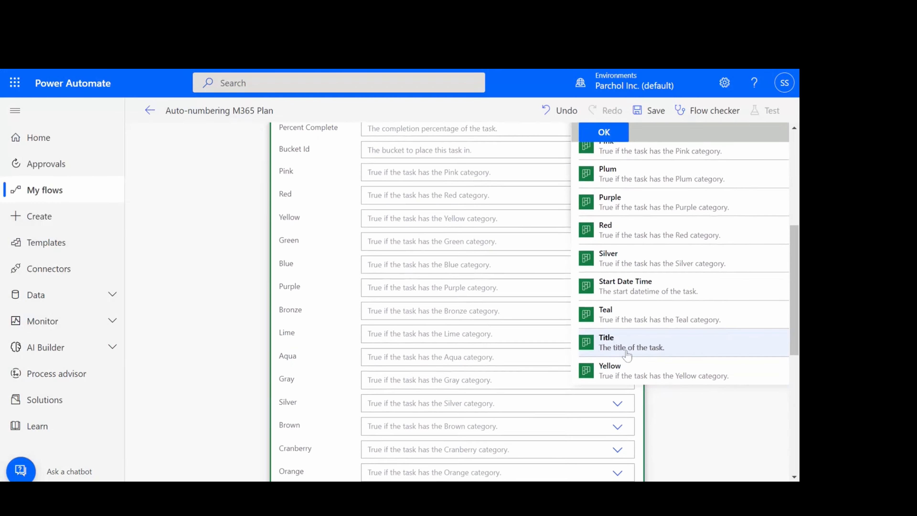
scroll(716, 334, "up", 15)
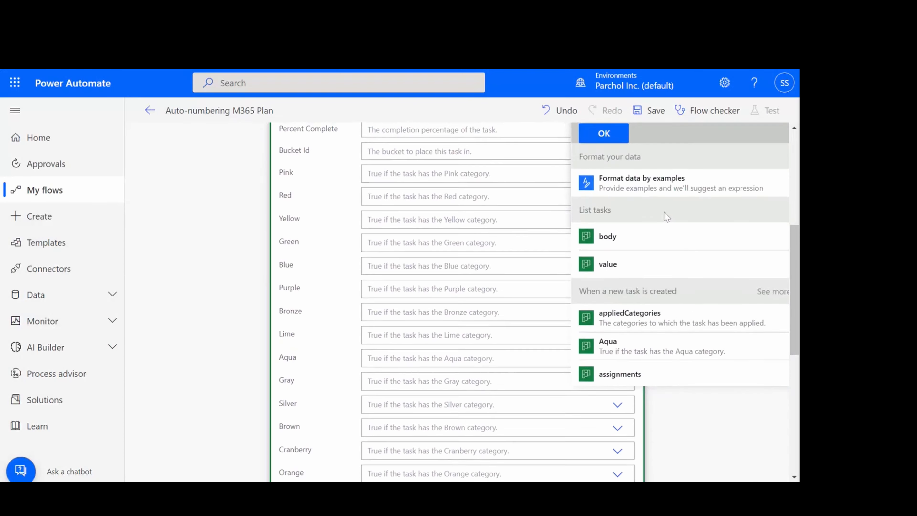
scroll(716, 334, "up", 7)
- Remove the duplicated triggerOutputs()?['body/title'] from the end of the concat expression
left_click(735, 362)
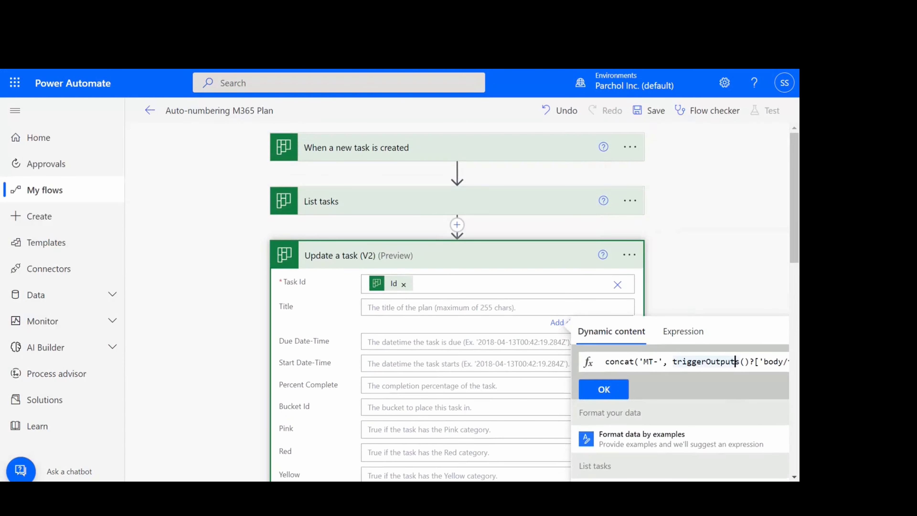
key("Right")
key("Right")
key("Right")
key("Right")
key("Right")
key("Right")
key("Right")
key("Right")
key("Right")
key("Right")
key("Right")
key("Right")
key("Right")
key("Right")
key("Right")
key("Right")
key("Right")
key("Right")
key("Right")
key("Right")
key("Right")
key("Right")
key("Right")
key("Right")
key("Right")
key("Right")
key("Right")
key("Right")
key("Right")
key("Right")
key("Right")
key("Right")
key("Right")
key("Right")
key("Right")
key("Right")
key("Right")
key("Right")
key("Right")
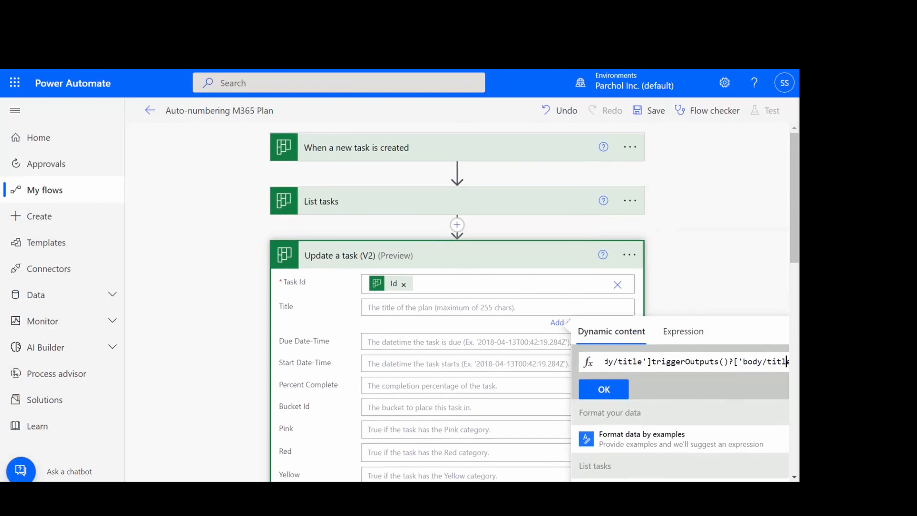
key("Left")
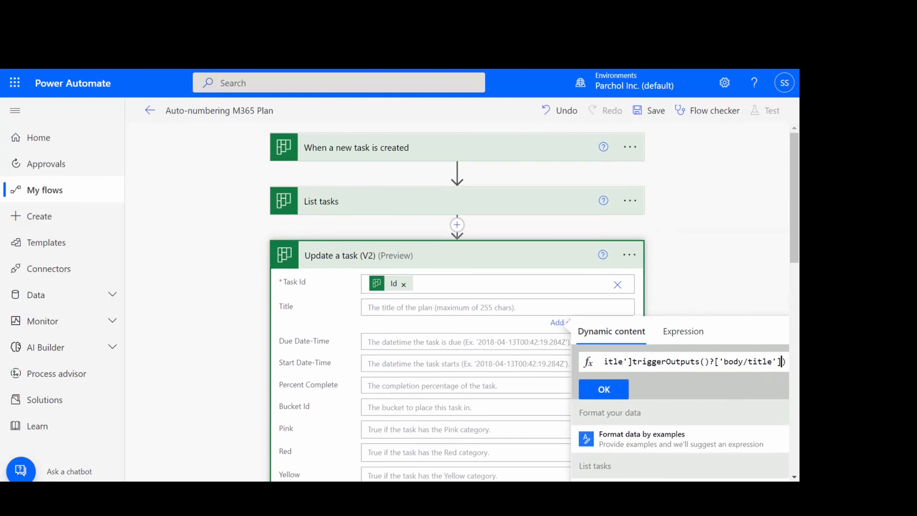
key("shift+Left")
key("shift+Left")
key("shift+Left")
key("shift+Left")
key("shift+Left")
key("shift+Left")
key("shift+Left")
key("shift+Left")
key("shift+Left")
key("shift+Left")
key("shift+Left")
key("shift+Left")
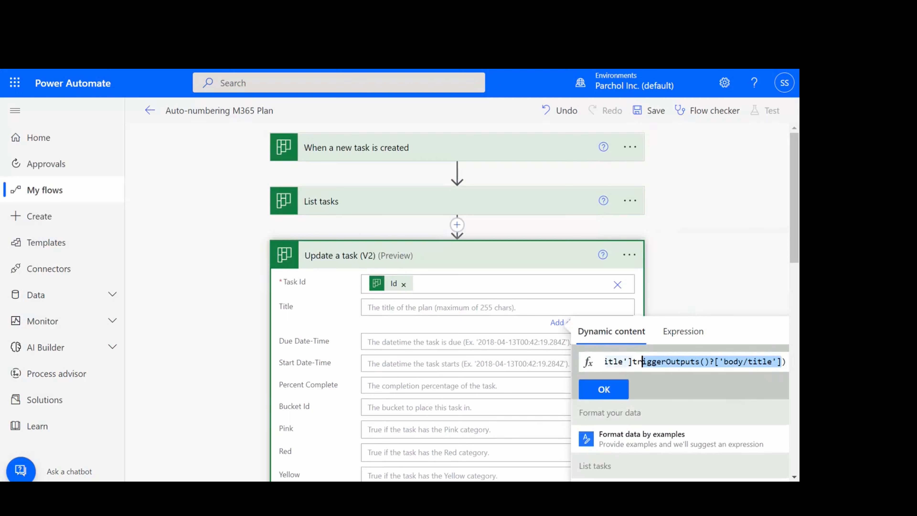
key("BackSpace")
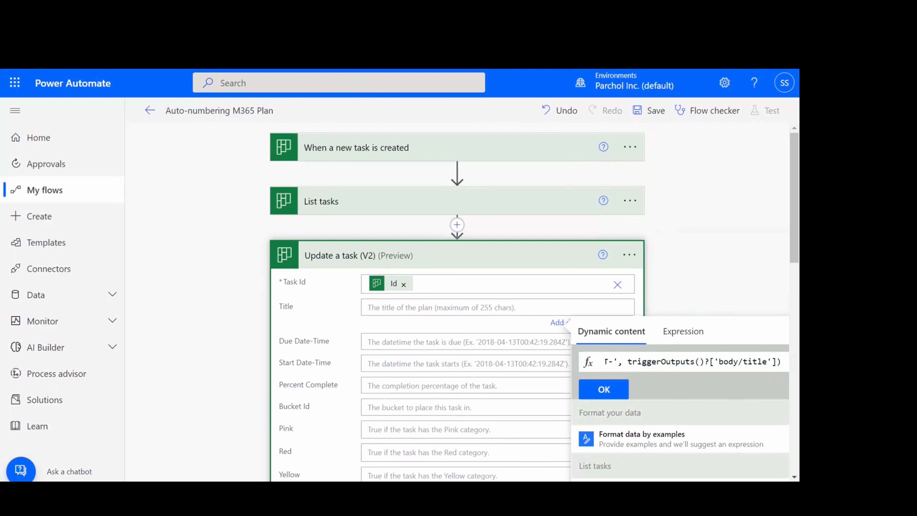
- Apply the concat expression to the Title of Update a task (V2) and save the flow
scroll(739, 375, "down", 1)
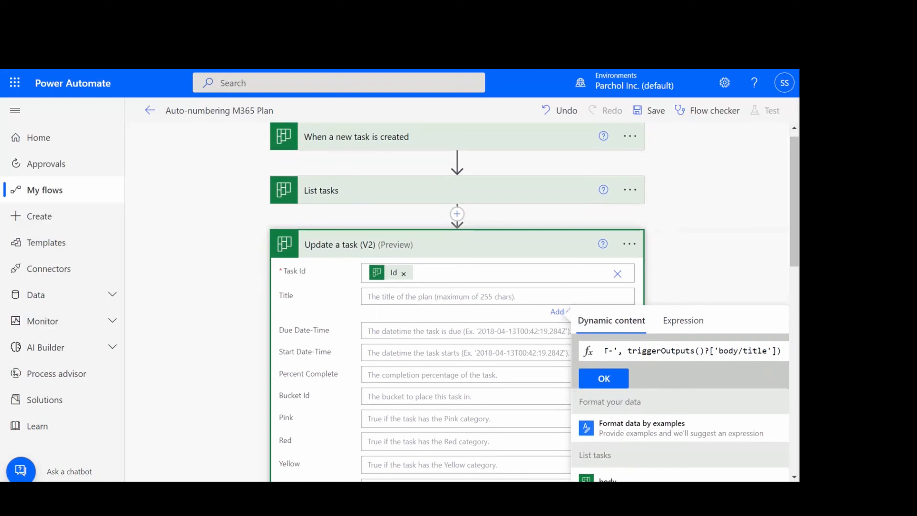
left_click(628, 351)
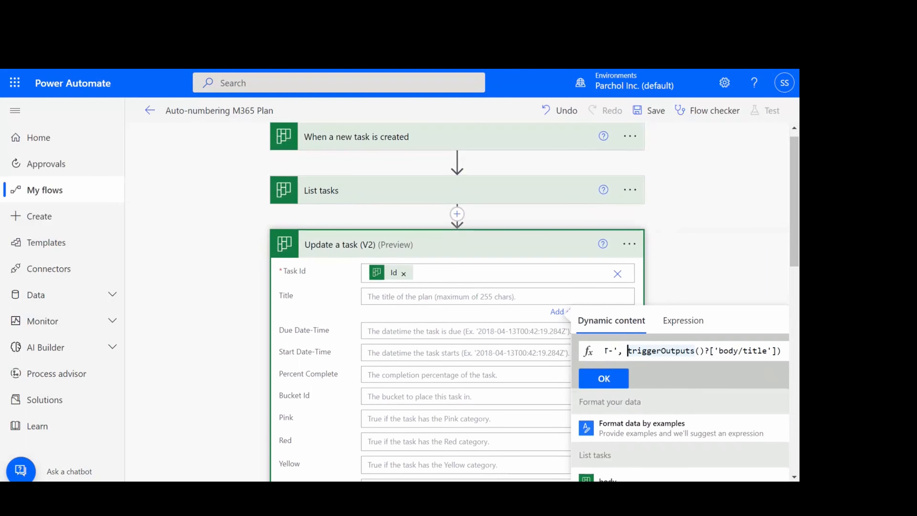
left_click(609, 380)
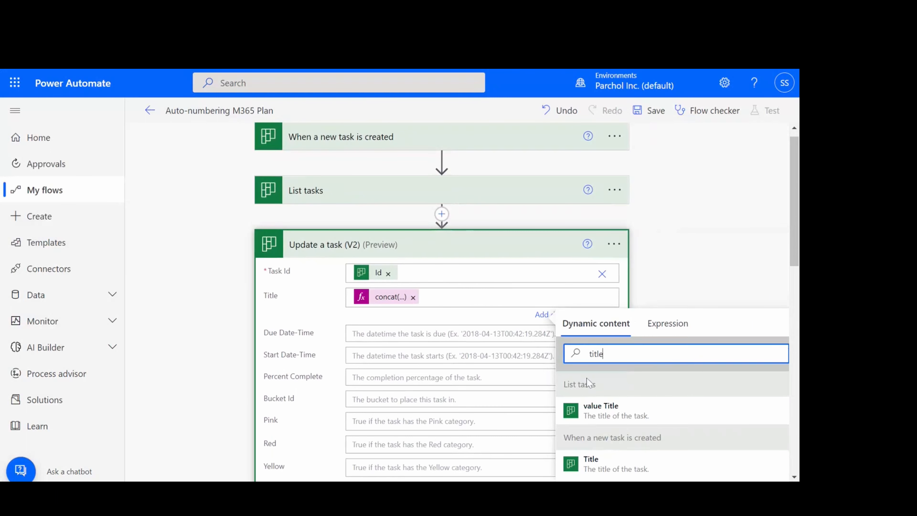
left_click(510, 307)
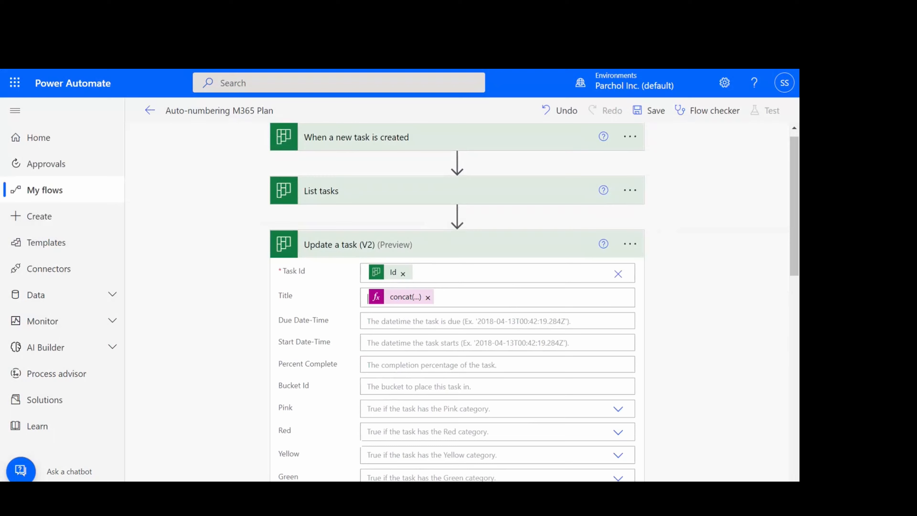
scroll(598, 143, "down", 15)
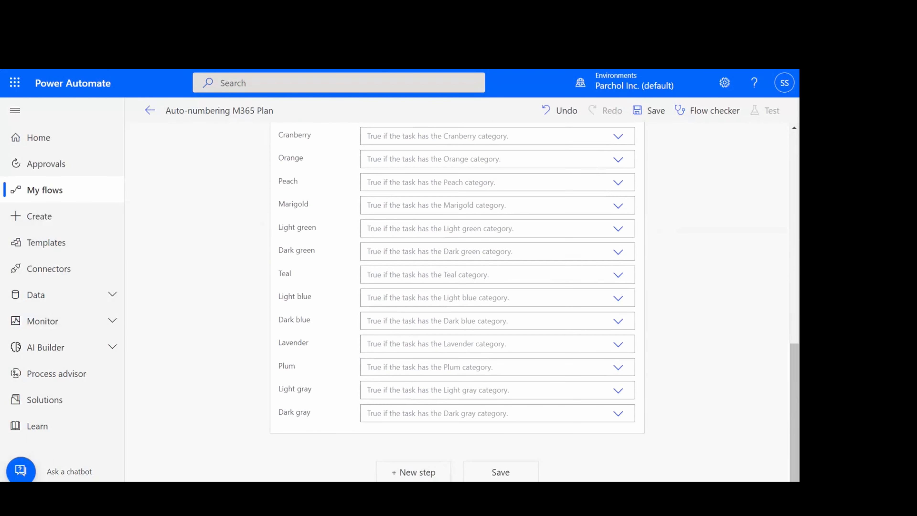
left_click(647, 110)
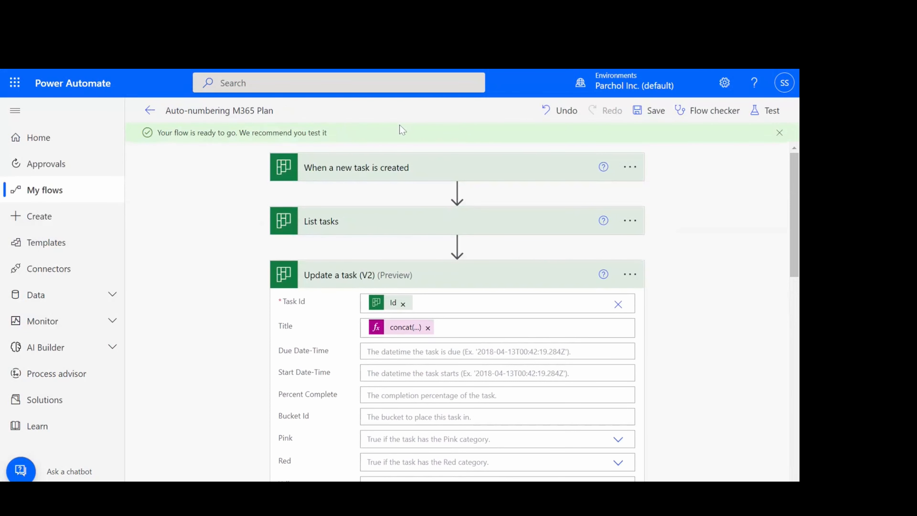
- Start a manual test of the Auto-numbering M365 Plan flow
left_click(761, 111)
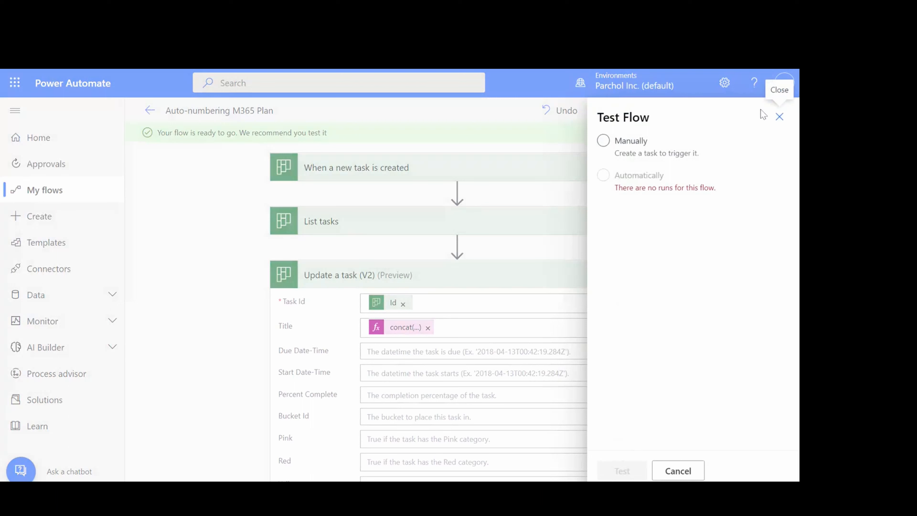
left_click(603, 140)
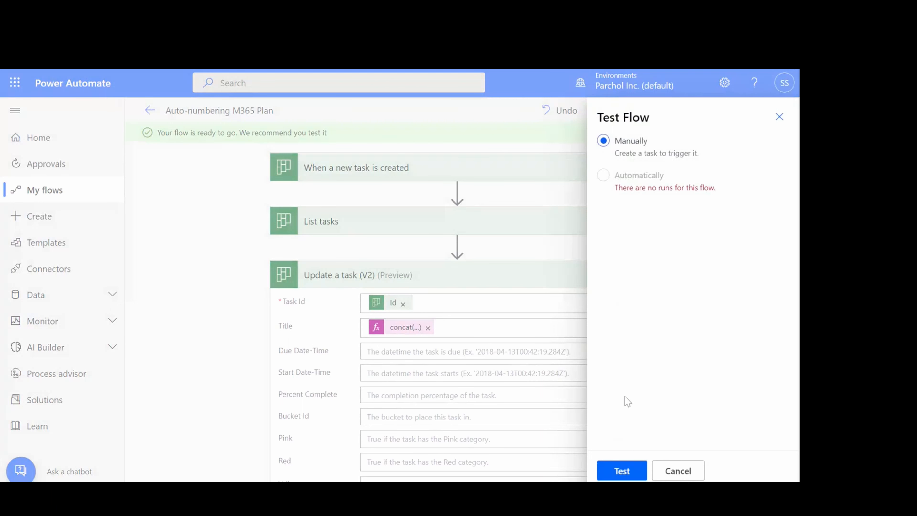
left_click(621, 471)
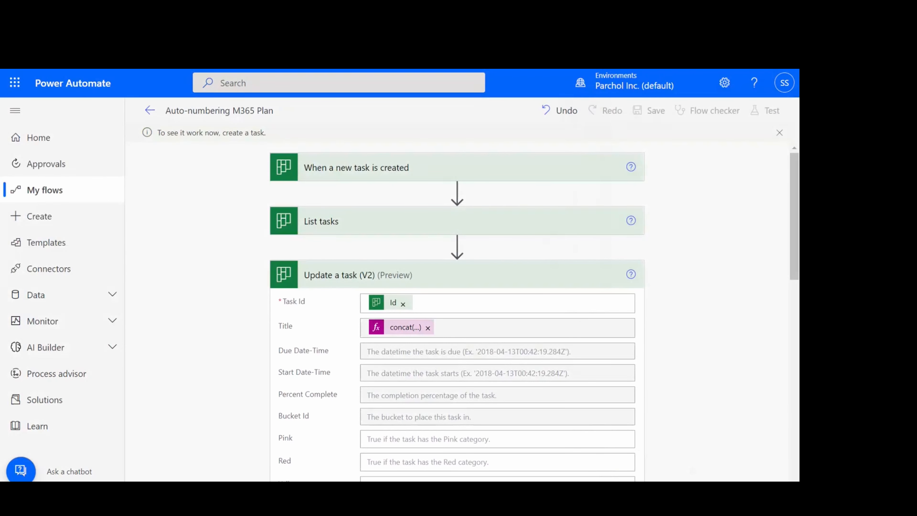
- Switch to Microsoft Teams and add a task named "new task" to the To do bucket of M365 Plan
key("ctrl+Tab")
left_click(164, 21)
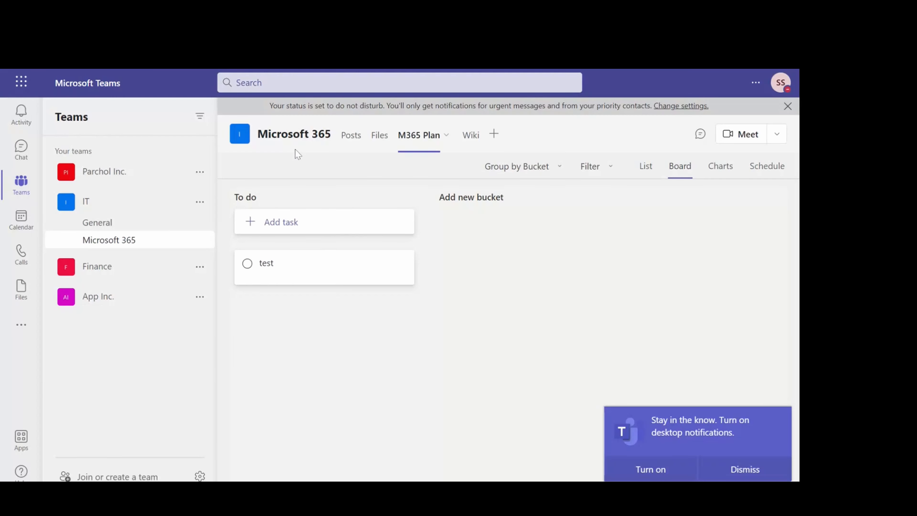
left_click(286, 223)
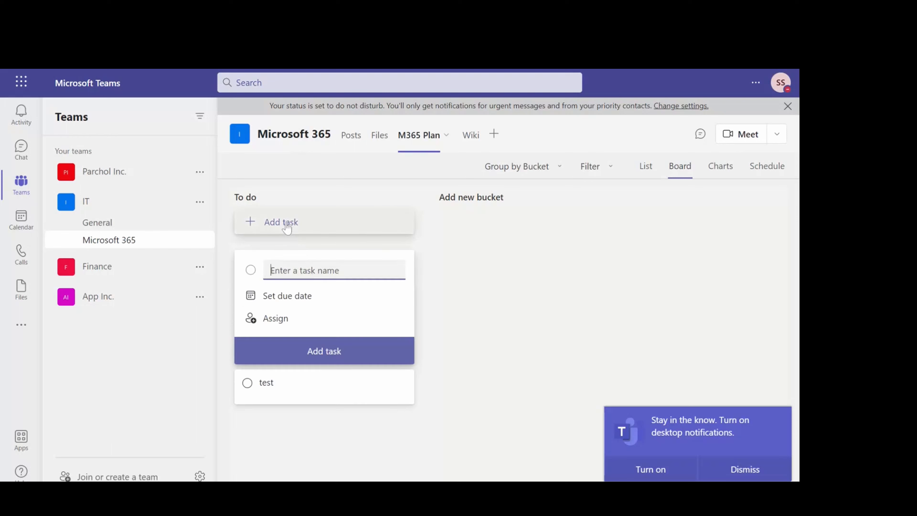
type("new task")
key("Return")
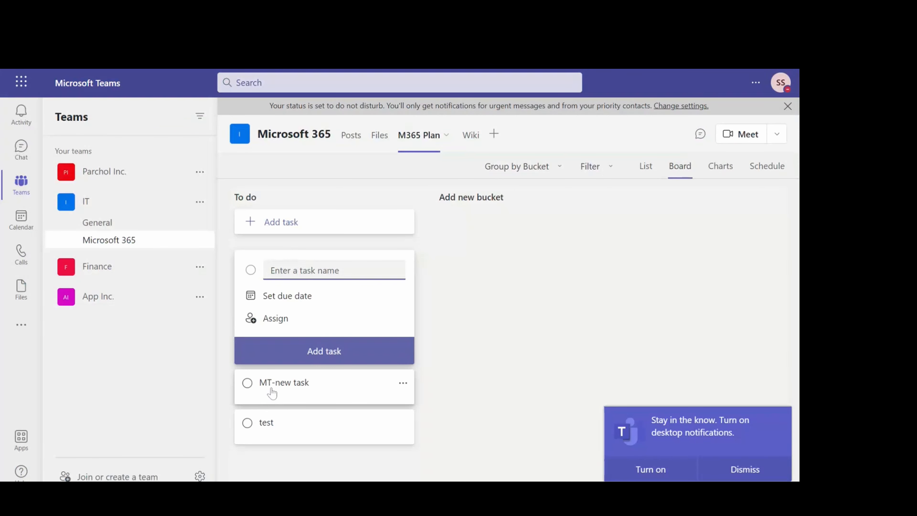
left_click(467, 377)
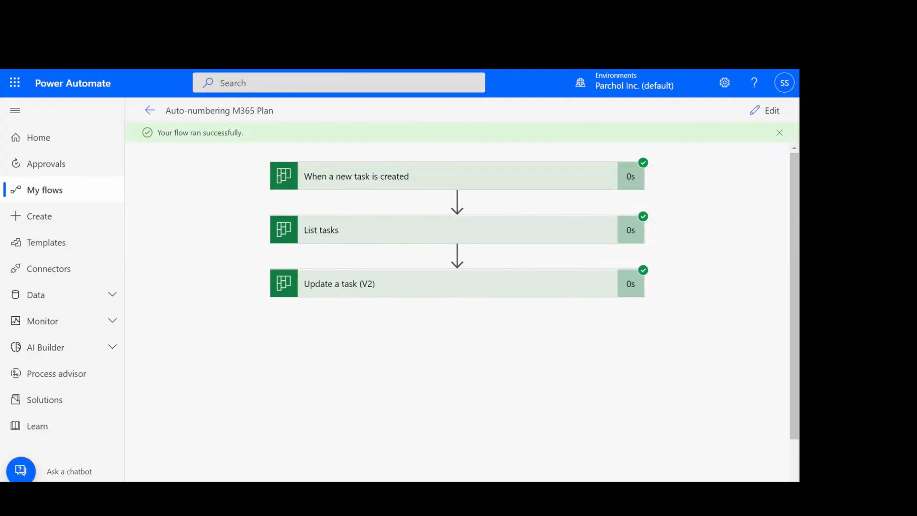
- Examine the inputs of Update a task (V2) in the Power Automate test run, then collapse the action
left_click(409, 289)
scroll(409, 289, "up", 3)
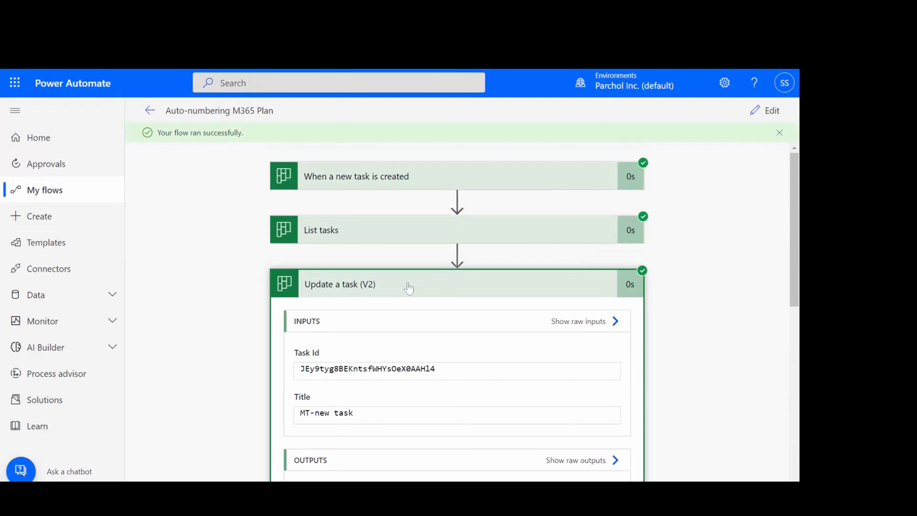
left_click(409, 288)
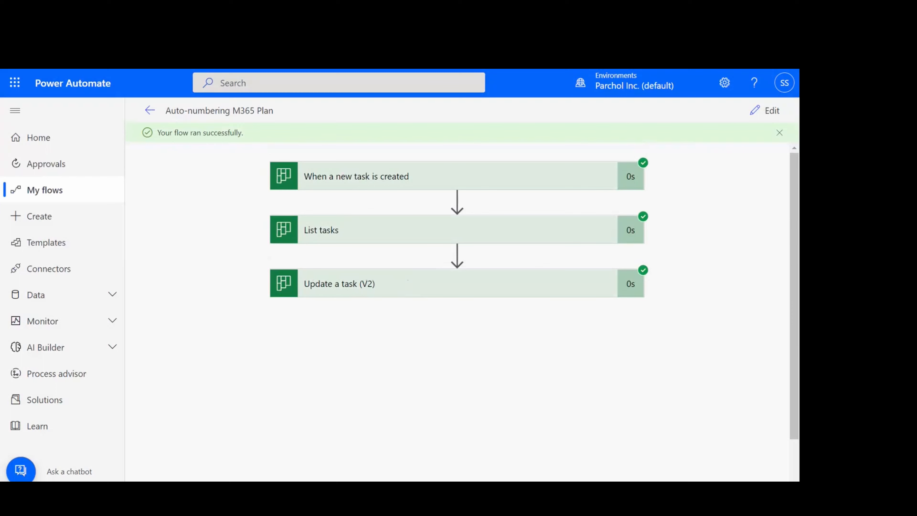
- Examine the raw outputs of the List tasks action in the test run, down to the body section
left_click(340, 231)
scroll(345, 234, "down", 2)
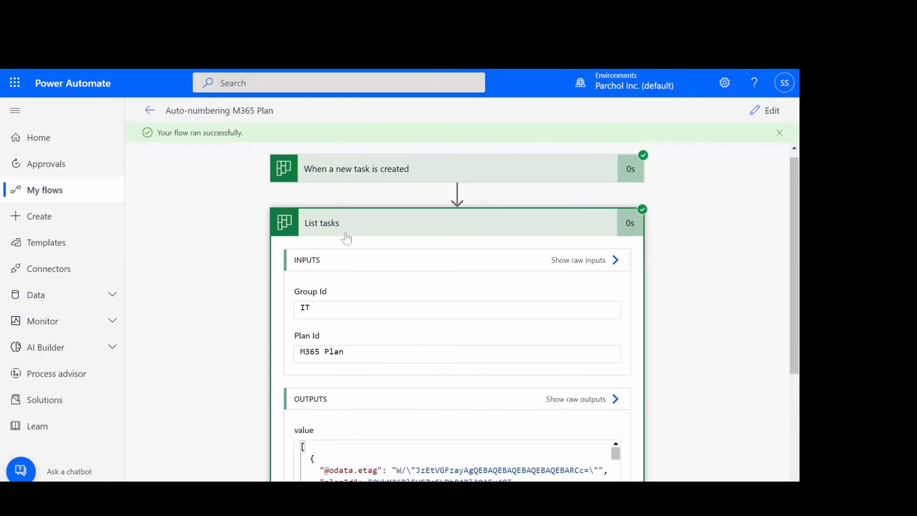
scroll(346, 238, "down", 4)
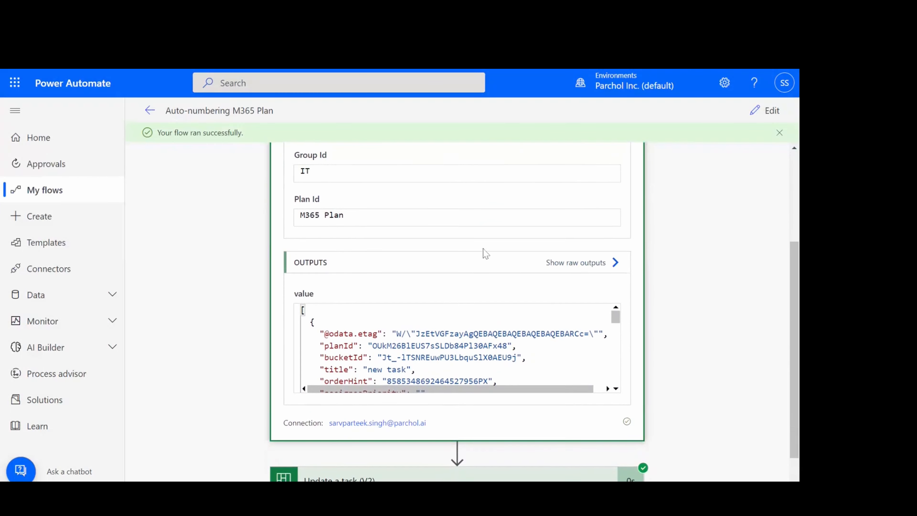
scroll(486, 253, "up", 4)
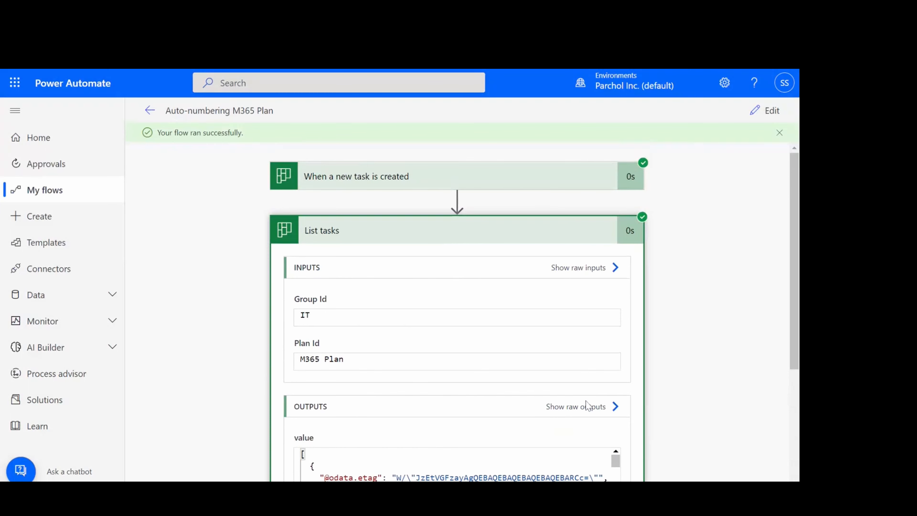
left_click(594, 407)
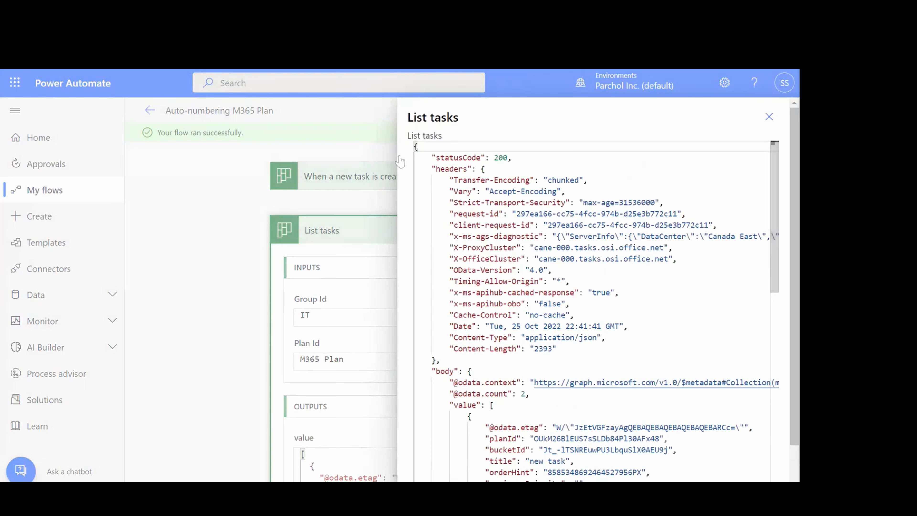
scroll(506, 253, "down", 1)
scroll(506, 253, "up", 1)
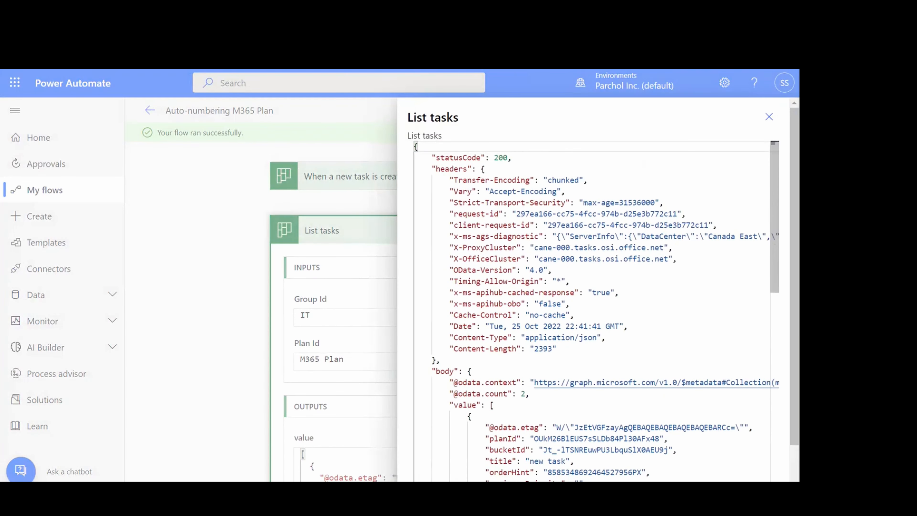
scroll(596, 311, "down", 1)
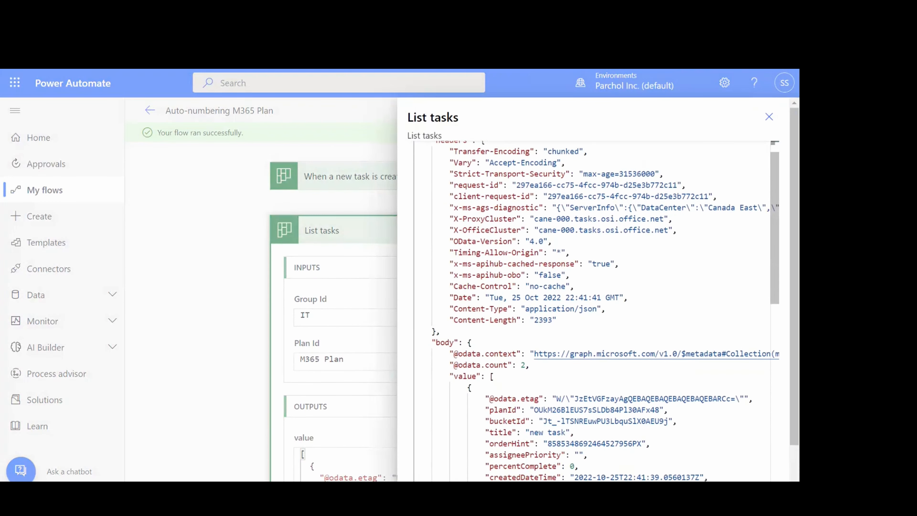
scroll(596, 311, "down", 2)
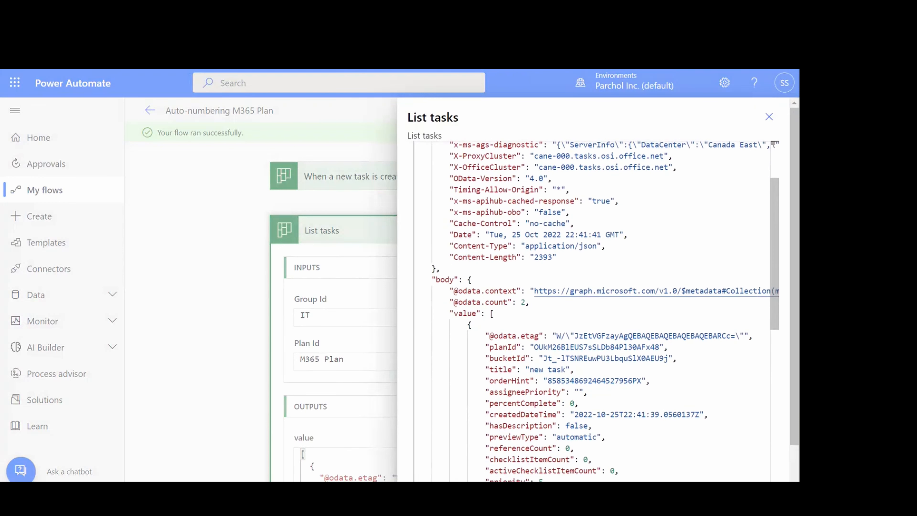
scroll(595, 311, "down", 1)
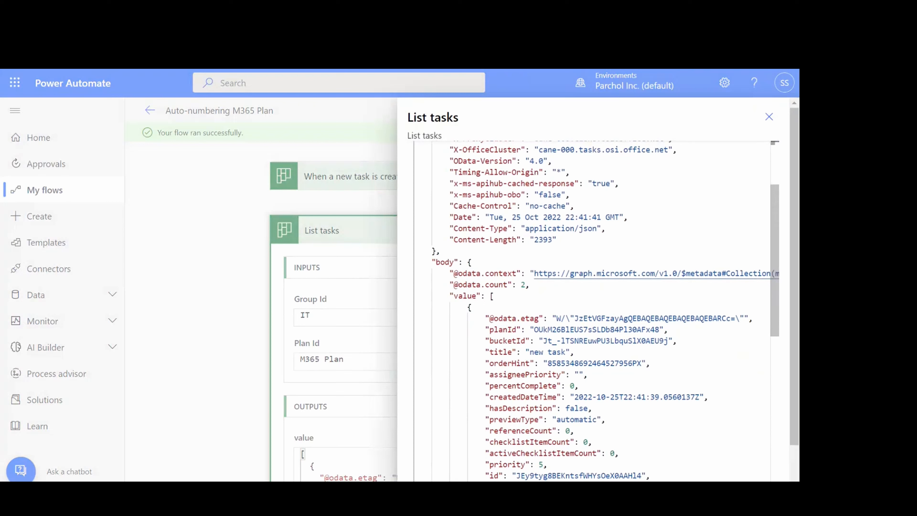
left_click_drag(453, 284, 508, 320)
scroll(526, 285, "up", 2)
right_click(484, 324)
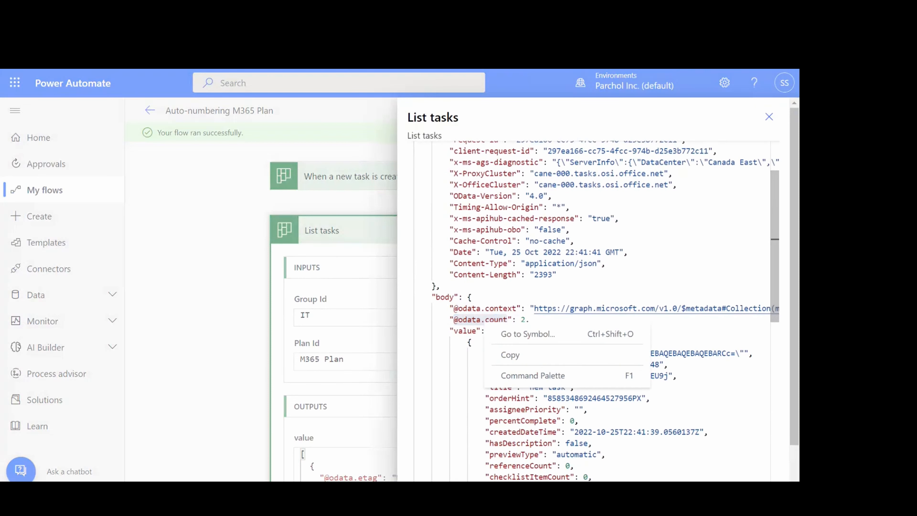
left_click(513, 359)
left_click(570, 353)
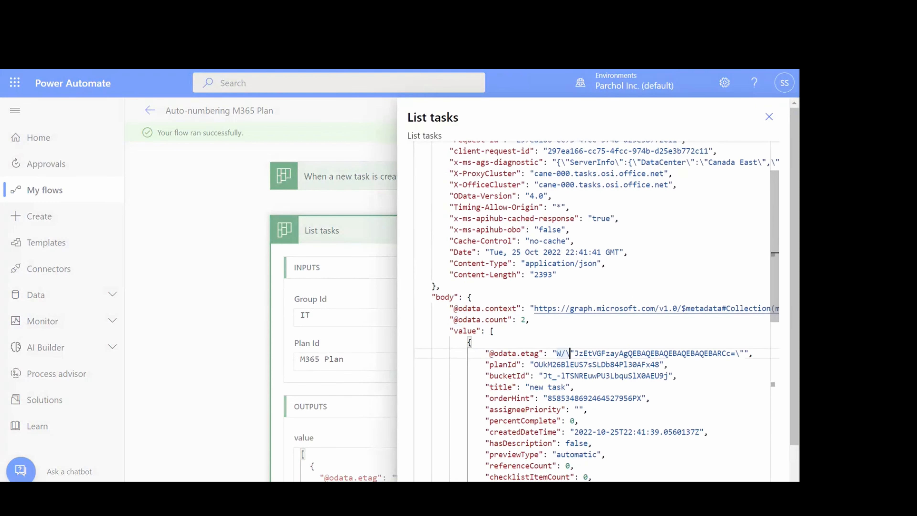
scroll(773, 384, "up", 4)
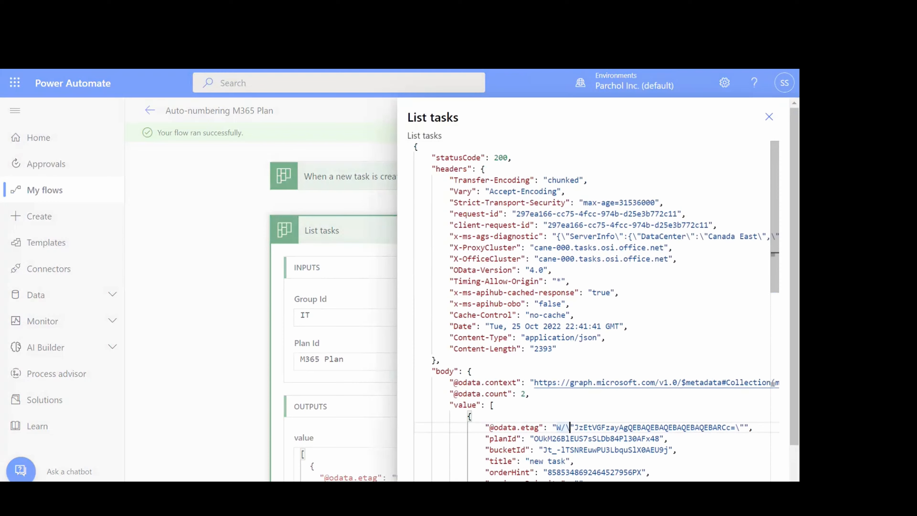
key("Escape")
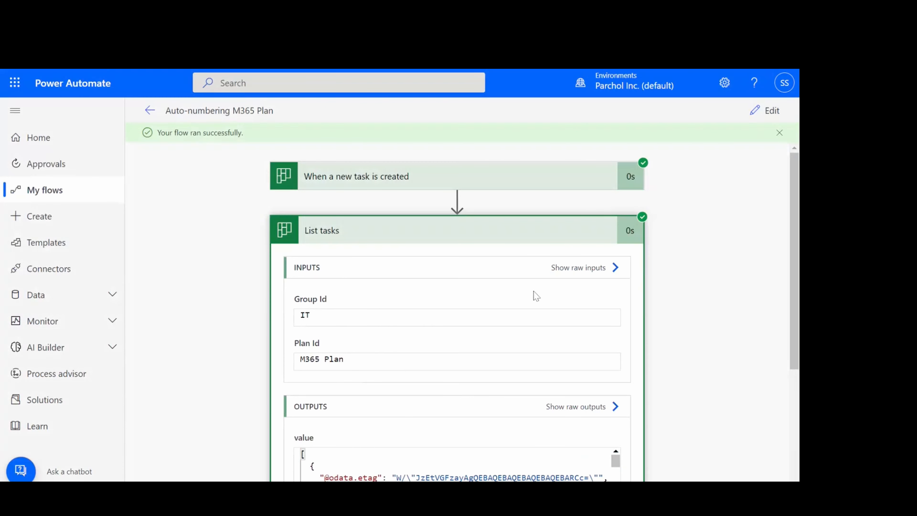
- Collapse List tasks and examine the outputs of Update a task (V2), especially the Title
left_click(424, 231)
scroll(420, 236, "down", 2)
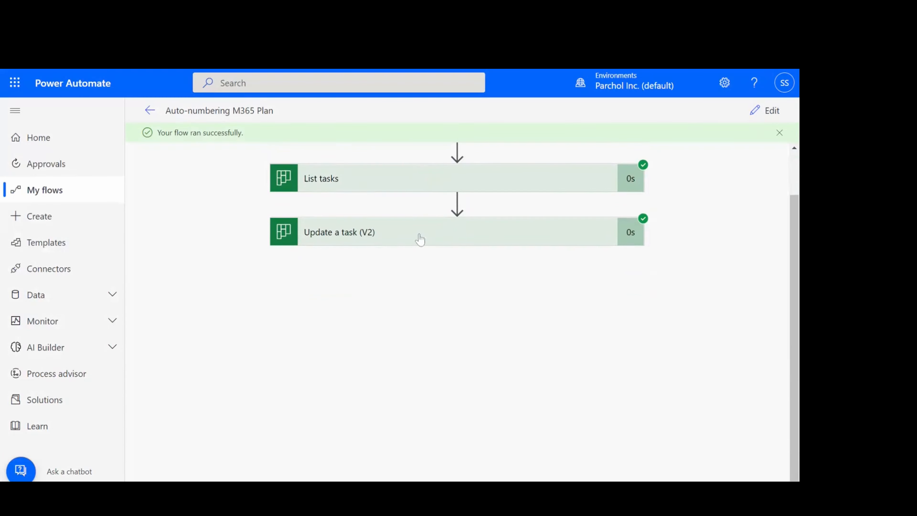
left_click(385, 233)
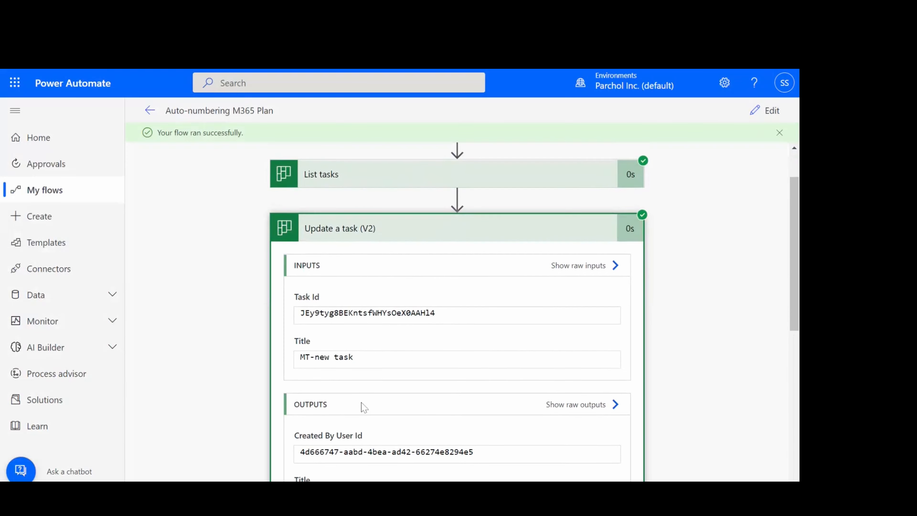
scroll(360, 404, "down", 10)
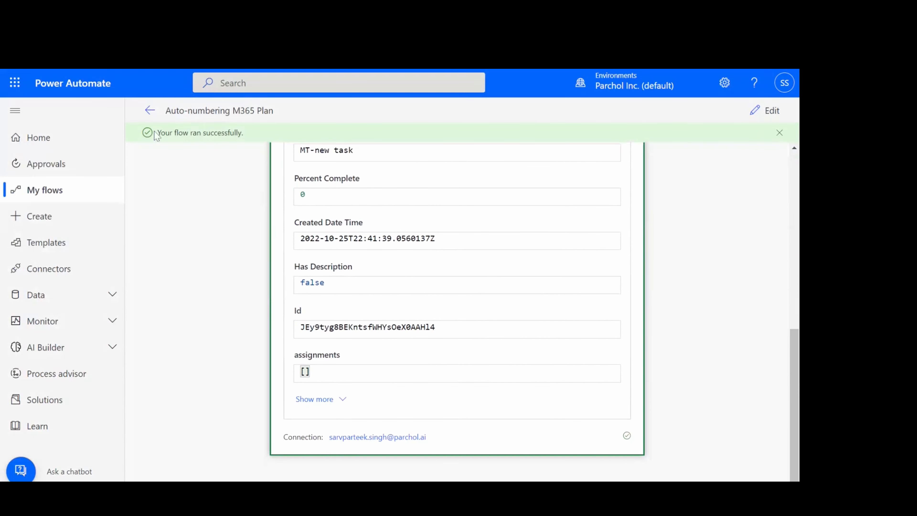
scroll(354, 352, "up", 1)
scroll(355, 356, "up", 3)
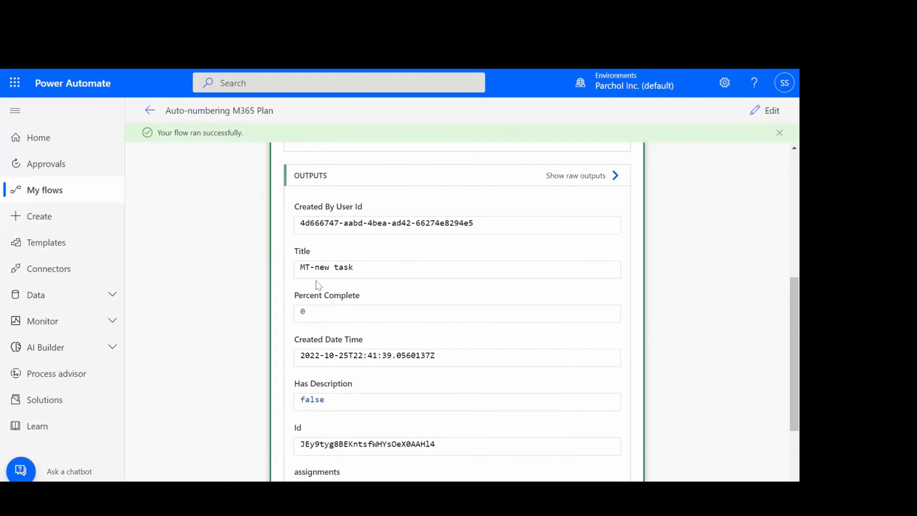
left_click_drag(315, 271, 354, 270)
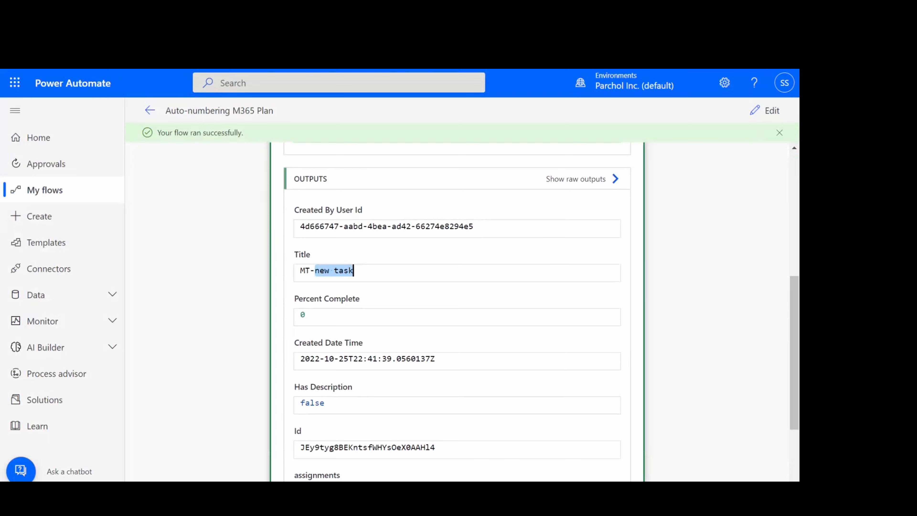
scroll(406, 258, "up", 7)
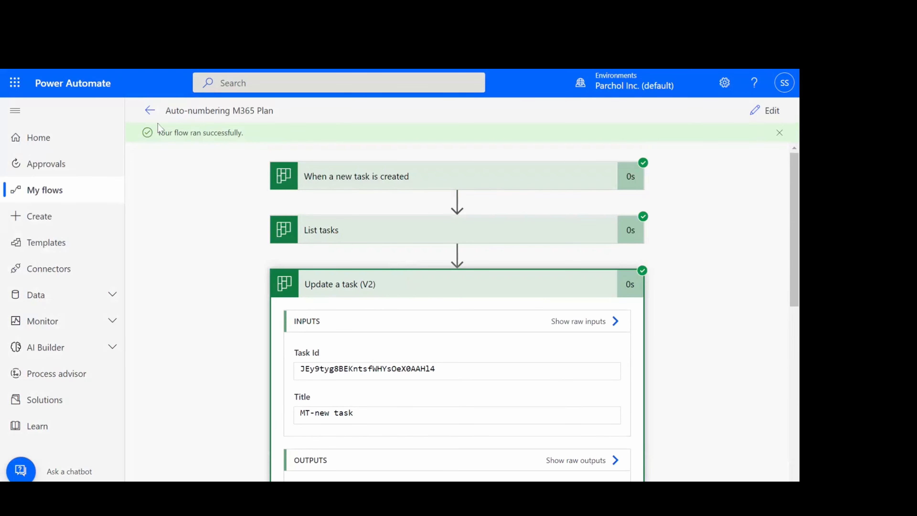
- Leave the test run, reopen the Auto-numbering M365 Plan flow for editing, and expand Update a task (V2)
left_click(149, 112)
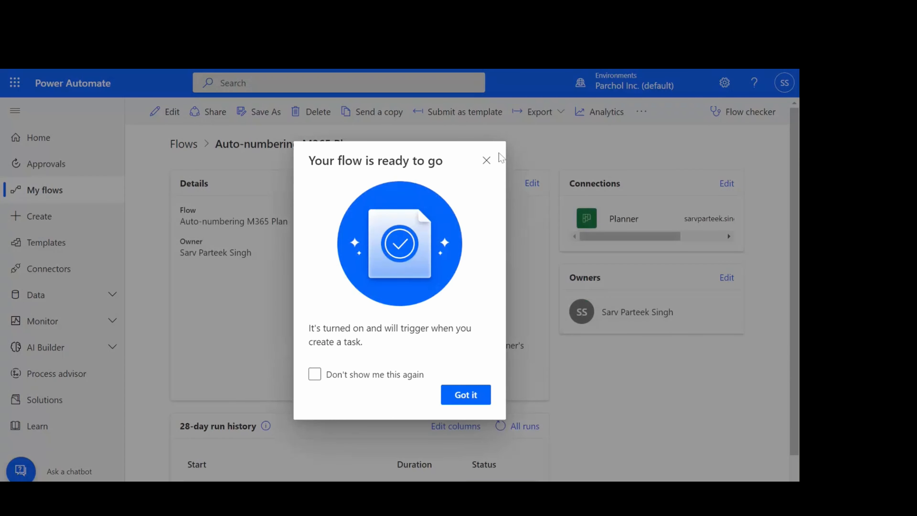
left_click(485, 159)
left_click(167, 113)
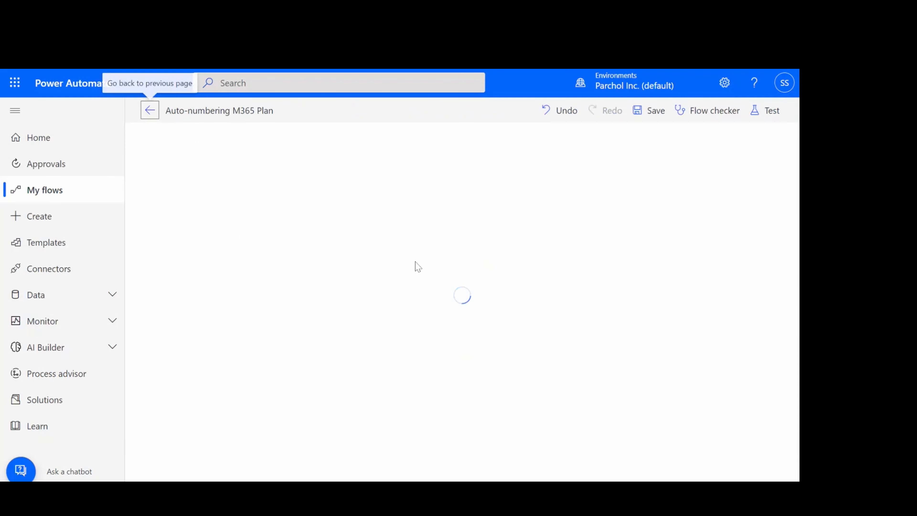
left_click(372, 257)
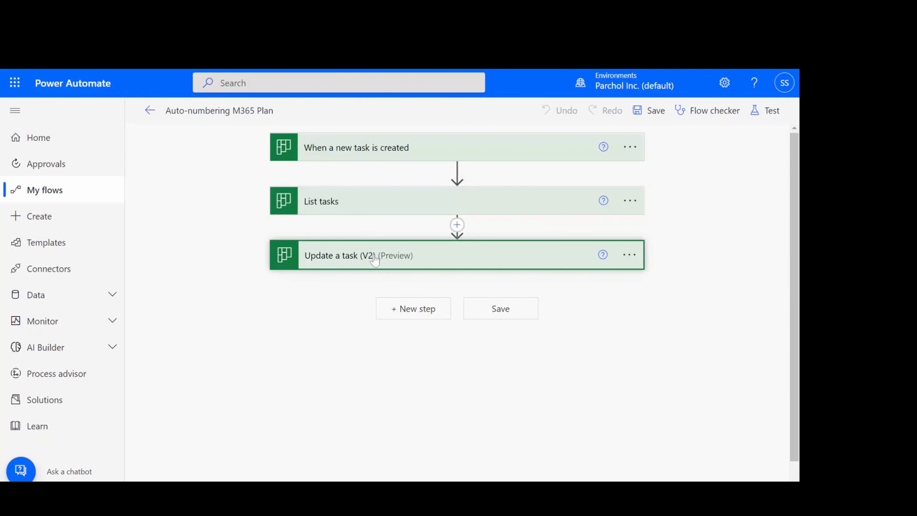
scroll(374, 258, "down", 6)
scroll(397, 289, "up", 6)
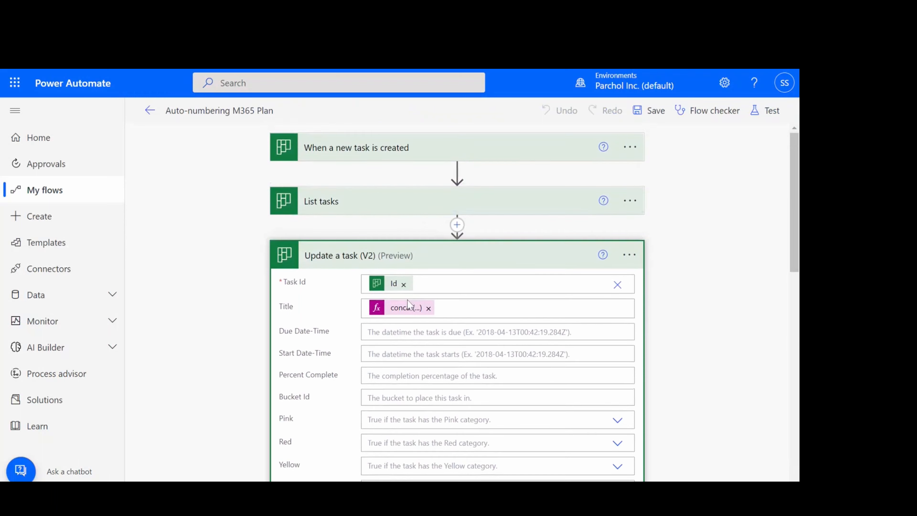
- Examine the full concat expression in the Title of Update a task (V2) and expand the When a new task is created trigger
left_click(405, 308)
left_click(721, 364)
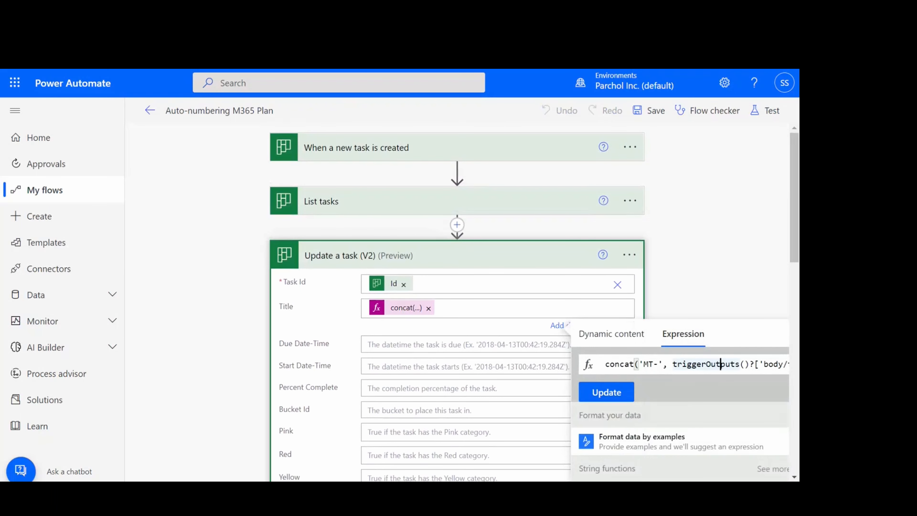
left_click_drag(672, 364, 793, 366)
left_click(771, 364)
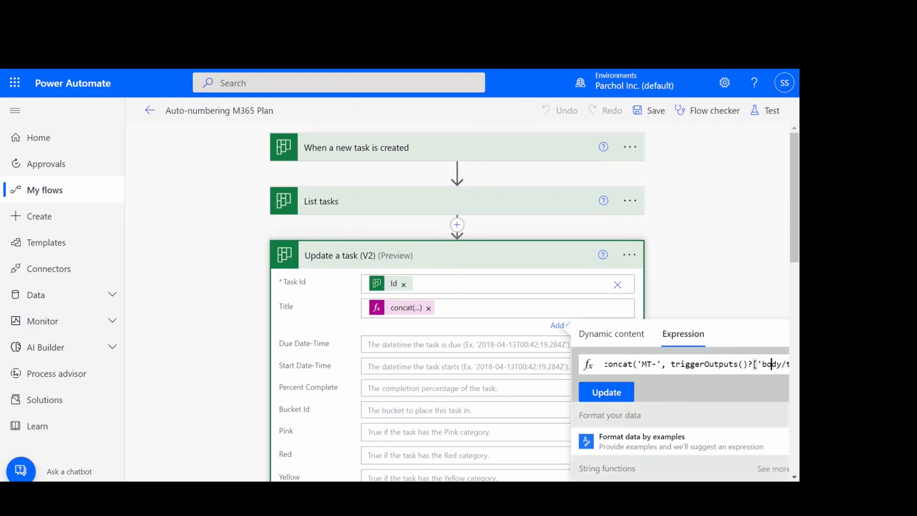
key("Right")
key("Right")
key("Right")
key("Right")
key("Right")
key("Right")
key("Right")
key("Right")
key("Right")
key("Right")
key("Right")
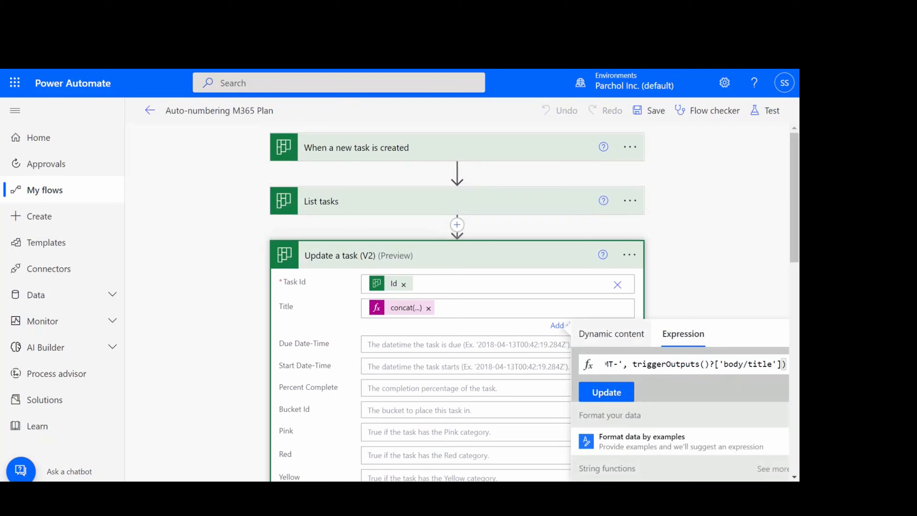
left_click(416, 151)
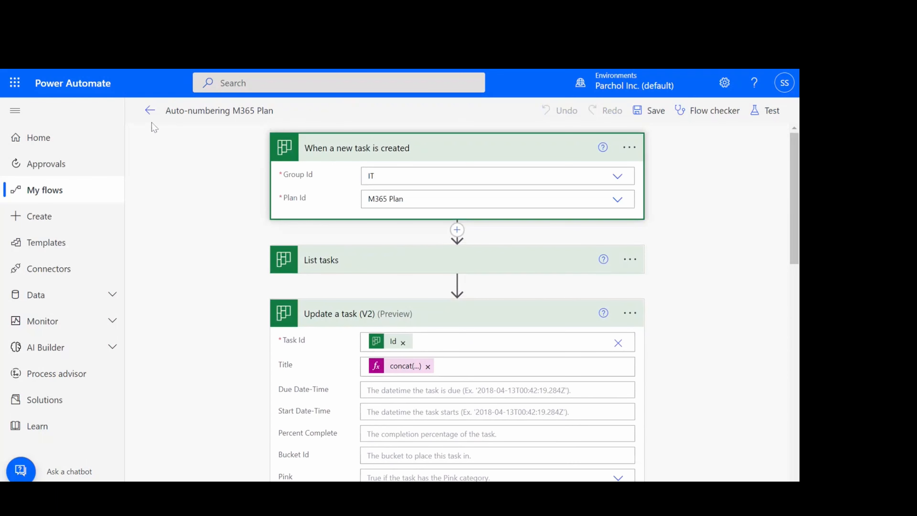
- Open the latest run from the flow's run history and open the outputs of the When a new task is created trigger
left_click(144, 114)
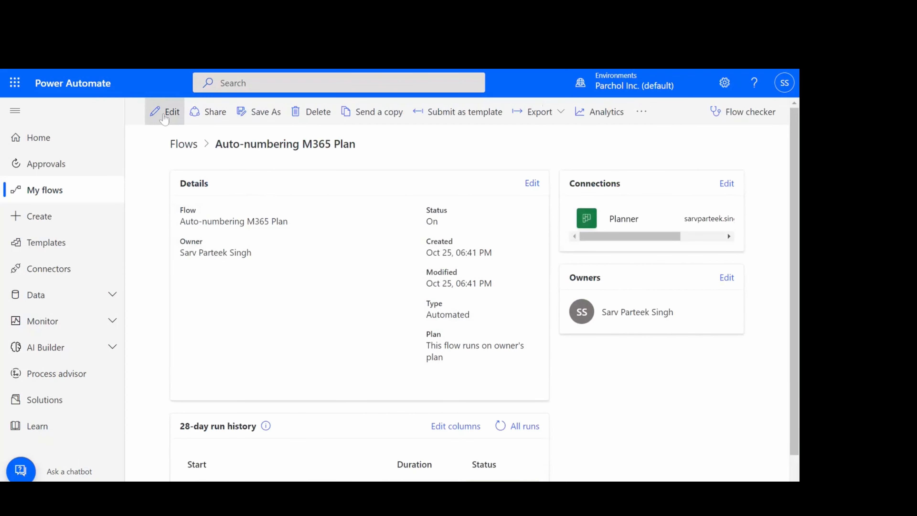
scroll(347, 321, "down", 1)
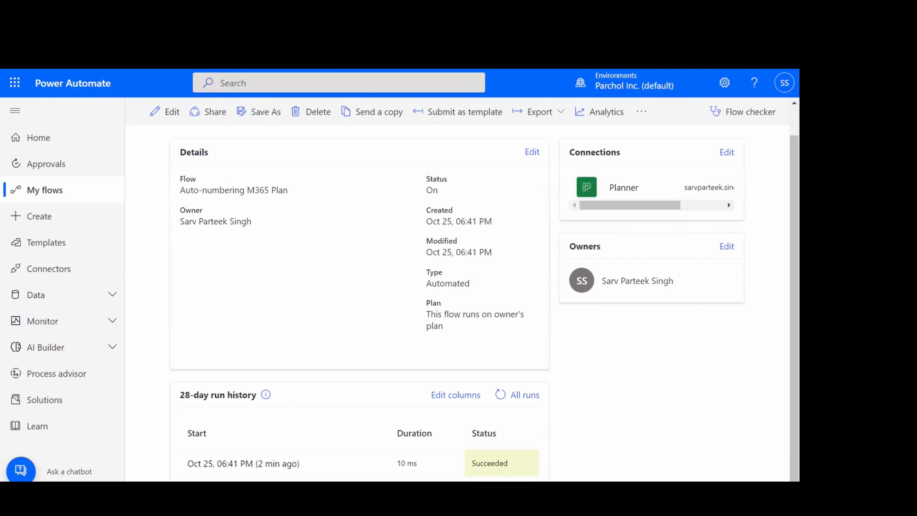
left_click(273, 466)
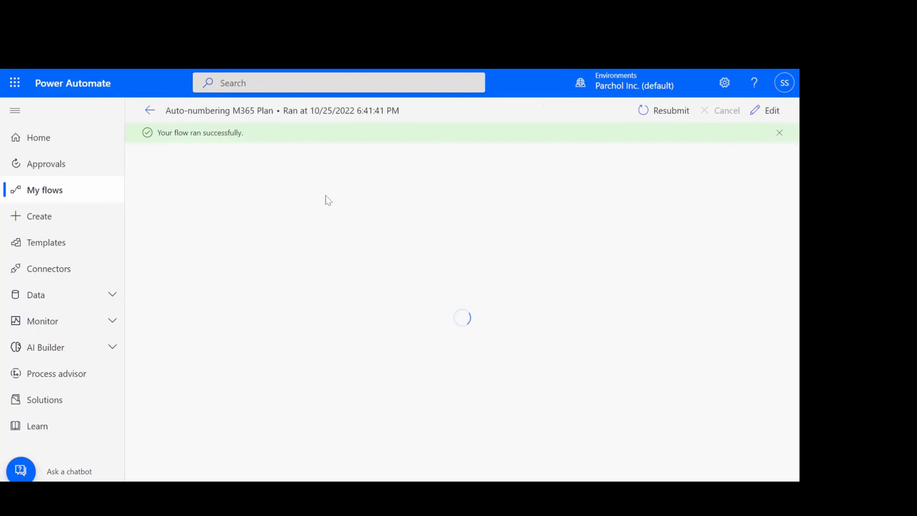
left_click(571, 175)
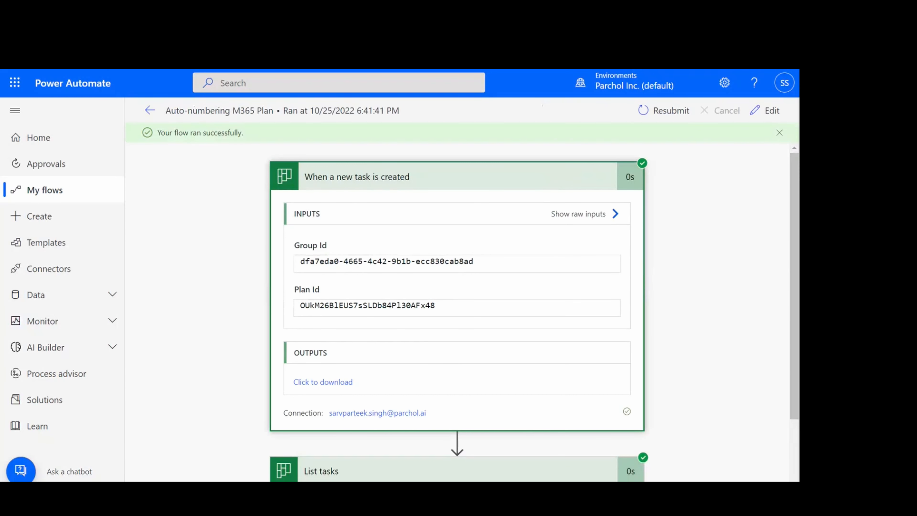
left_click(323, 381)
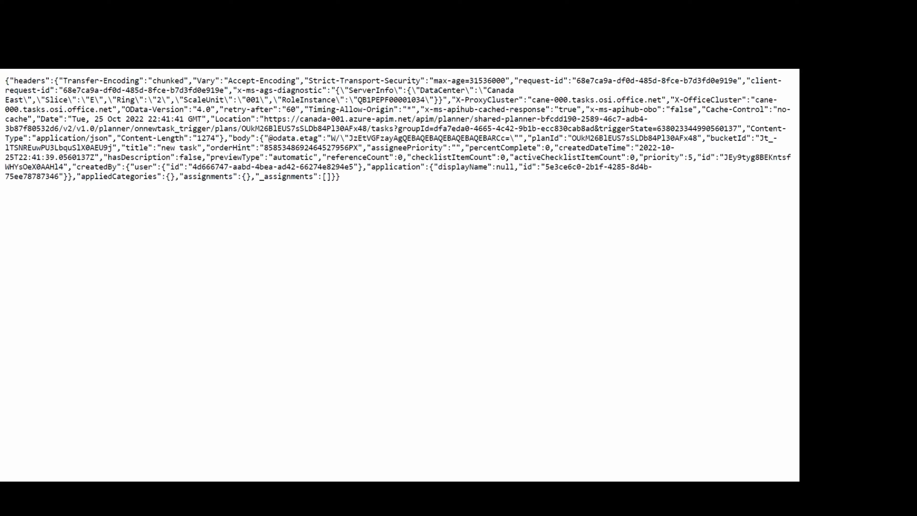
- Examine the body and title properties in the trigger's output JSON, close it, and return to the flow's details page
left_click_drag(125, 147, 156, 147)
left_click_drag(224, 138, 264, 138)
left_click(255, 138)
left_click_drag(353, 166, 362, 167)
left_click_drag(259, 138, 170, 147)
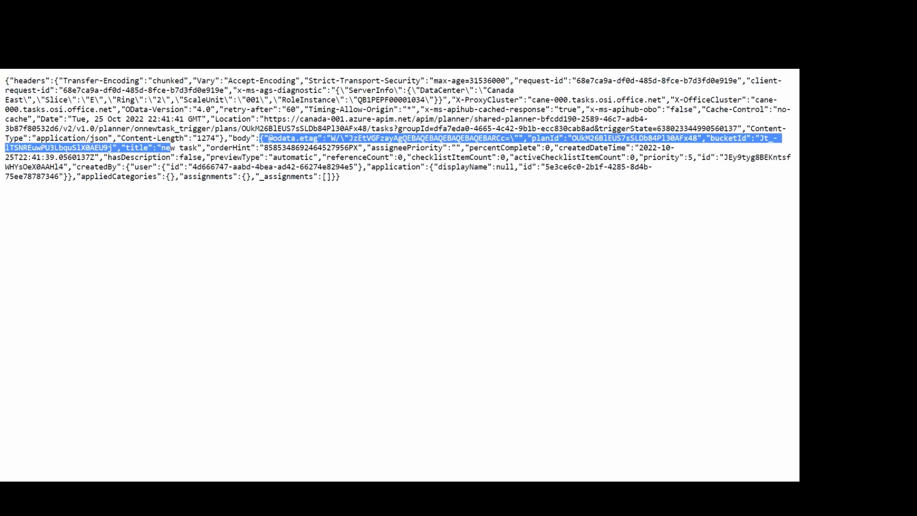
left_click(170, 147)
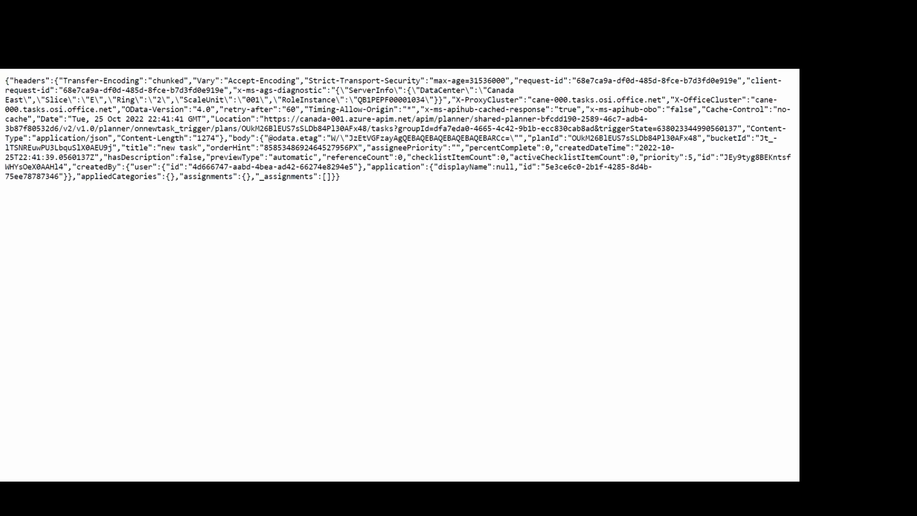
left_click_drag(233, 138, 251, 139)
left_click_drag(125, 148, 152, 147)
key("ctrl+w")
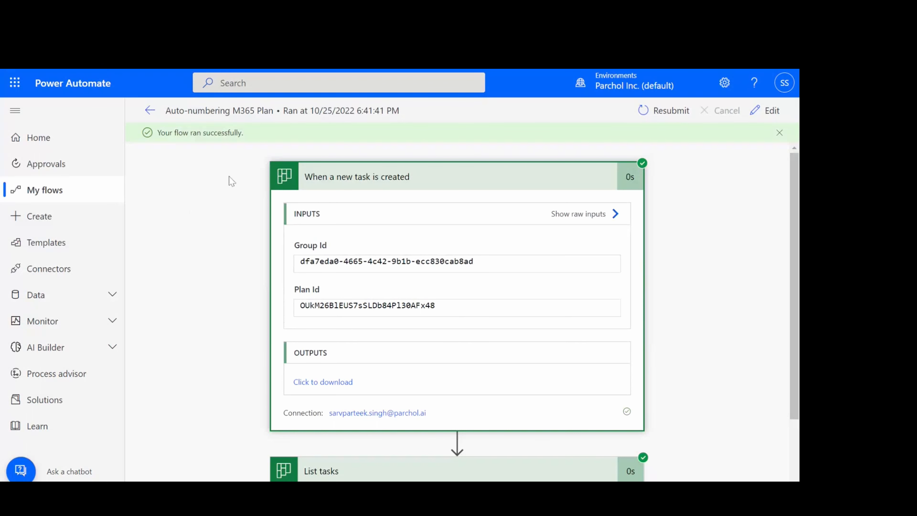
left_click(148, 110)
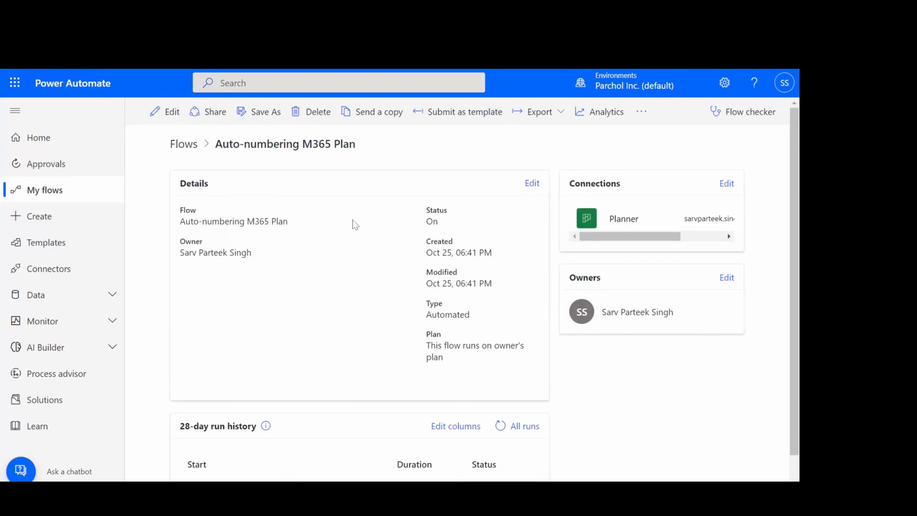
- Reopen the Auto-numbering M365 Plan flow for editing and open the Title's concat expression in Update a task (V2)
left_click(155, 122)
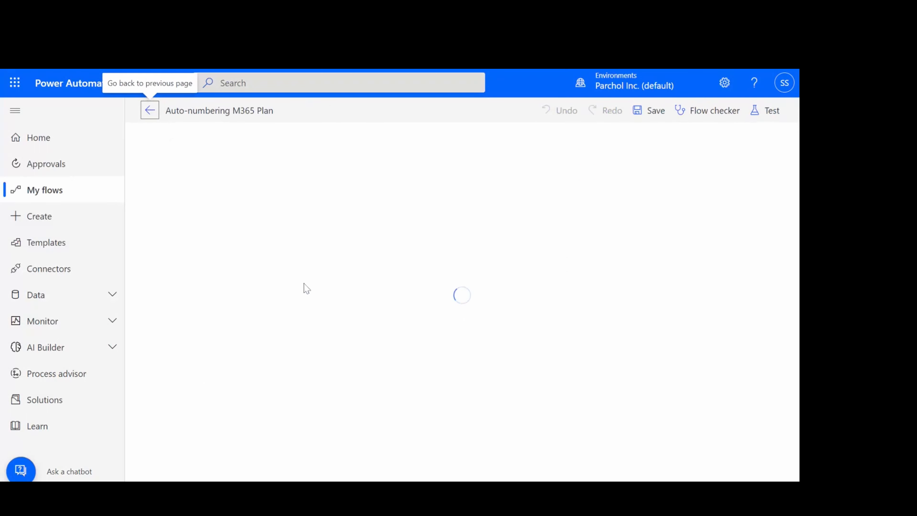
left_click(358, 257)
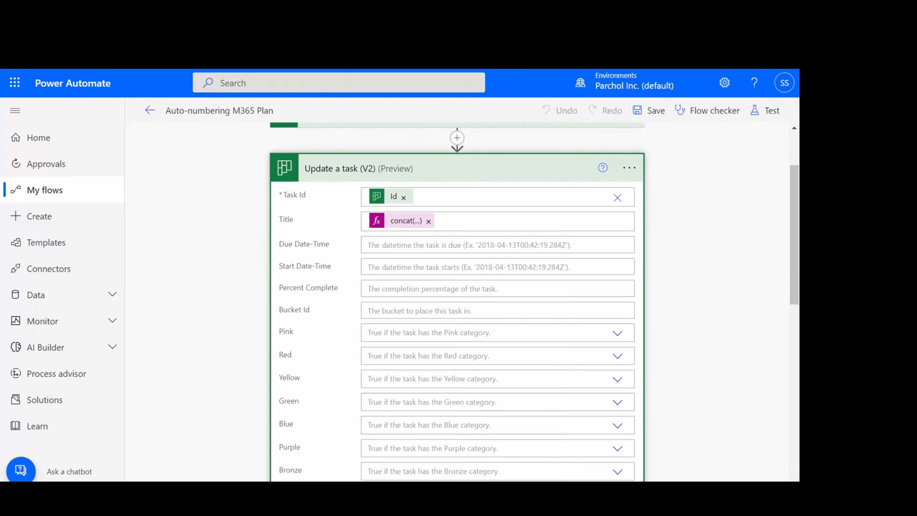
left_click(440, 187)
left_click(402, 185)
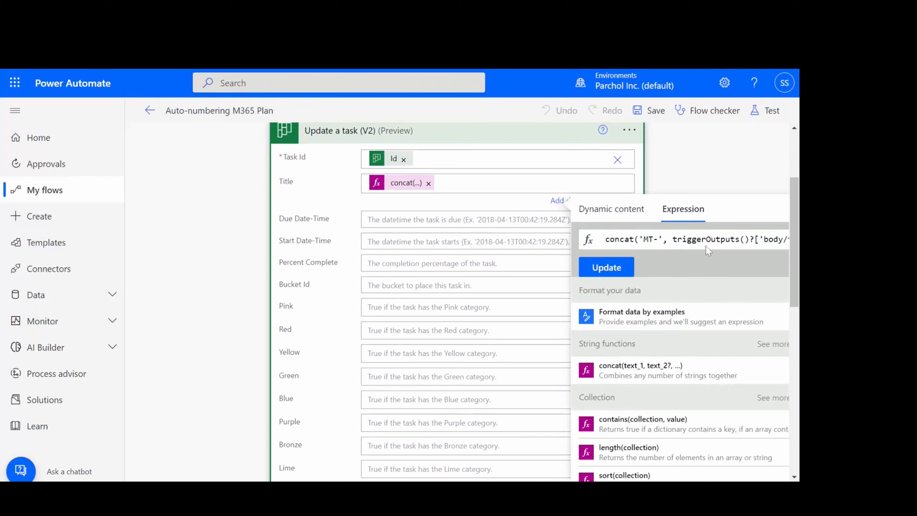
- Insert the List tasks body output after 'MT-' in the Title's concat expression
left_click(663, 240)
key("Right")
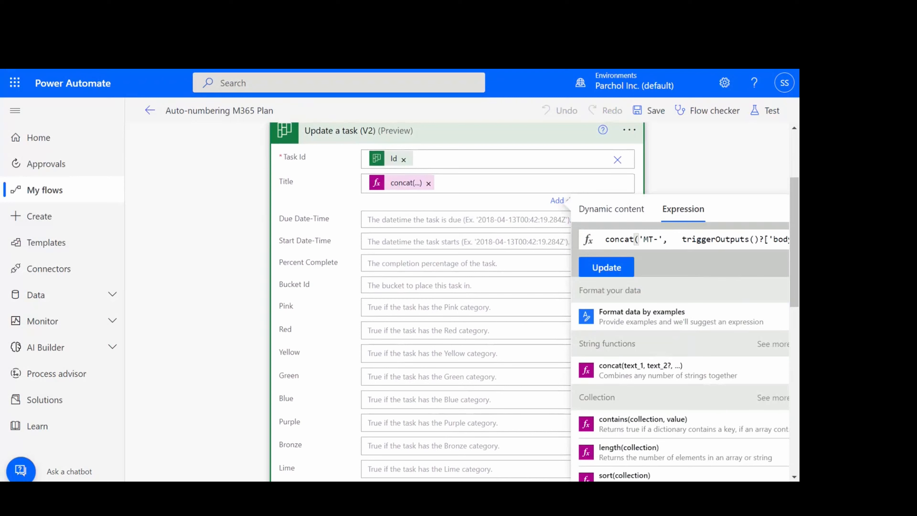
scroll(681, 362, "down", 5)
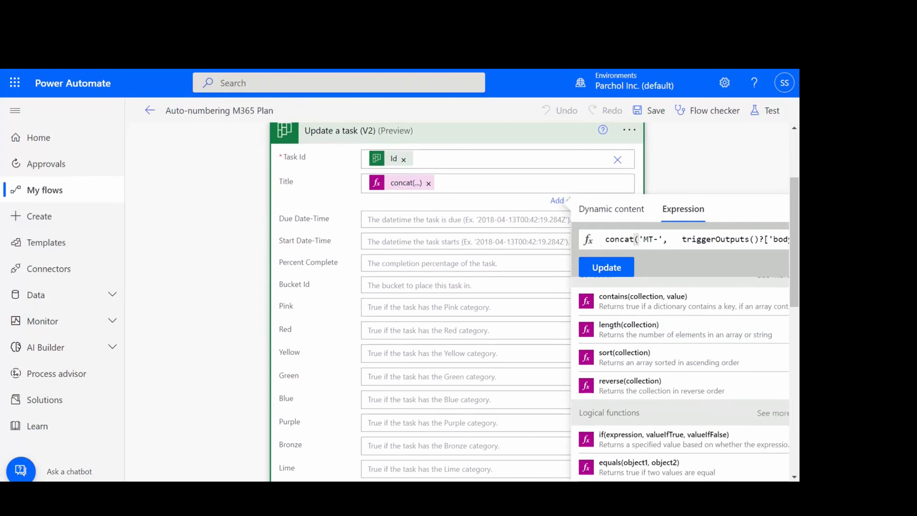
left_click(611, 208)
scroll(608, 331, "up", 3)
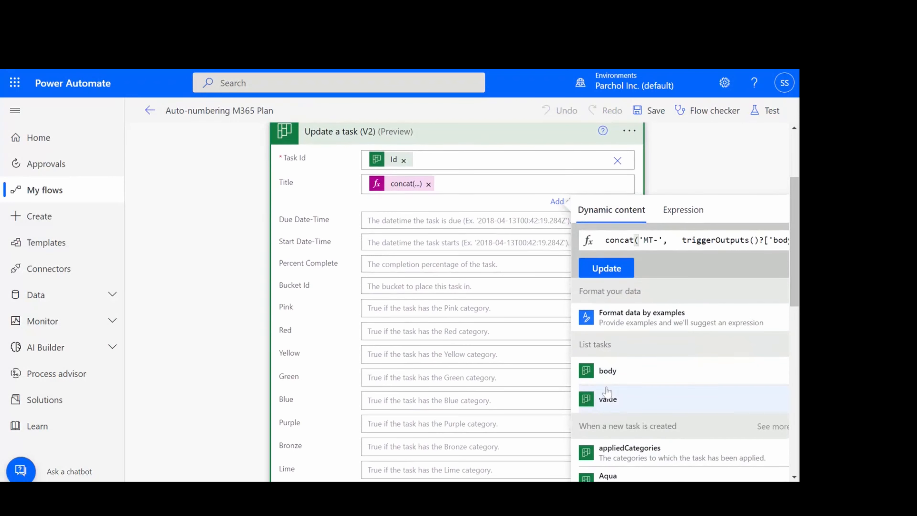
left_click(601, 376)
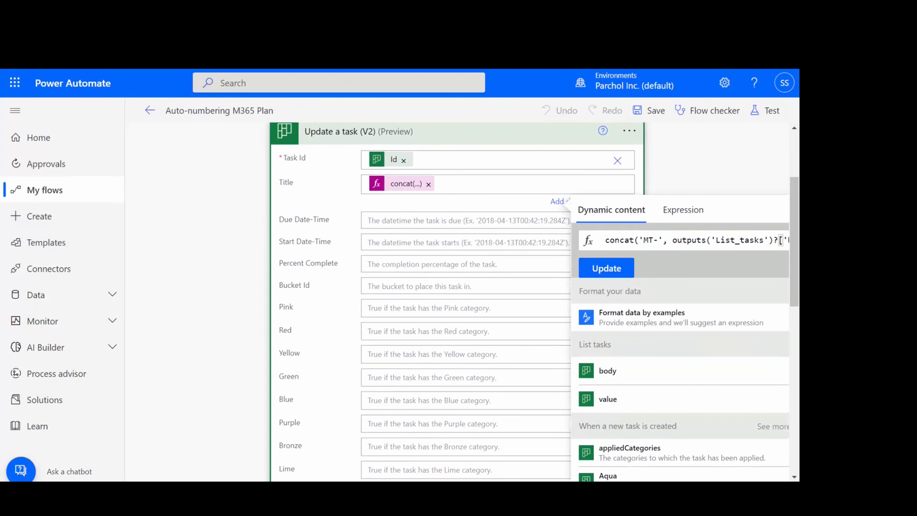
left_click(753, 241)
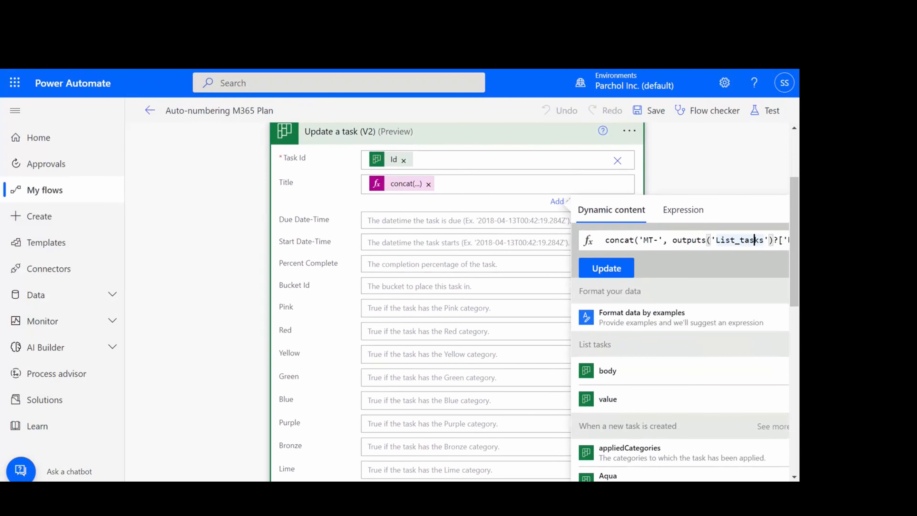
left_click(787, 240)
key("Right")
key("Right")
key("Right")
key("Right")
key("Right")
key("Right")
key("Right")
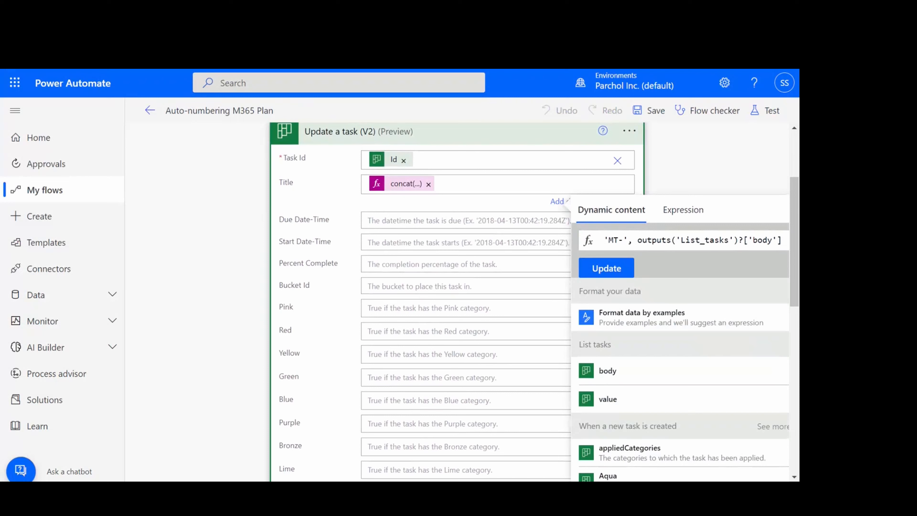
key("Left")
key("Left")
type(", triggerOutputs()?['body/title']")
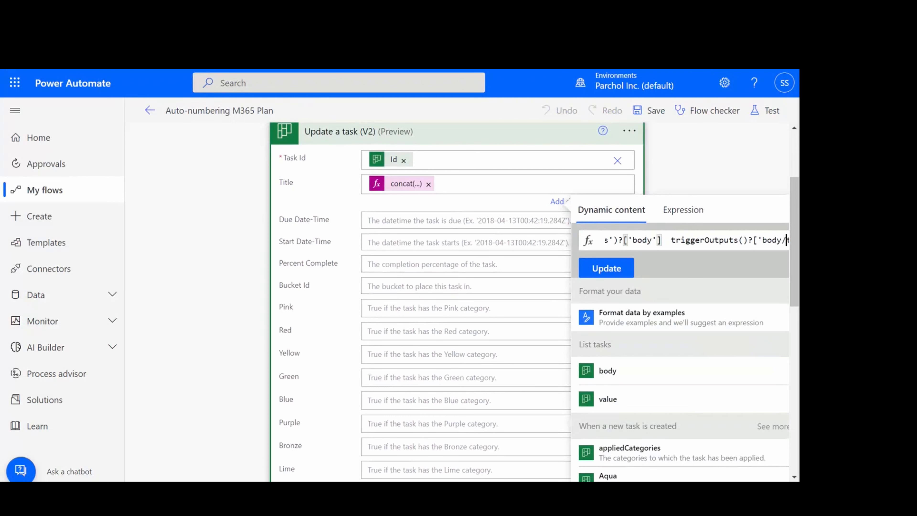
key("Left")
key("Left")
key("Left")
key("Left")
key("Left")
key("Left")
key("Left")
key("Left")
key("Left")
key("Right")
key("Right")
key("Right")
key("Right")
key("Right")
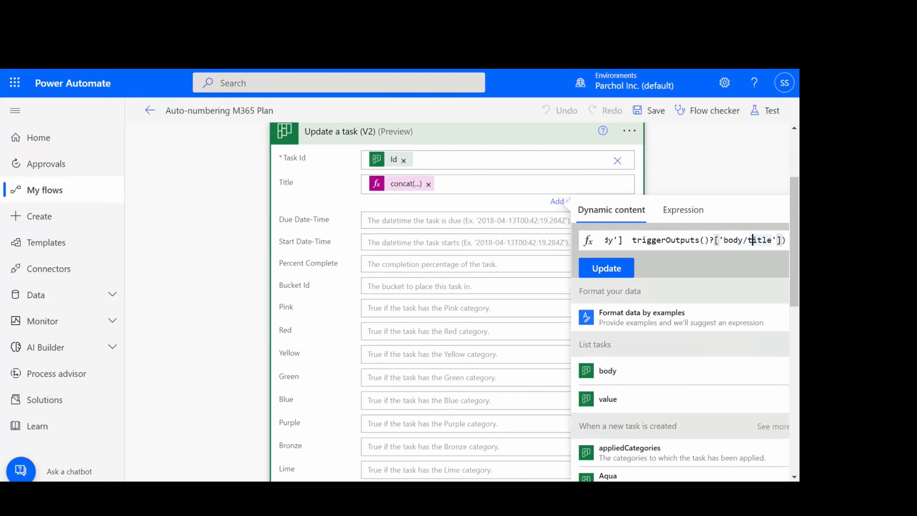
key("Left")
key("Left")
key("Left")
key("Left")
key("Left")
key("Left")
key("Left")
key("Left")
key("Left")
key("Left")
key("Left")
key("Left")
key("Left")
key("Left")
key("Left")
key("Left")
key("Left")
key("Left")
key("Left")
key("Left")
key("Right")
key("Right")
key("Right")
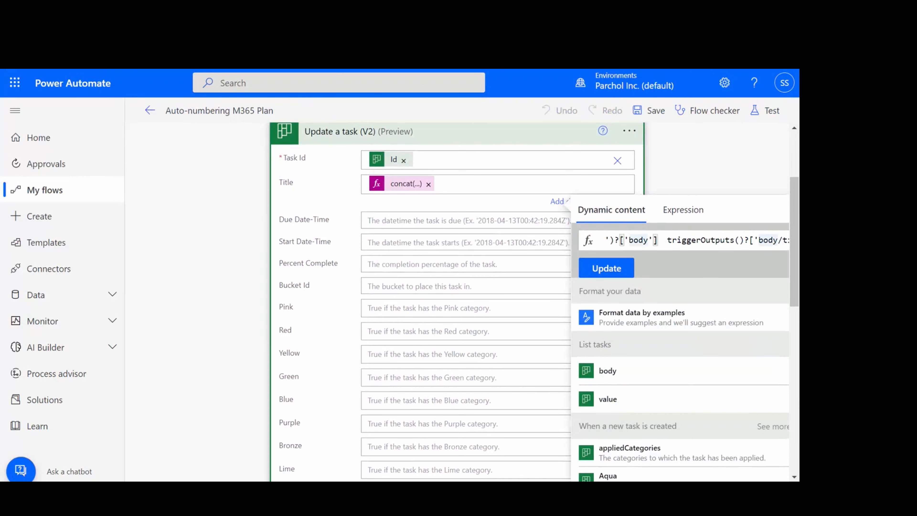
type("/")
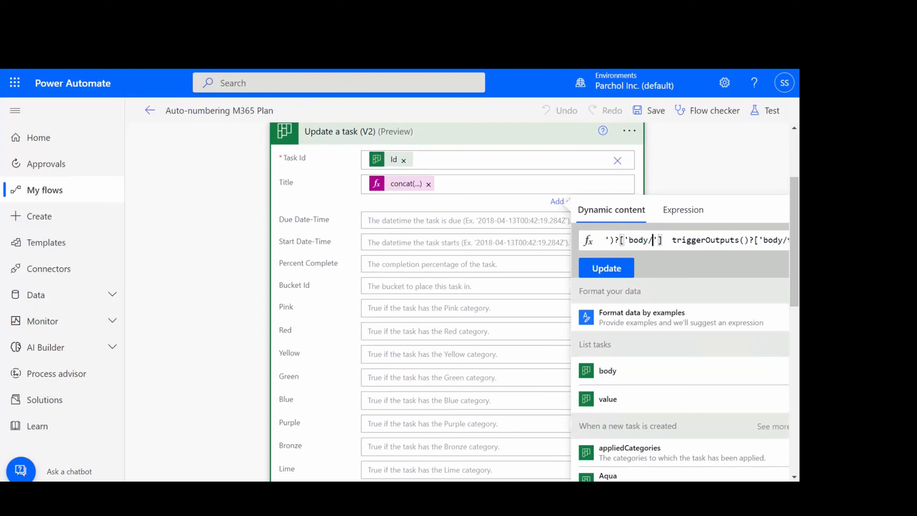
type("@odata.count")
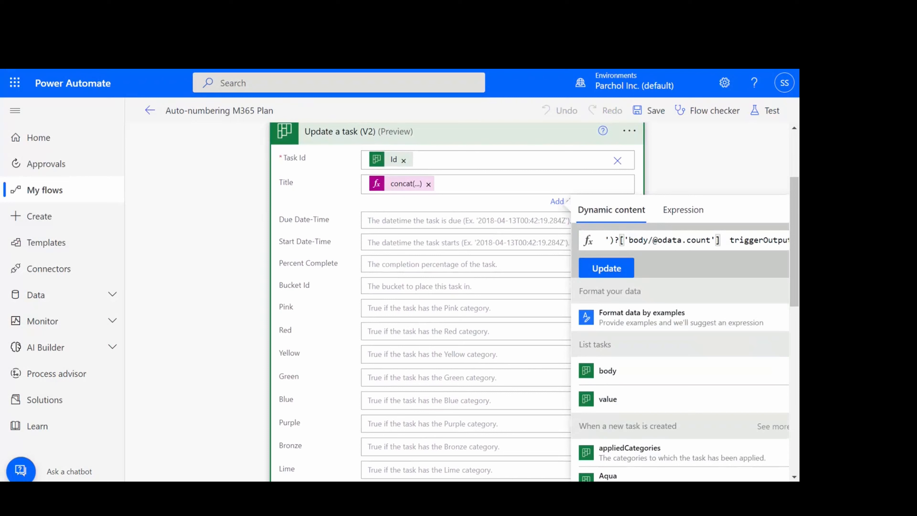
- Add a comma and a ' ' separator between the task count and the trigger's title, and update the Title expression
key("Right")
type(", ")
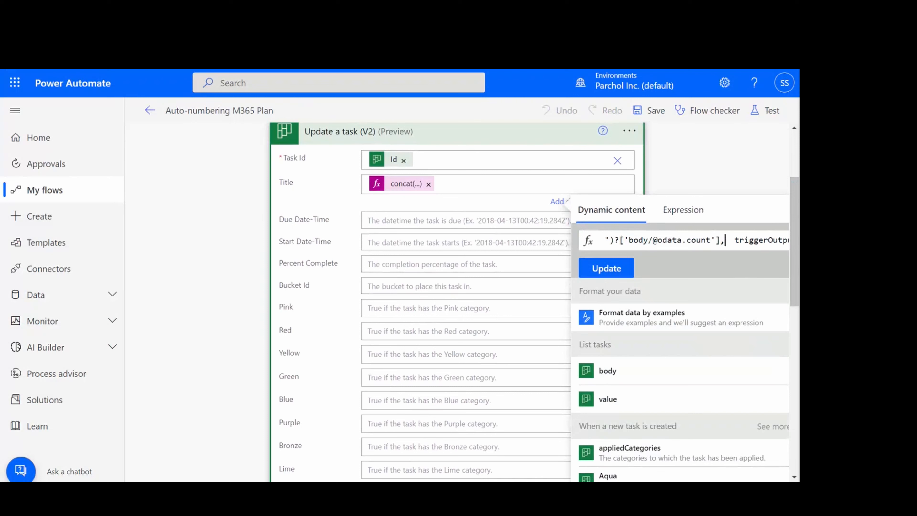
type("' ',")
key("Left")
key("Left")
key("Left")
key("Left")
key("Left")
key("Left")
key("Left")
key("Left")
key("Left")
key("Left")
key("Left")
key("Left")
key("Left")
key("Left")
key("Left")
key("Left")
key("Left")
key("Left")
key("Left")
key("Left")
key("Left")
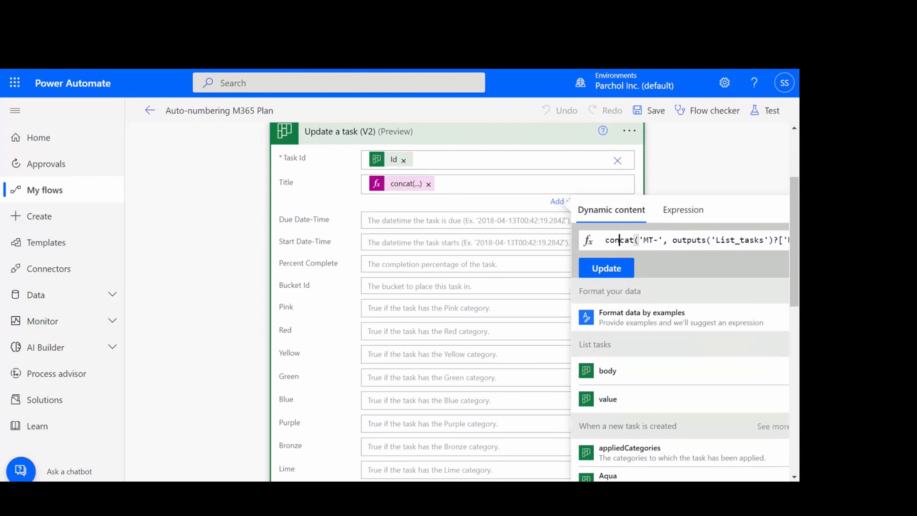
left_click(610, 275)
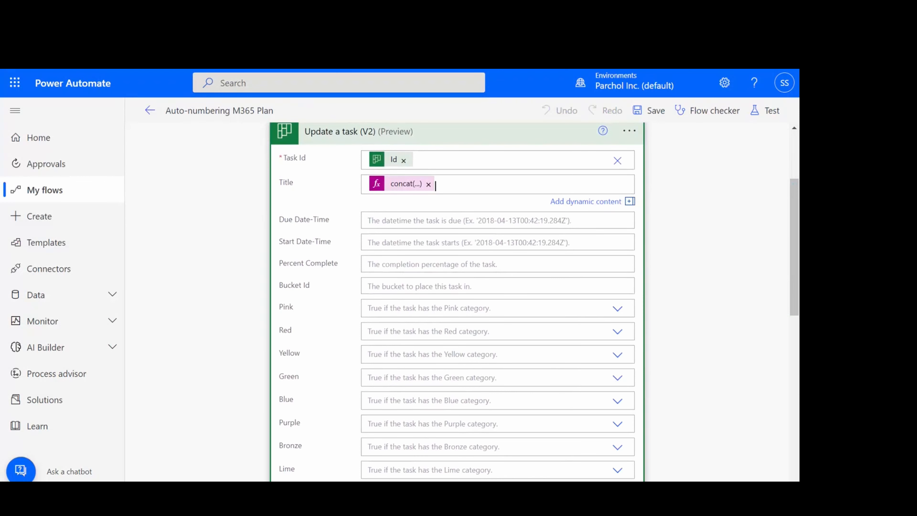
- Save the flow and start a manual test run
left_click(652, 112)
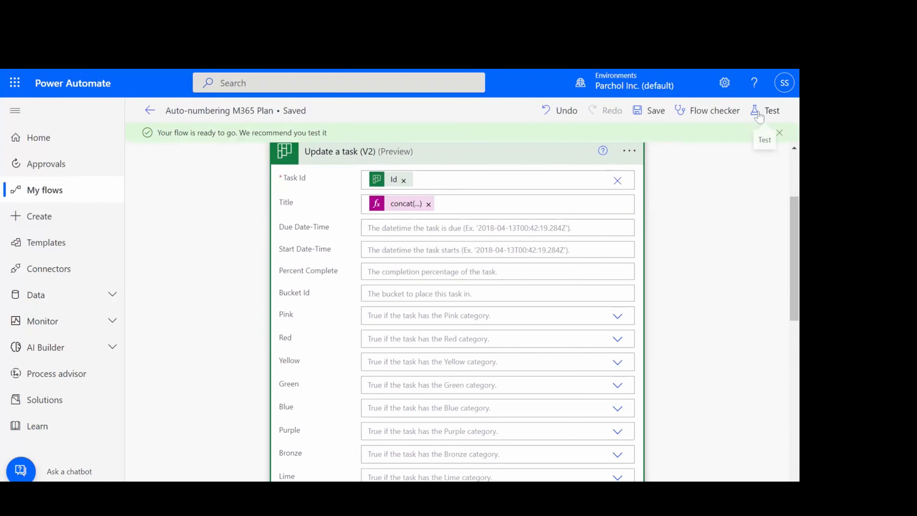
left_click(759, 117)
left_click(603, 140)
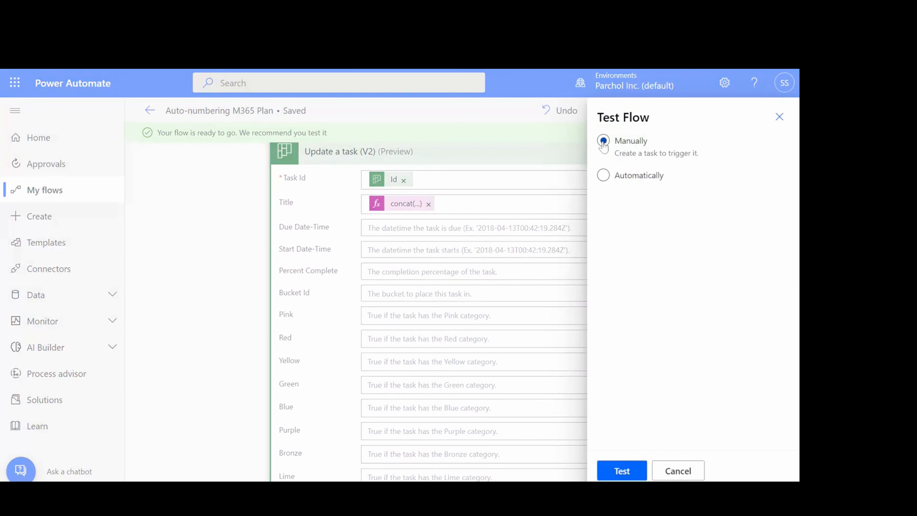
left_click(620, 471)
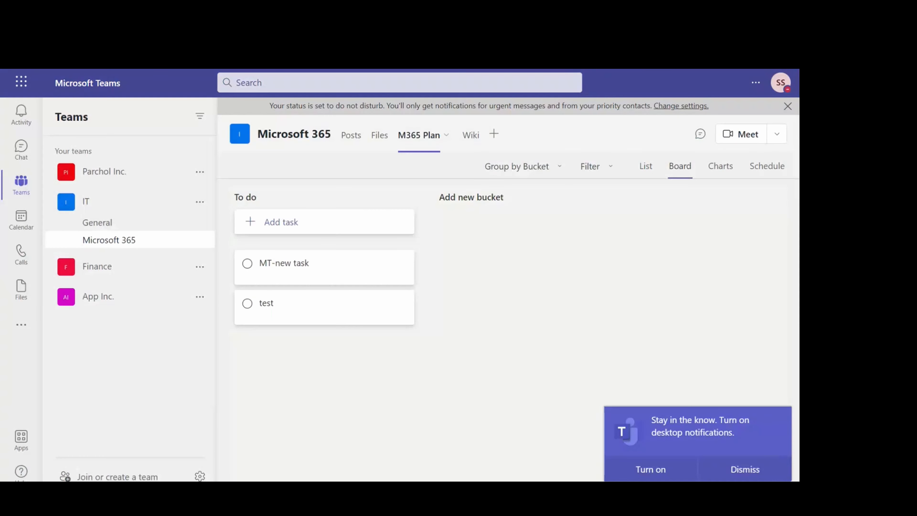
- Switch to Microsoft Teams, add a task named "test again" to the M365 Plan's To do bucket, and check its title in the details
left_click(293, 221)
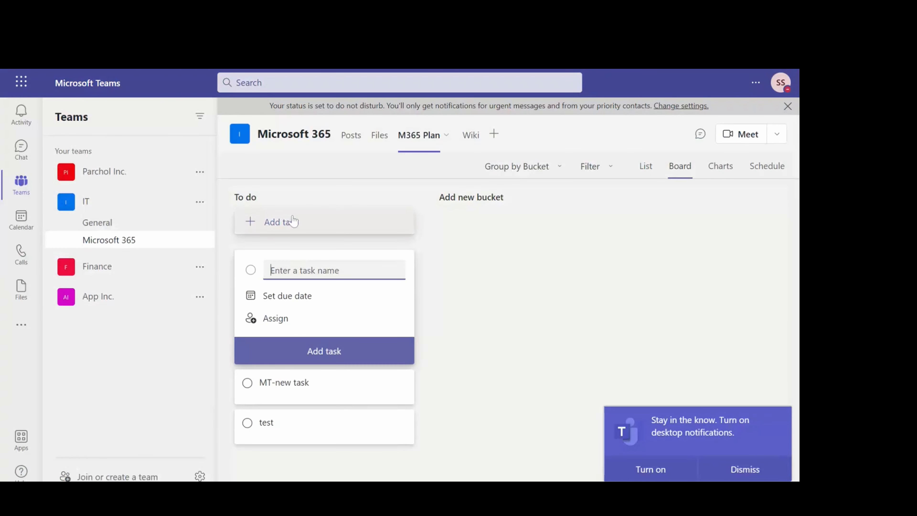
type("ta")
key("BackSpace")
type("est again")
key("Return")
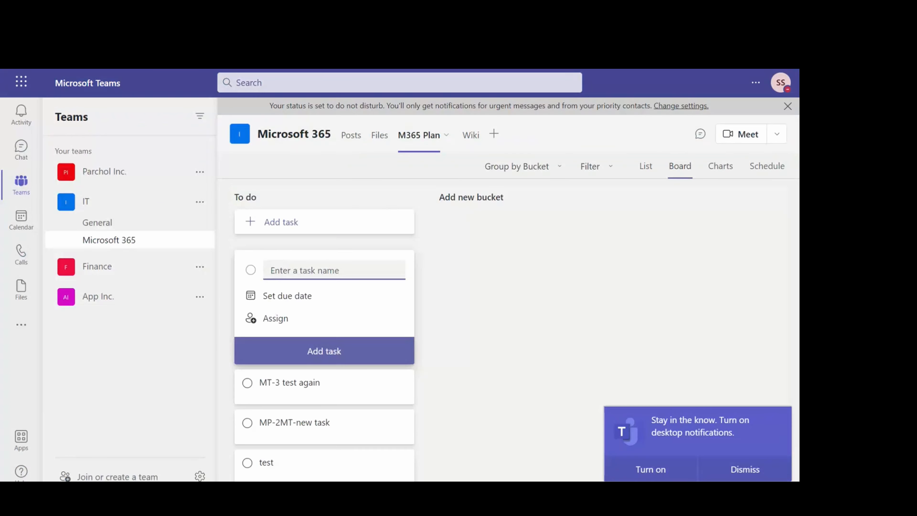
left_click(300, 387)
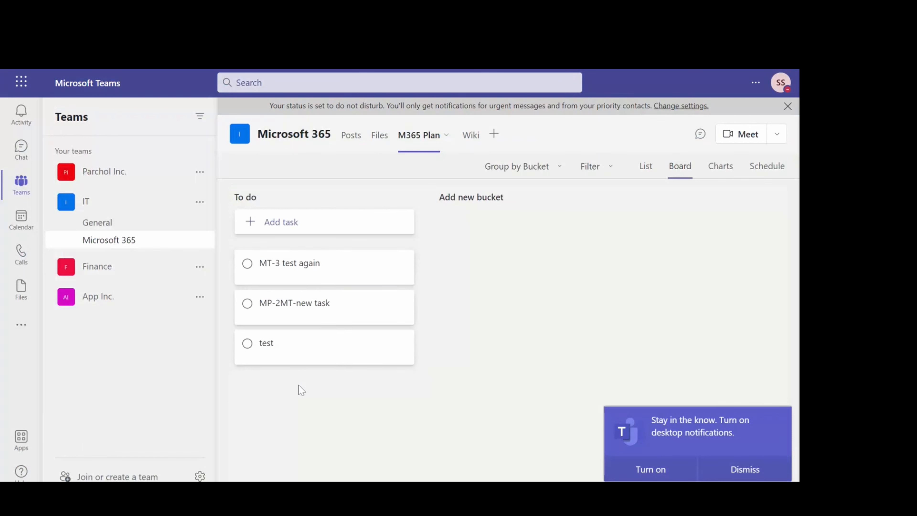
left_click(281, 267)
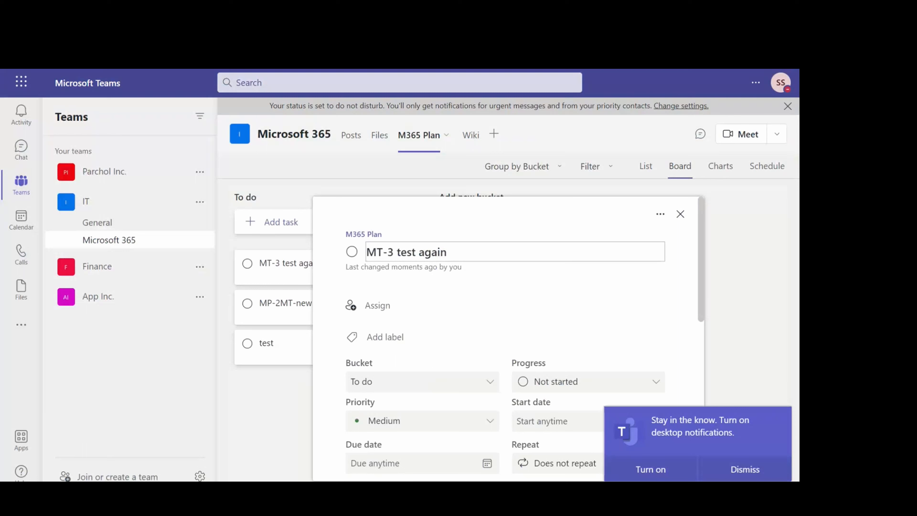
left_click(681, 214)
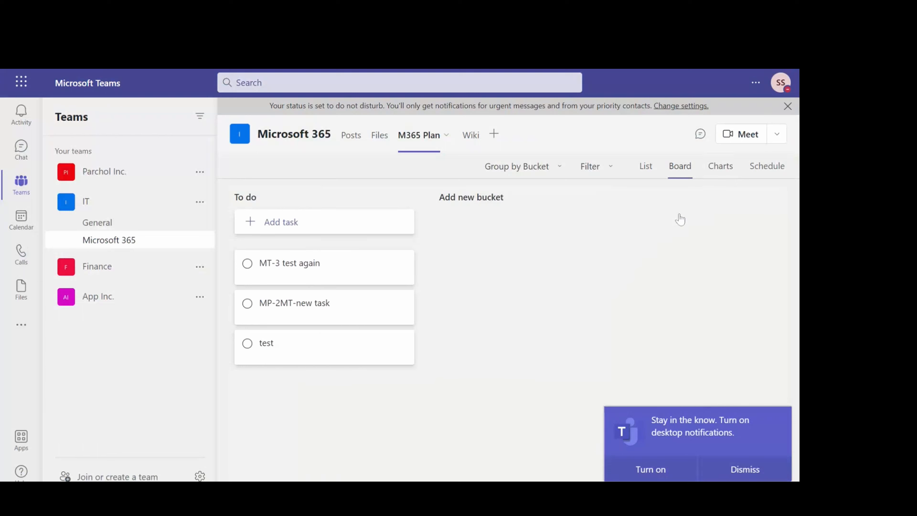
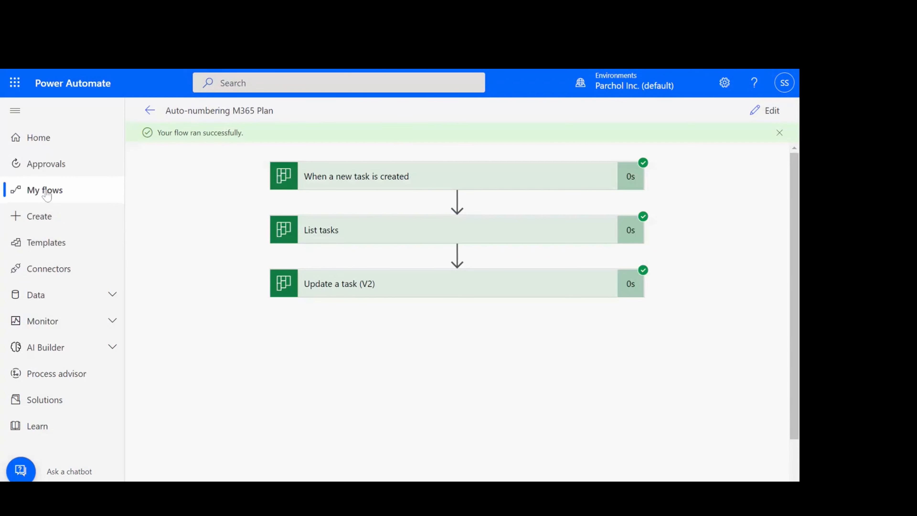
- In Power Automate, open the "When a new task is created -> List tasks" flow for editing and examine the Title expression of Update a task
left_click(46, 194)
left_click(293, 293)
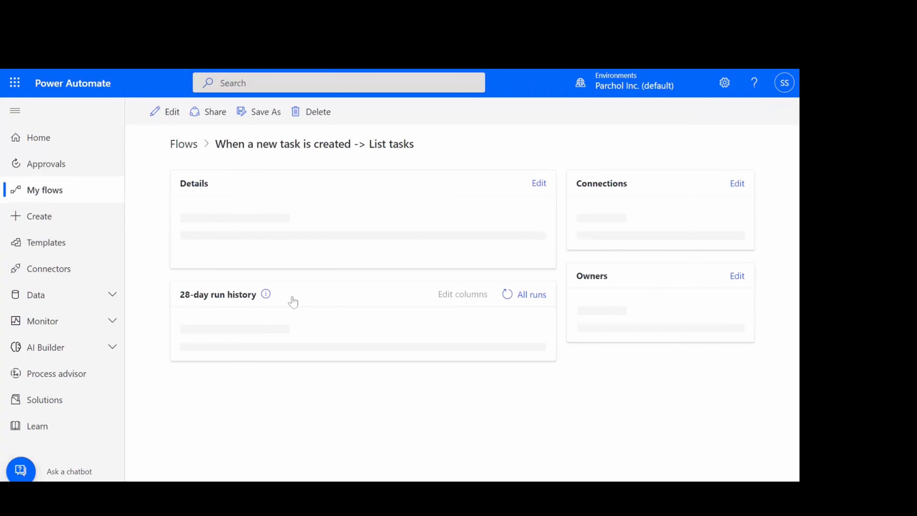
left_click(168, 111)
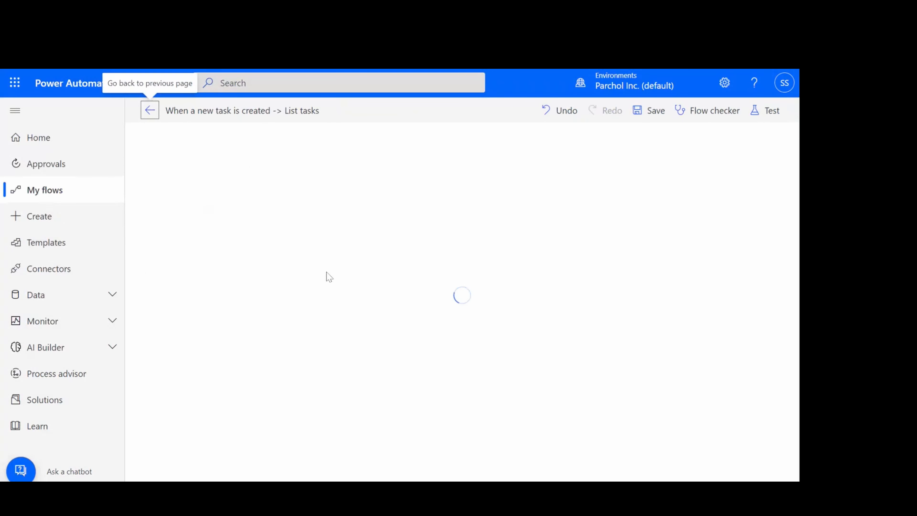
left_click(338, 258)
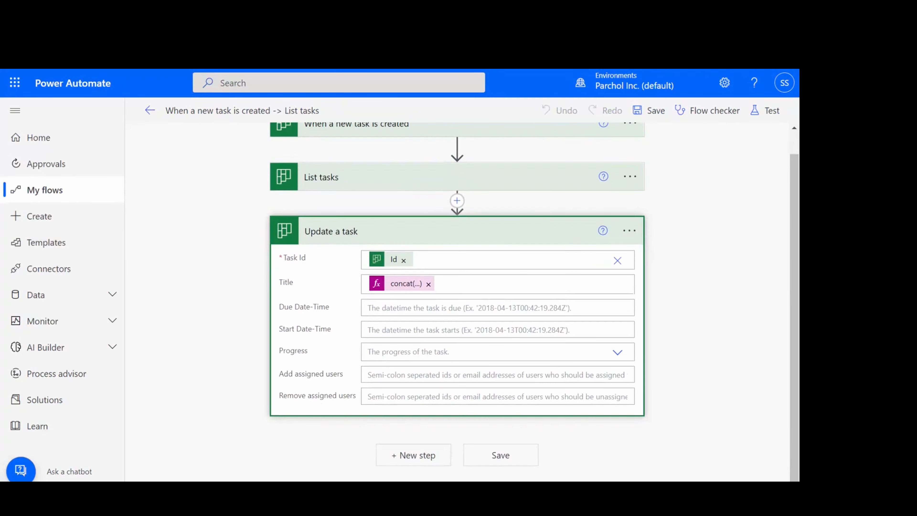
left_click(405, 284)
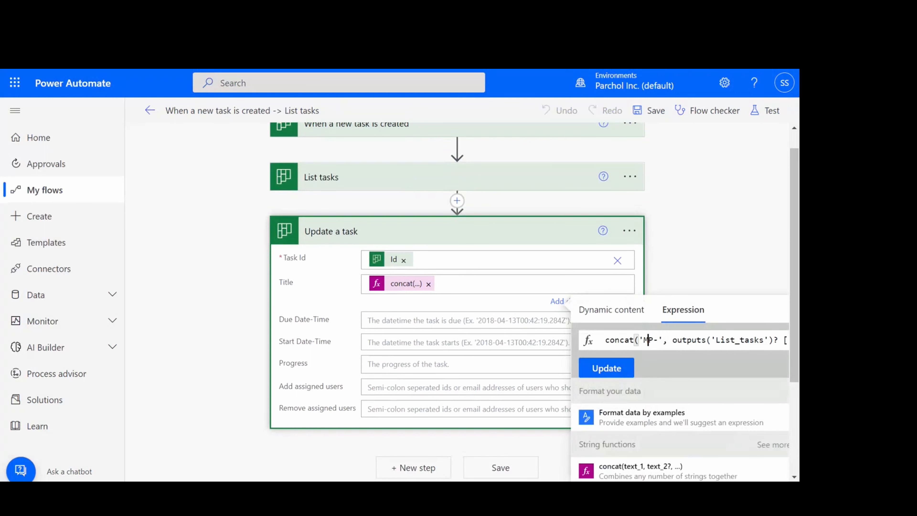
left_click(656, 256)
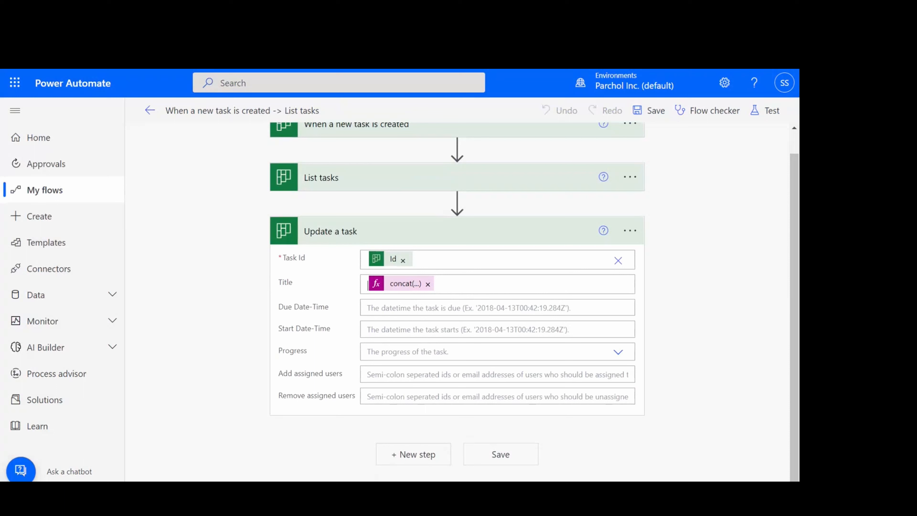
- Leave the editor and delete the "When a new task is created -> List tasks" flow
left_click(150, 111)
left_click(307, 112)
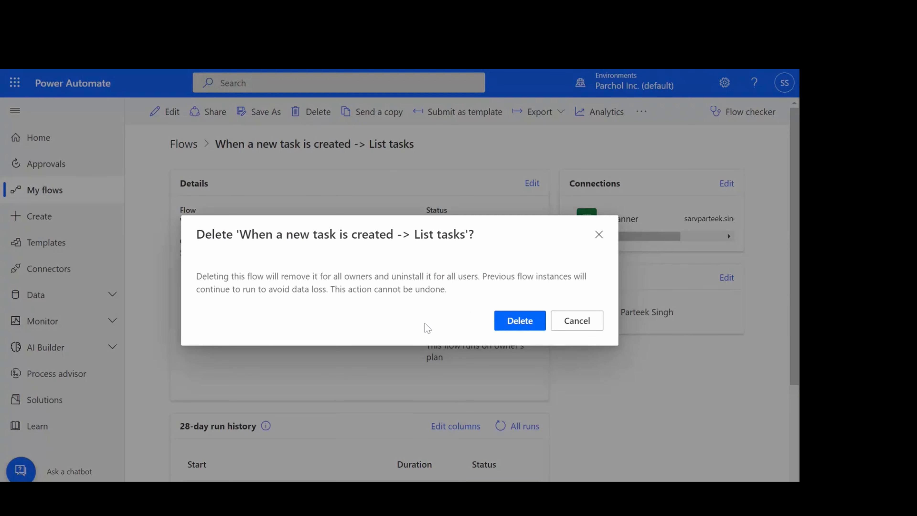
left_click(521, 322)
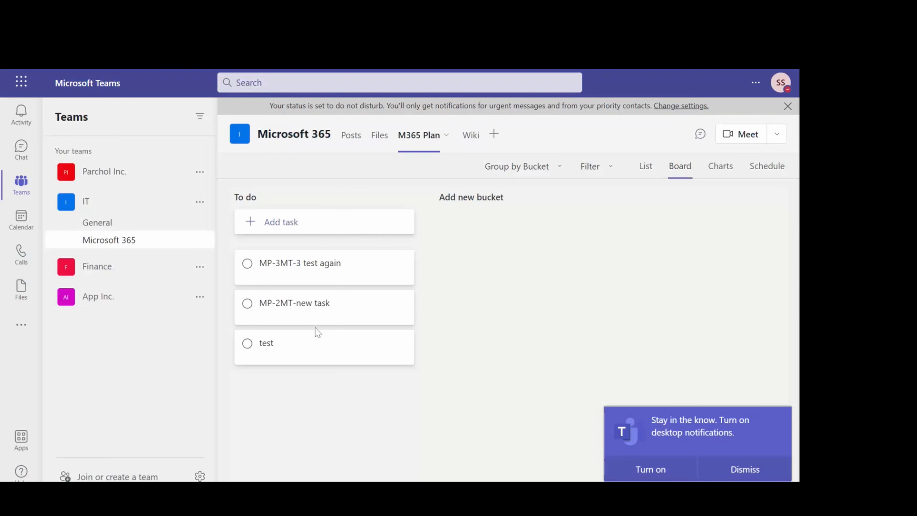
- Remove the MP-2 prefix from the "MP-2MT-new task" title so the task is named "MT-new task"
left_click(282, 311)
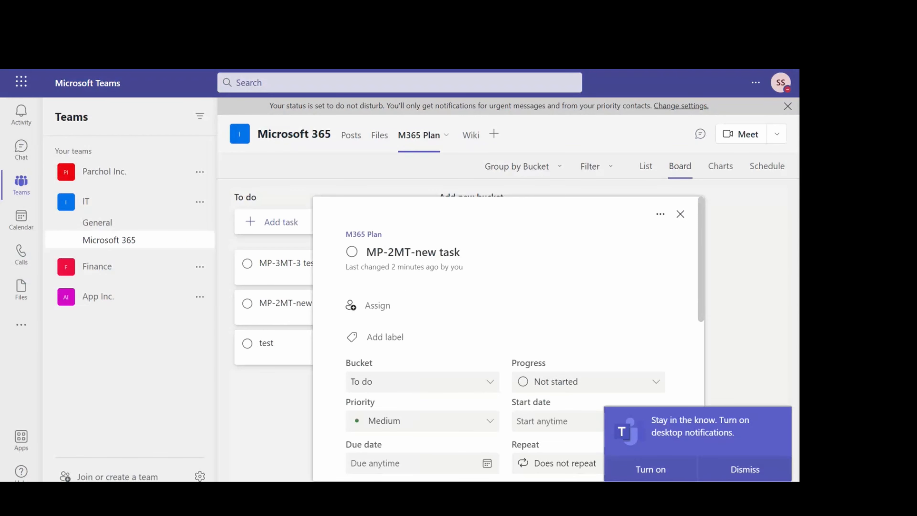
left_click_drag(394, 252, 362, 254)
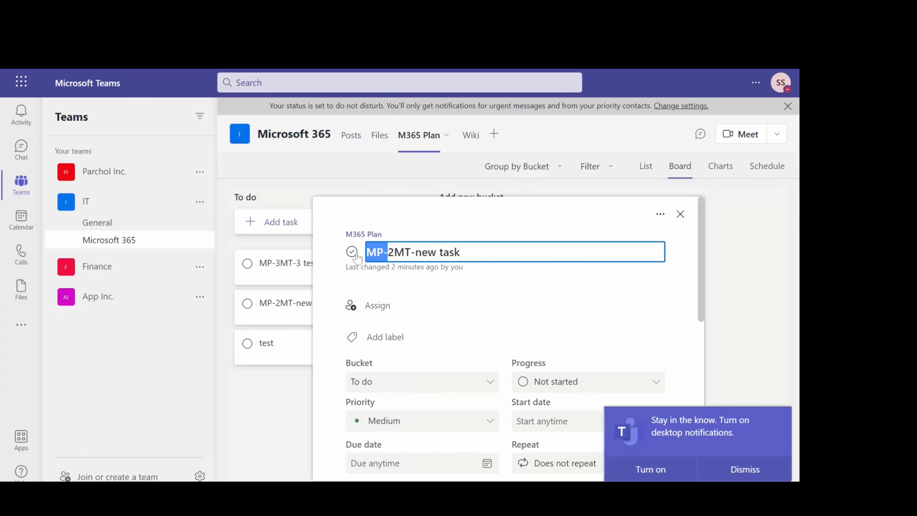
key("BackSpace")
left_click(290, 270)
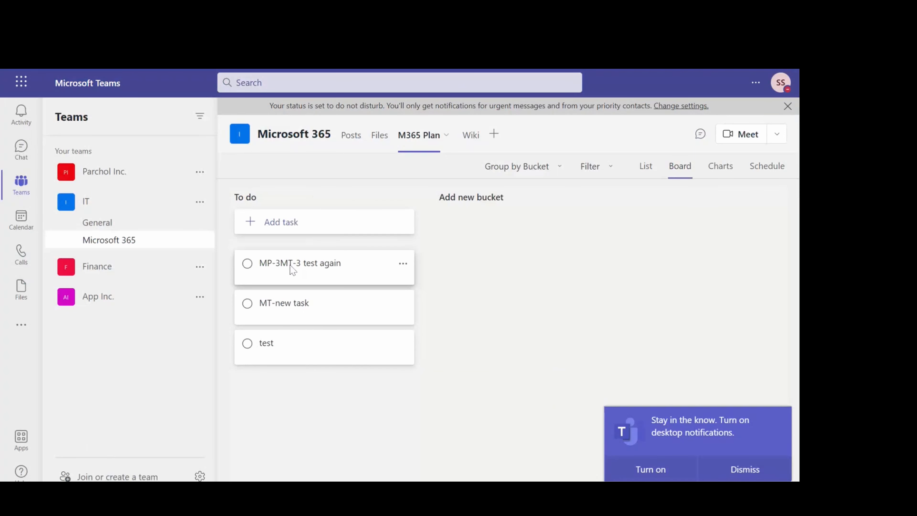
- Remove the MP-3 prefix from the newest task's title so it is named "MT-3 test again"
left_click(291, 271)
left_click(393, 252)
left_click_drag(394, 252, 365, 253)
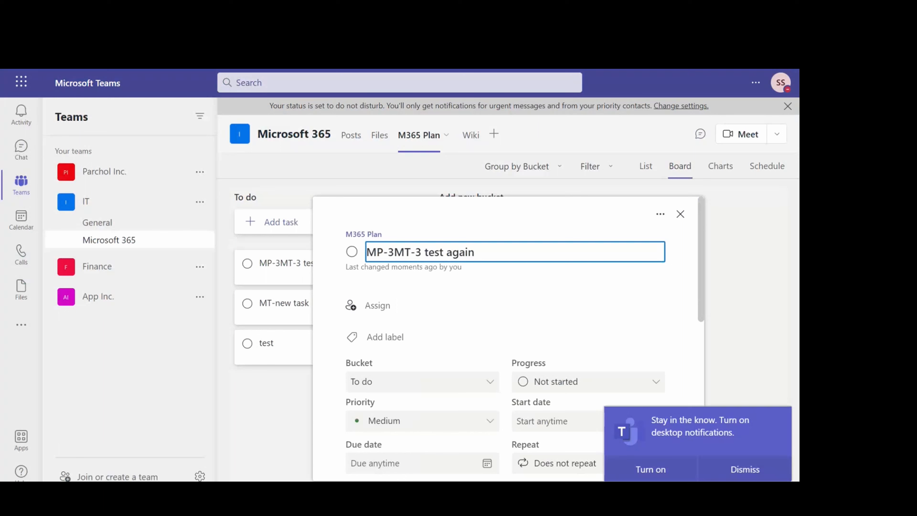
key("BackSpace")
left_click(755, 277)
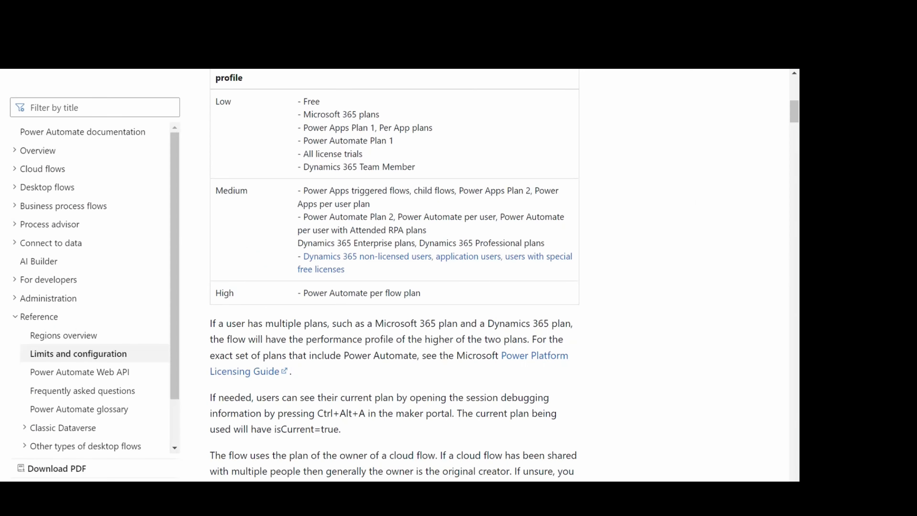
- In the Microsoft Learn article on limits for automated, scheduled, and instant flows, examine the duration limits down to the minimum recurrence interval
scroll(397, 274, "up", 10)
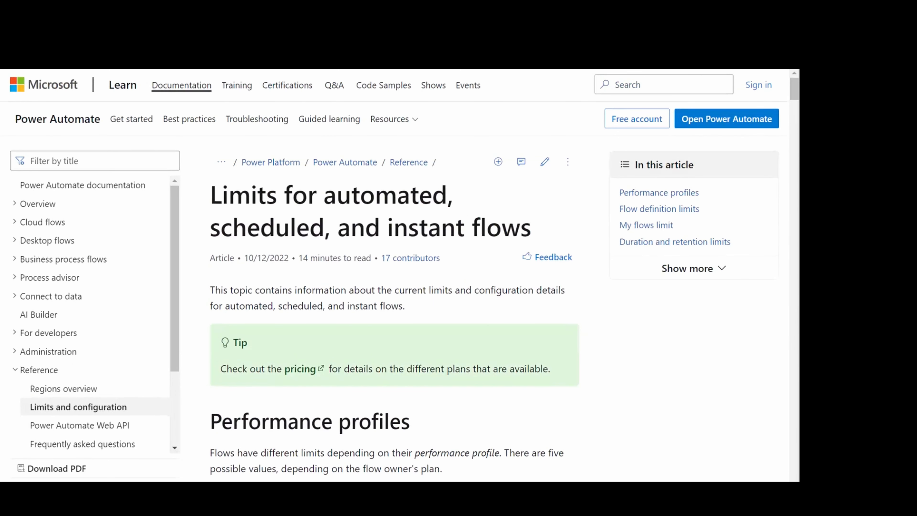
scroll(437, 229, "down", 10)
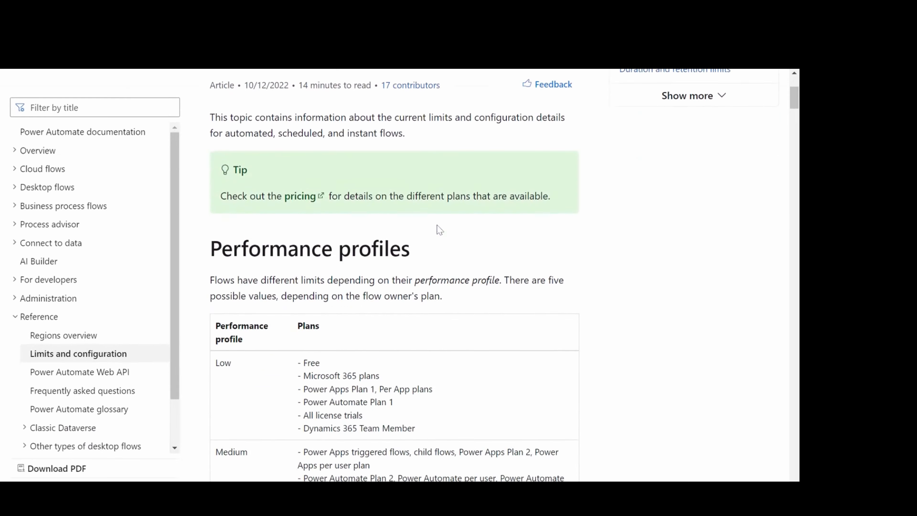
scroll(439, 229, "down", 8)
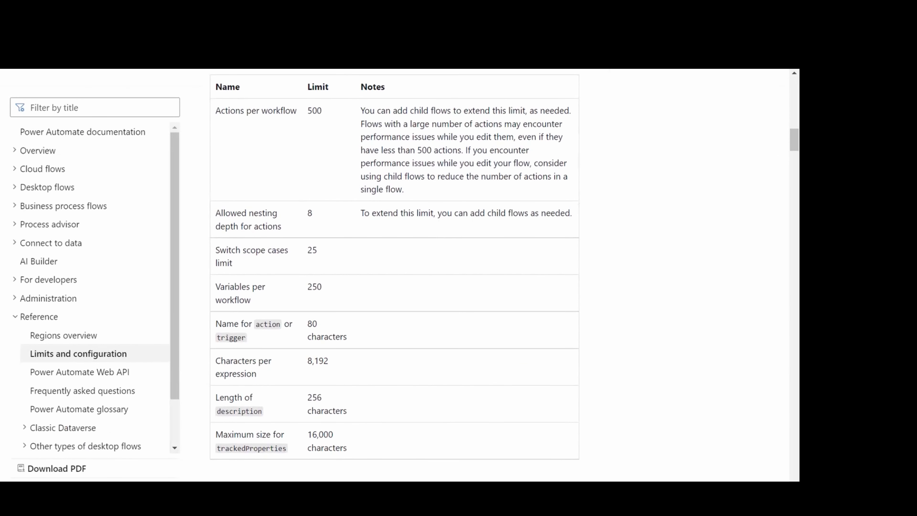
scroll(395, 278, "down", 15)
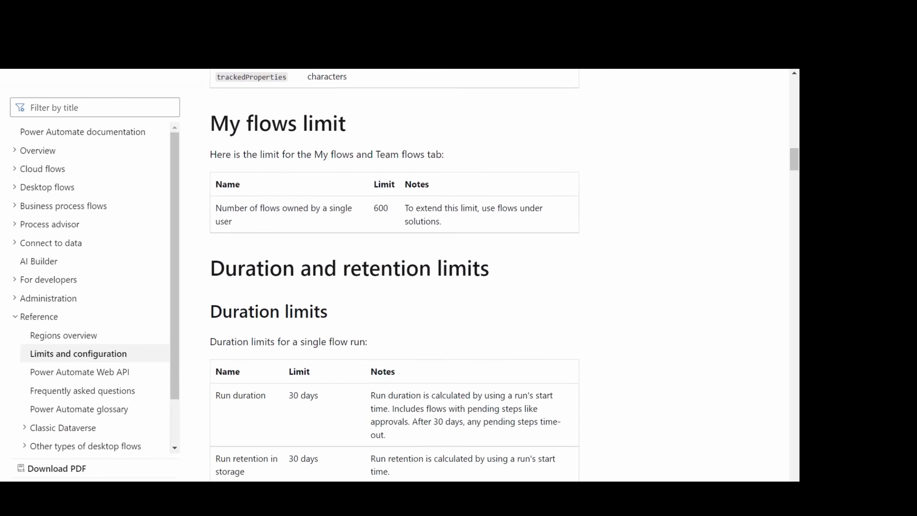
left_click_drag(291, 253, 242, 280)
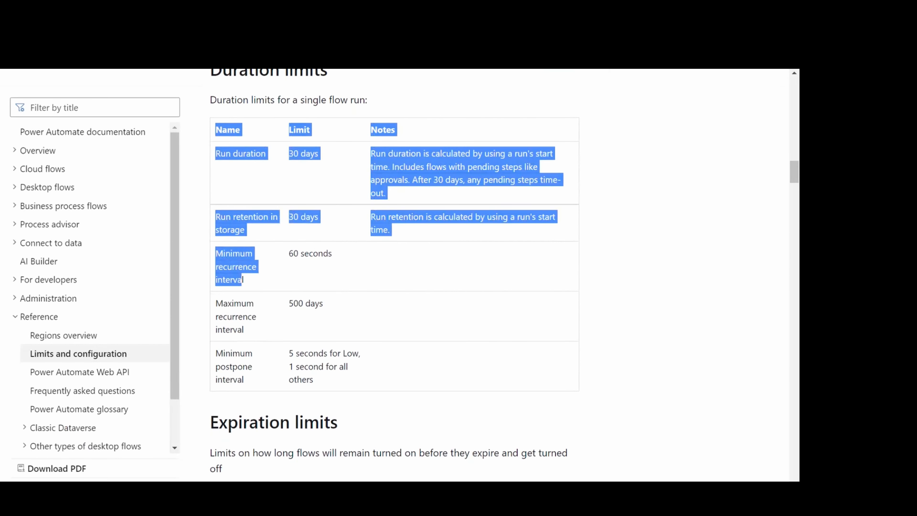
left_click(289, 277)
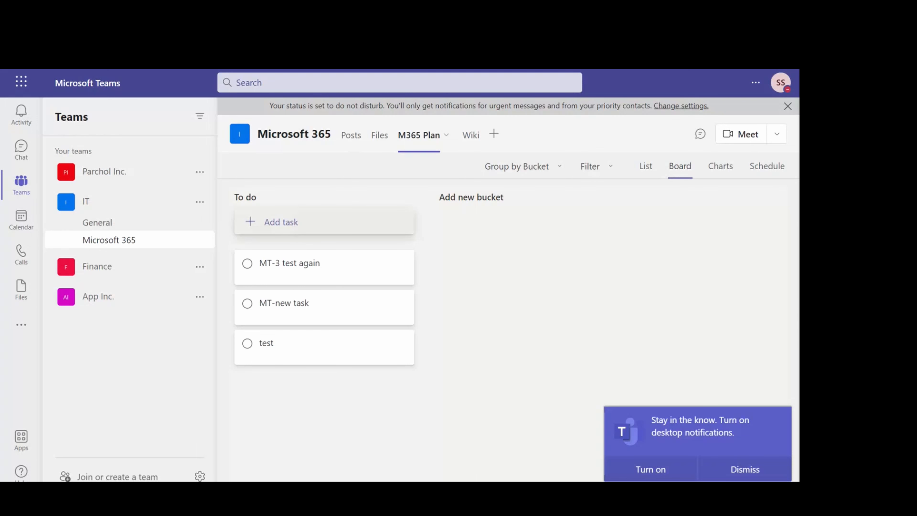
- In Microsoft Teams, add two tasks named "test 1" and "test 2" to the M365 Plan's To do bucket
left_click(297, 221)
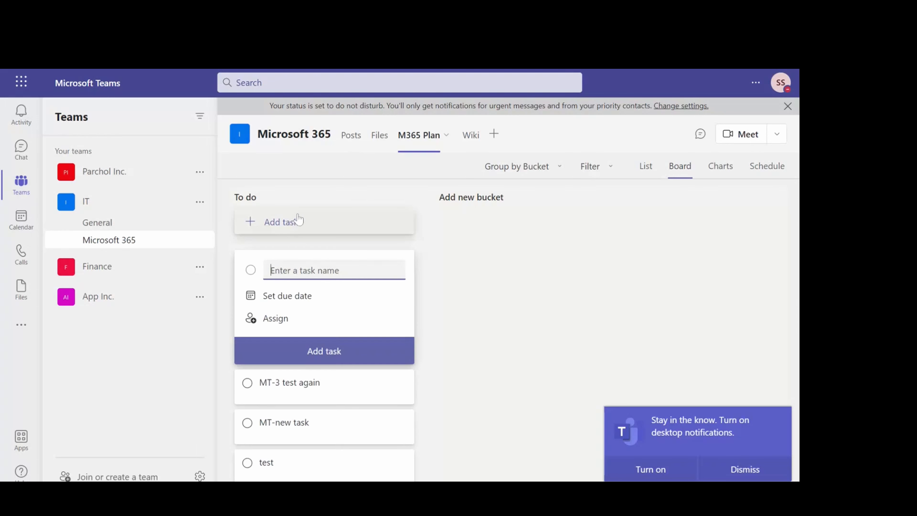
type("test 1")
key("Return")
type("test 2")
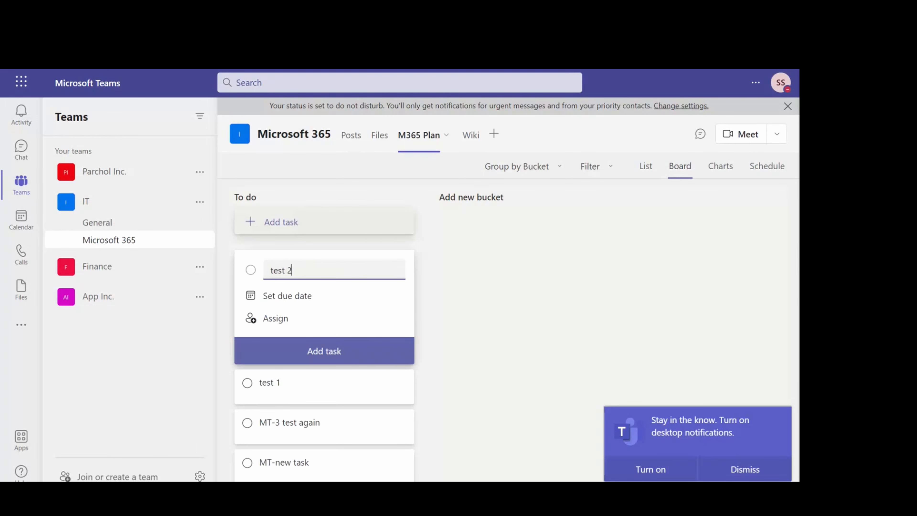
key("Return")
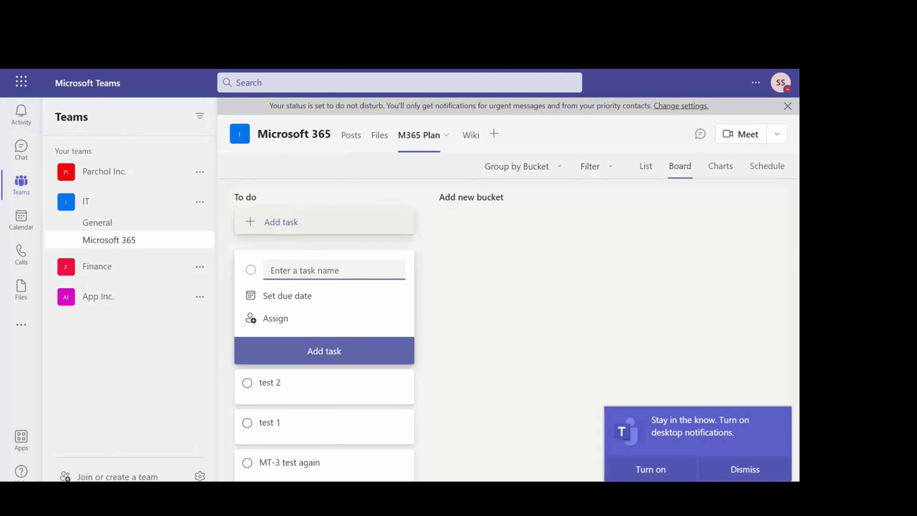
left_click(593, 308)
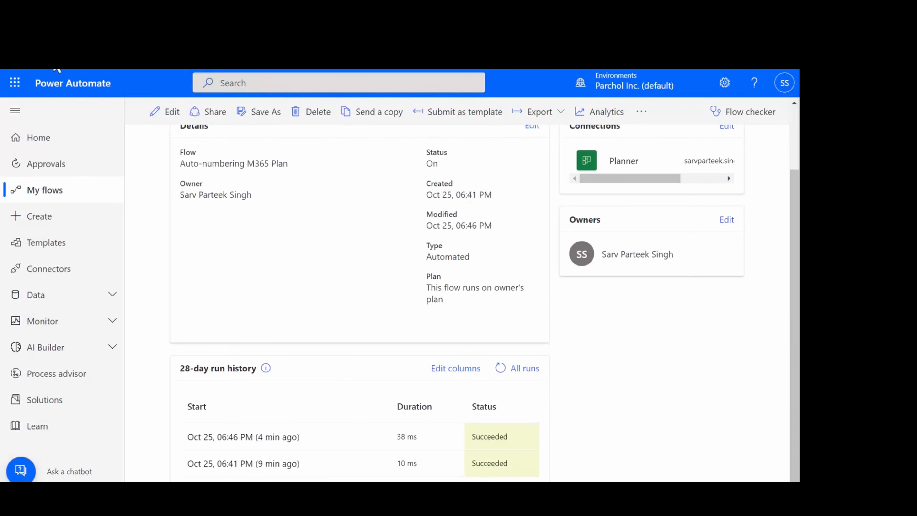
- In Power Automate, reload the Auto-numbering M365 Plan flow's page and check its run history
left_click(53, 62)
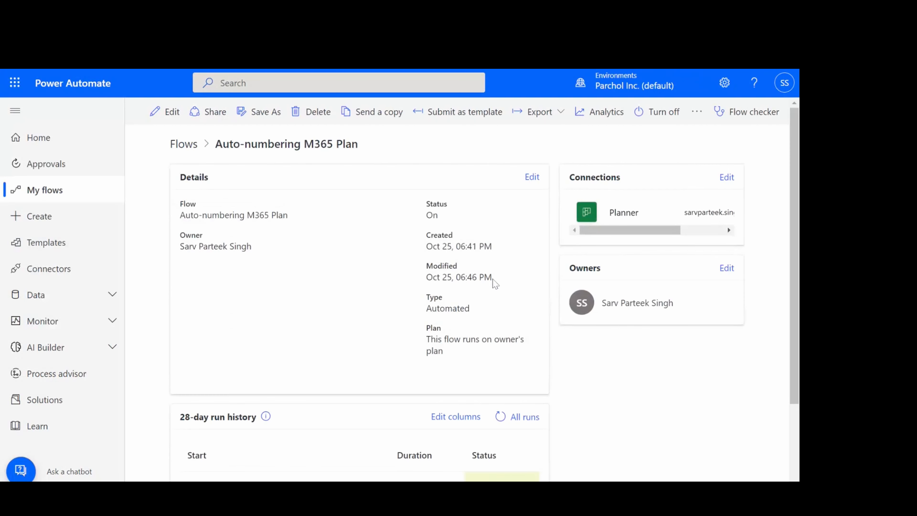
scroll(495, 283, "down", 3)
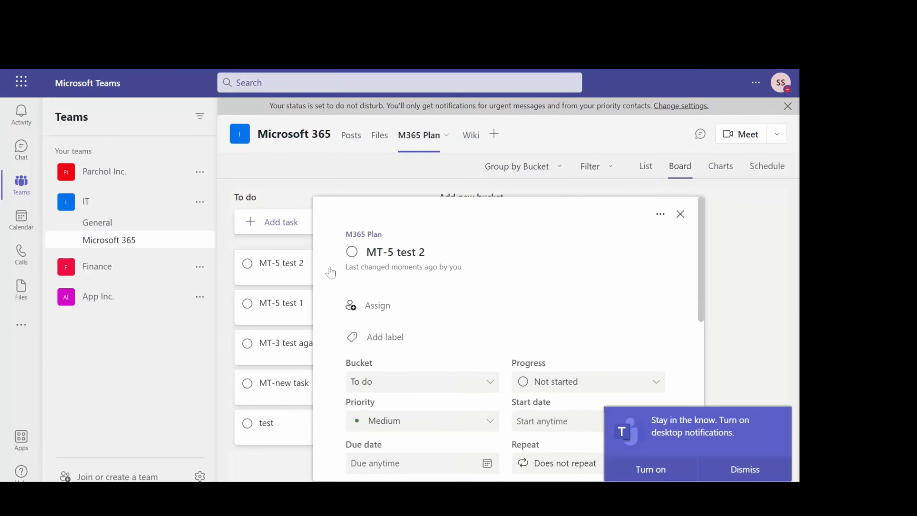
- In Microsoft Teams, review the details of the "test 2" task down to its comments and dismiss the desktop notifications prompt
scroll(400, 274, "down", 10)
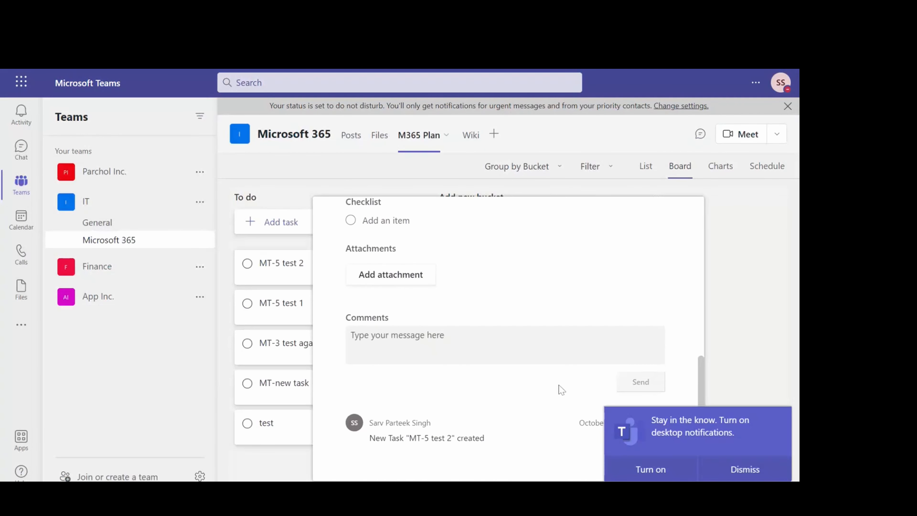
left_click(734, 465)
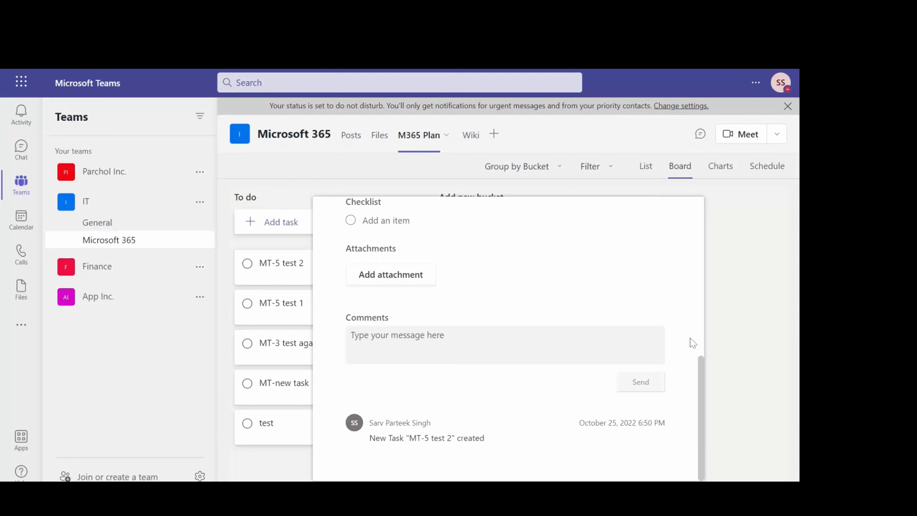
key("Escape")
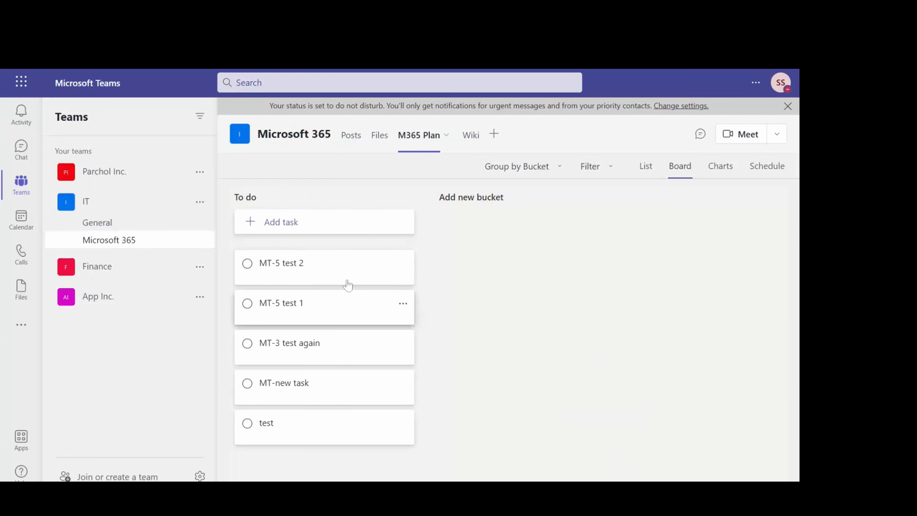
left_click(403, 268)
left_click(423, 326)
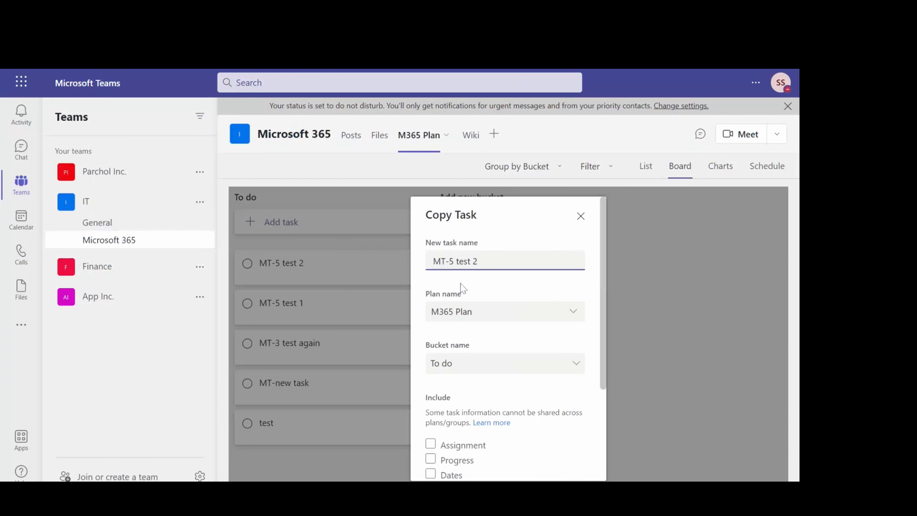
left_click(646, 320)
- Rename the "MT-5 test 2" task as "MT-5 create a brief overview for project 1"
left_click(364, 268)
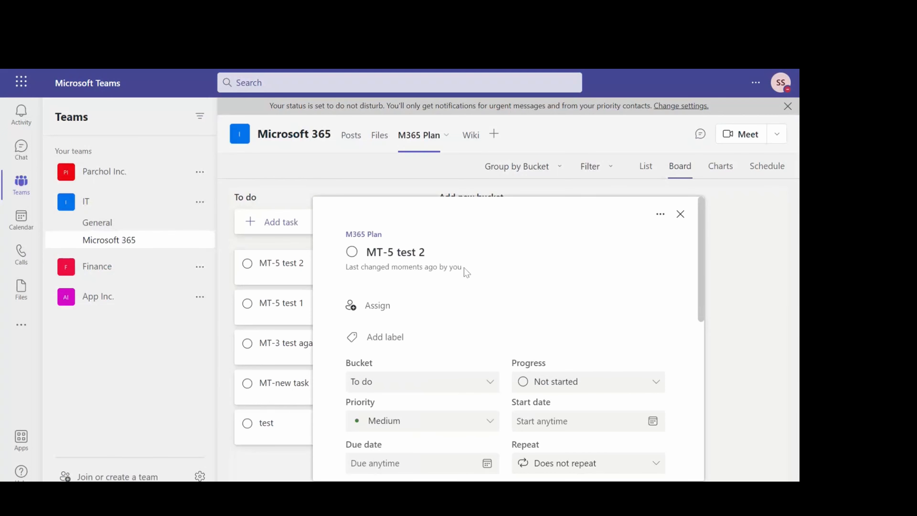
left_click(463, 252)
key("BackSpace")
key("BackSpace")
key("BackSpace")
key("BackSpace")
key("BackSpace")
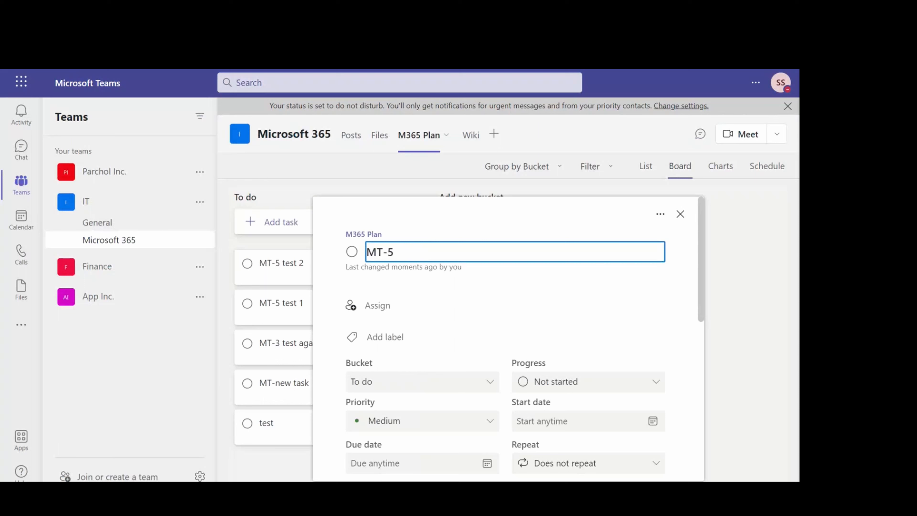
type("create a brief ov")
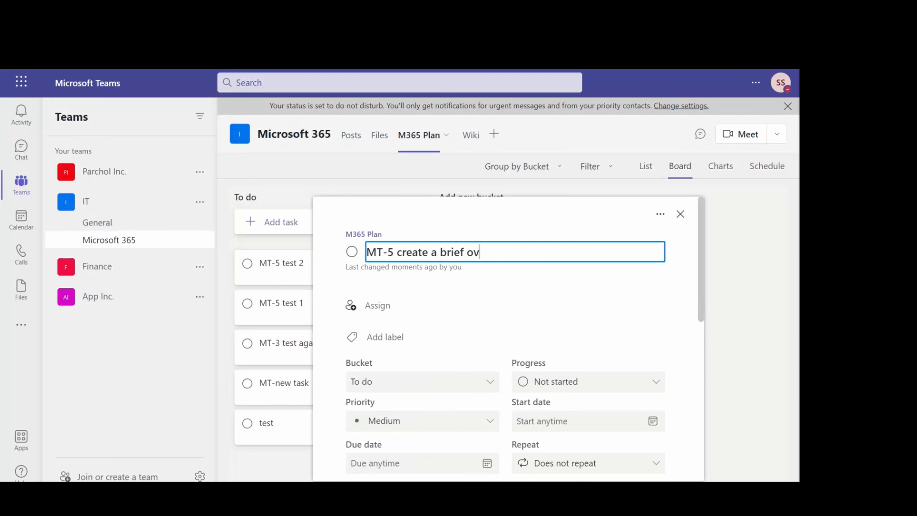
type("erview for project 1")
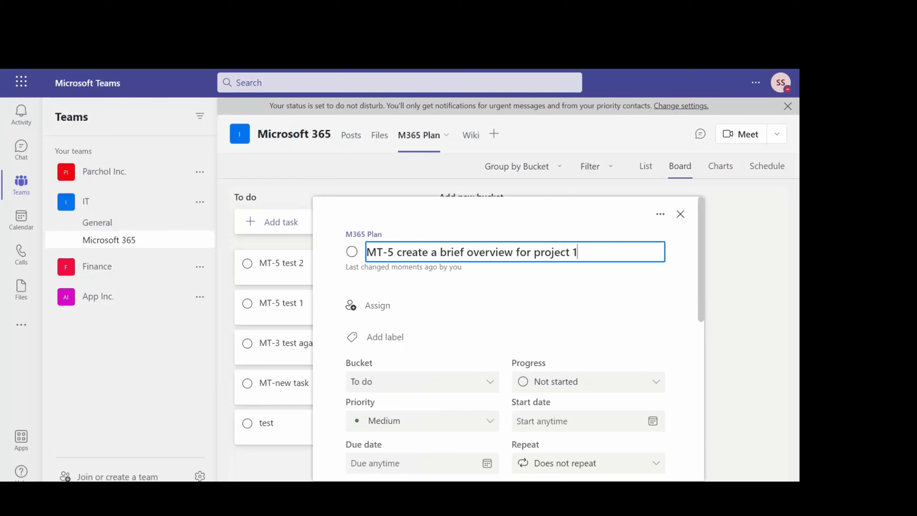
left_click(752, 297)
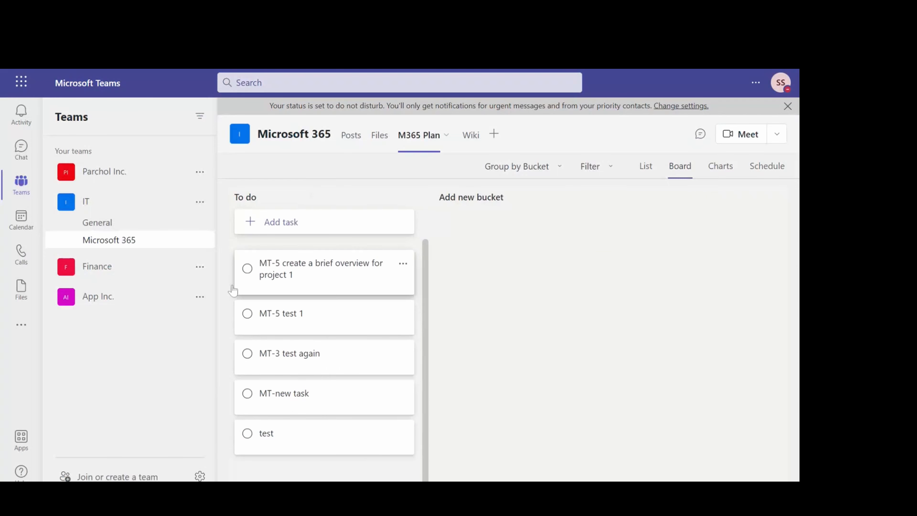
- Review the detail fields of the "MT-5 create a brief overview for project 1" task down to its notes
left_click(344, 272)
scroll(442, 368, "down", 5)
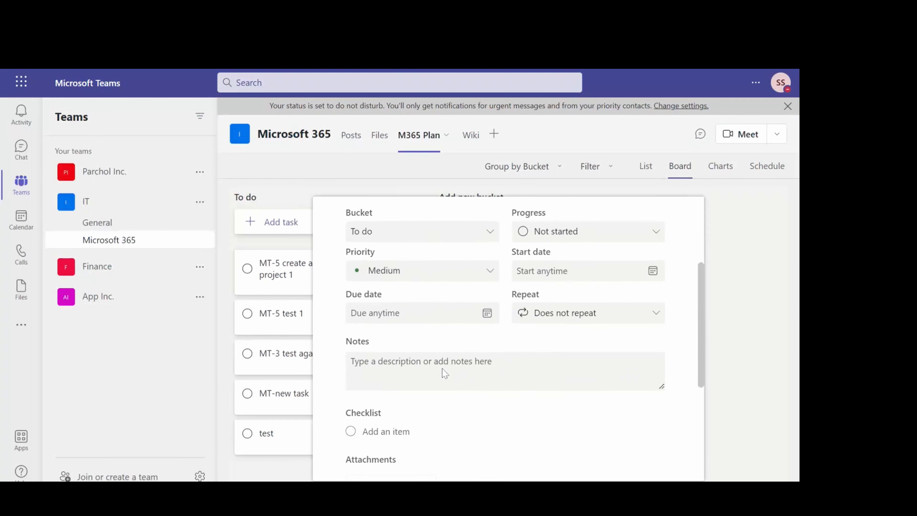
left_click(458, 341)
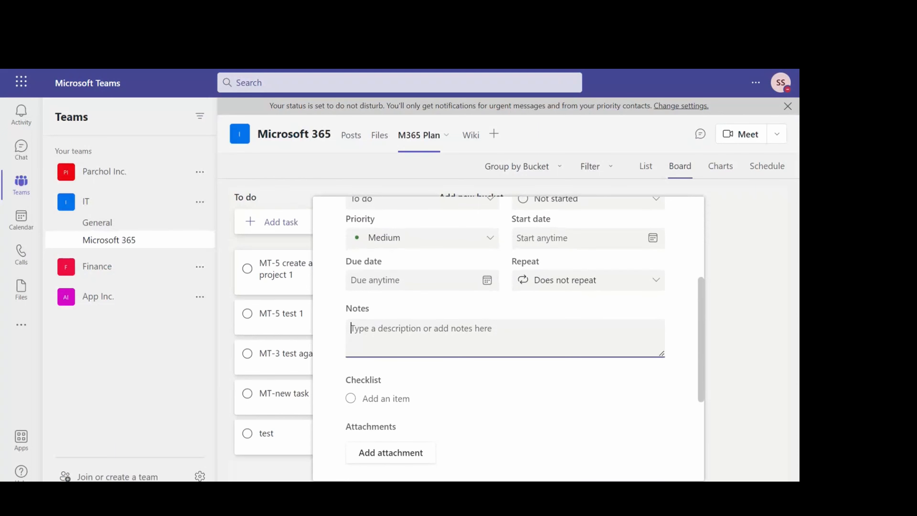
left_click(719, 316)
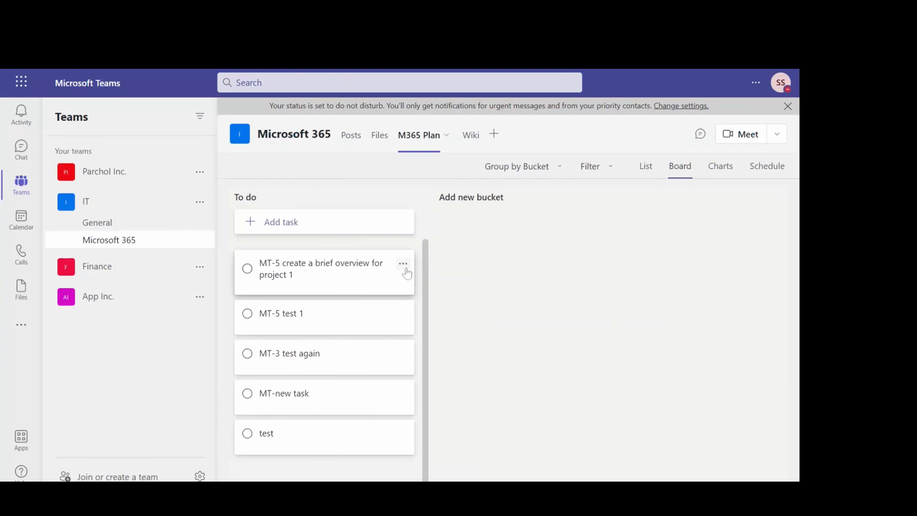
- Start a copy of the "MT-5 create a brief overview for project 1" task and change its new name's prefix to MT-6
left_click(403, 263)
left_click(432, 329)
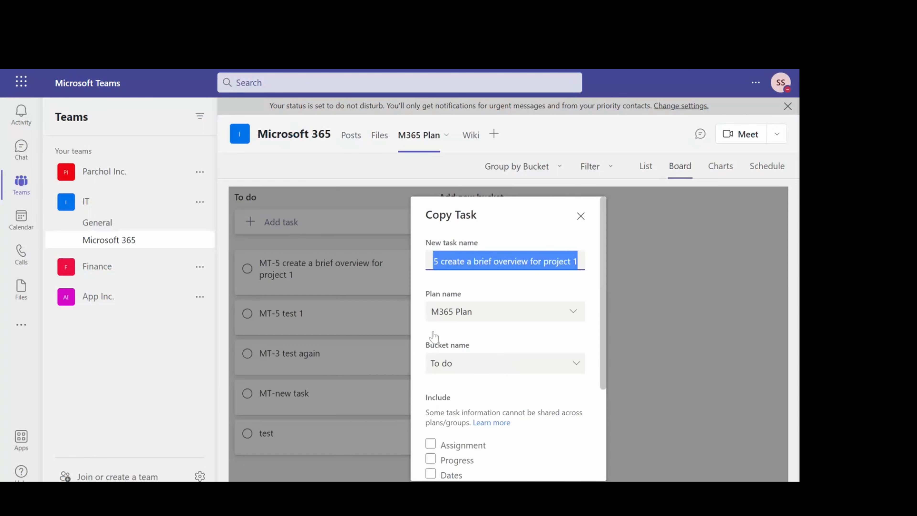
left_click(472, 261)
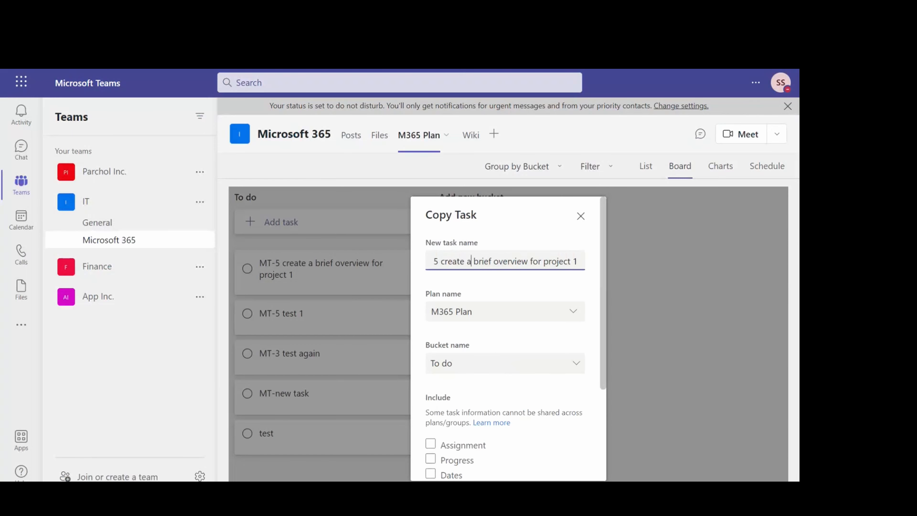
key("Home")
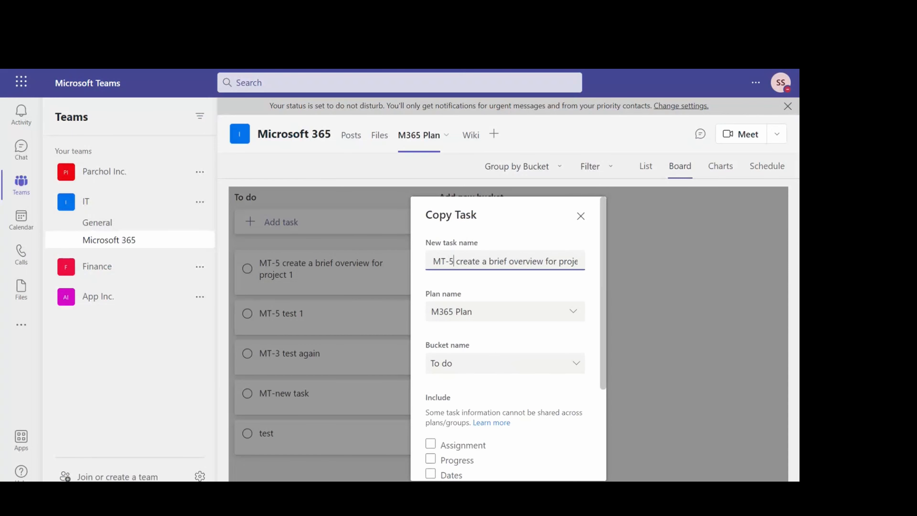
key("BackSpace")
type("6")
- Include the assignment and dates in the copy and create the copied task in the To do bucket
scroll(431, 317, "down", 4)
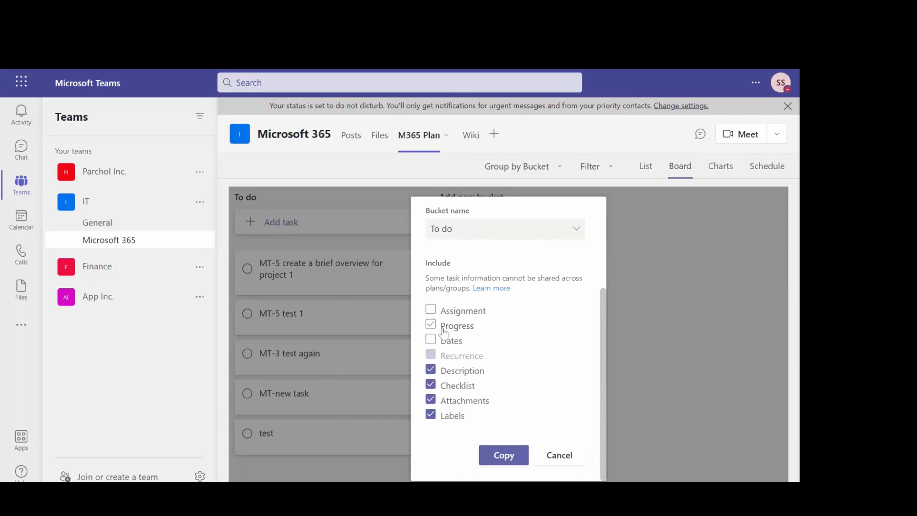
left_click(433, 315)
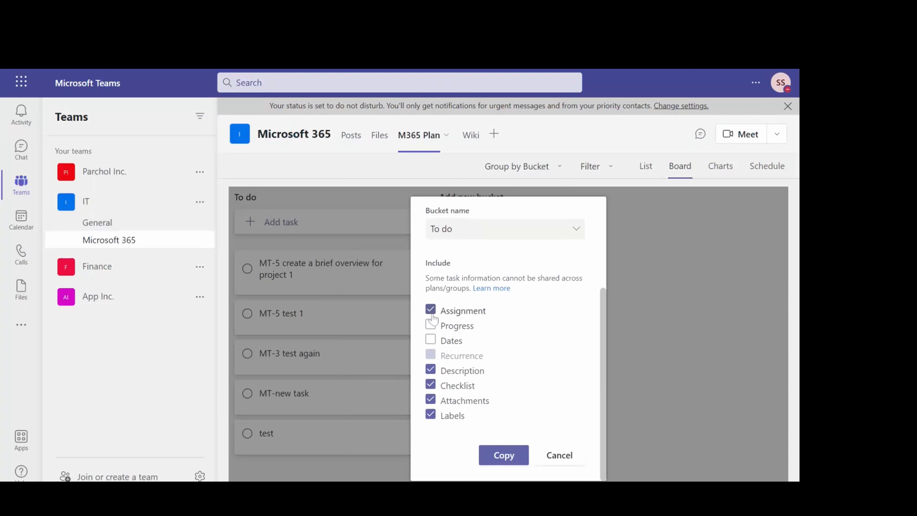
left_click(433, 342)
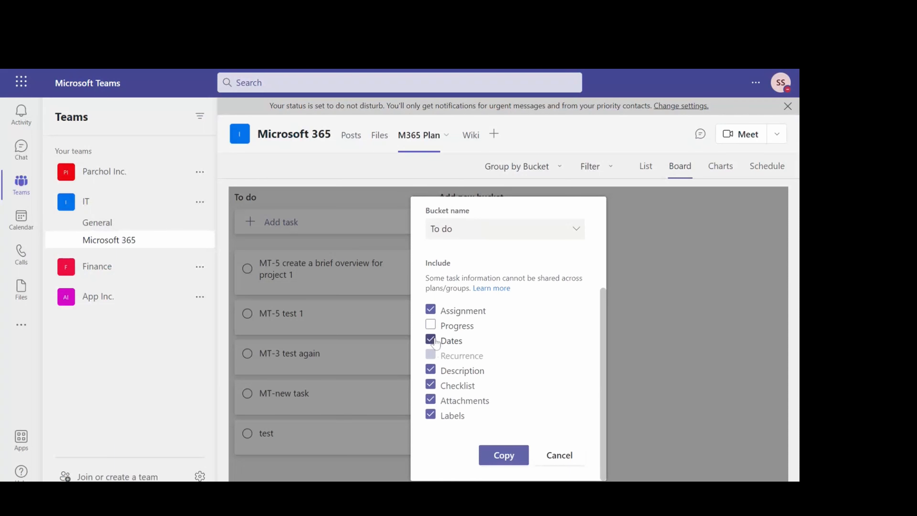
left_click(494, 456)
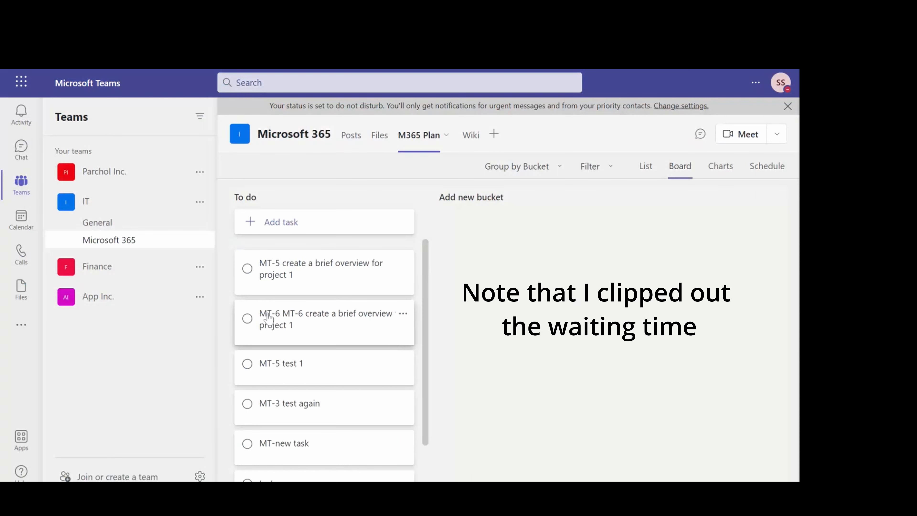
- Review the copied MT-6 task's details down to its comments, and check the Auto-numbering M365 Plan flow's runs in Power Automate
left_click(283, 322)
scroll(510, 404, "down", 5)
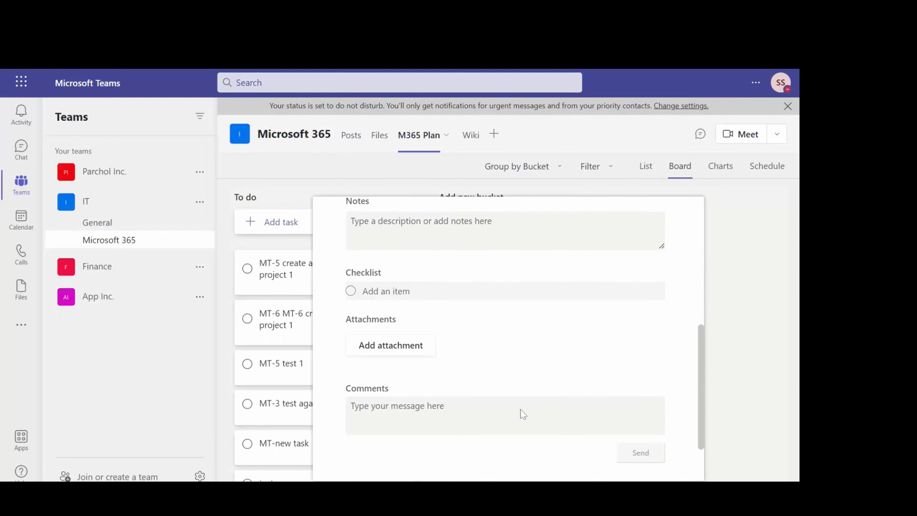
scroll(524, 413, "down", 2)
left_click(742, 408)
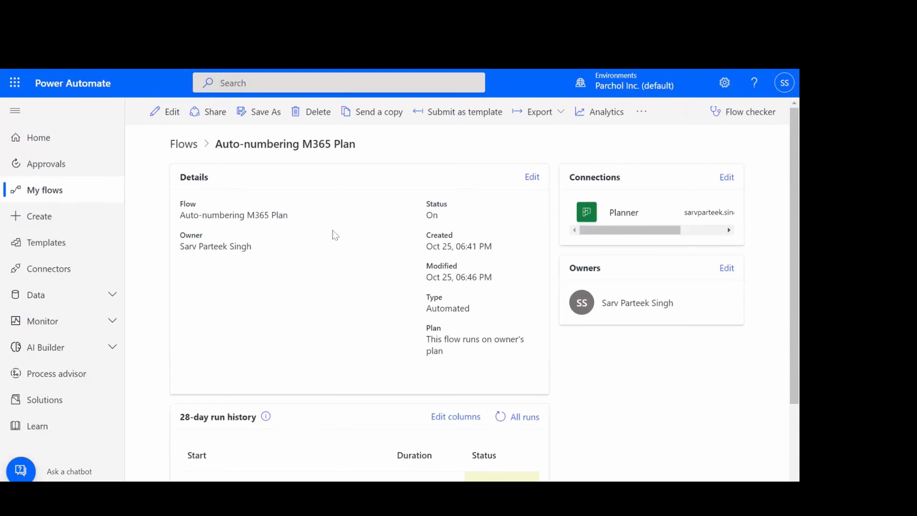
left_click(514, 419)
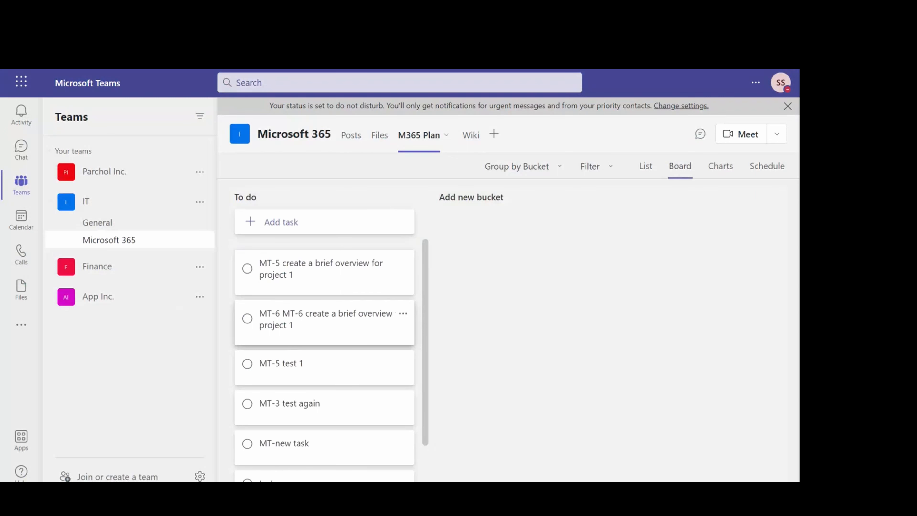
- In Microsoft Teams, open the "MT-6 MT-6 create a brief overview for project 1" task, inspect its title and close it
left_click(304, 315)
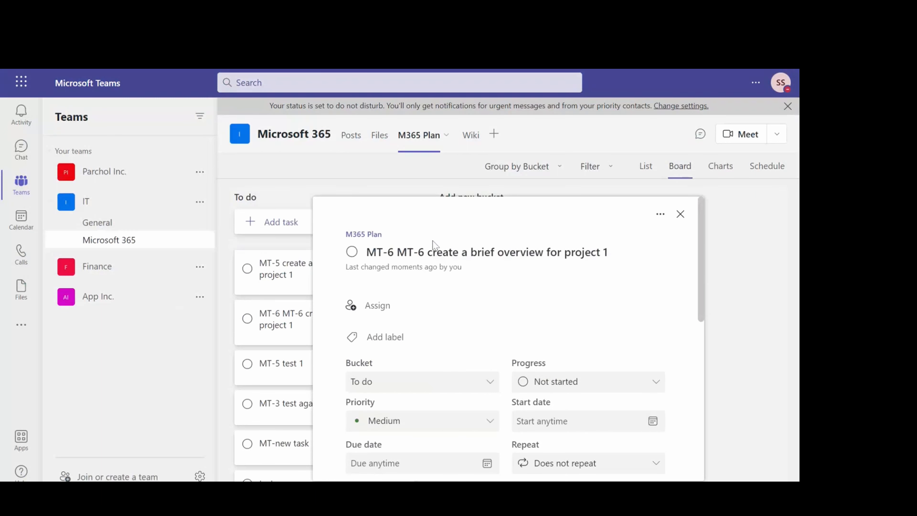
left_click(433, 252)
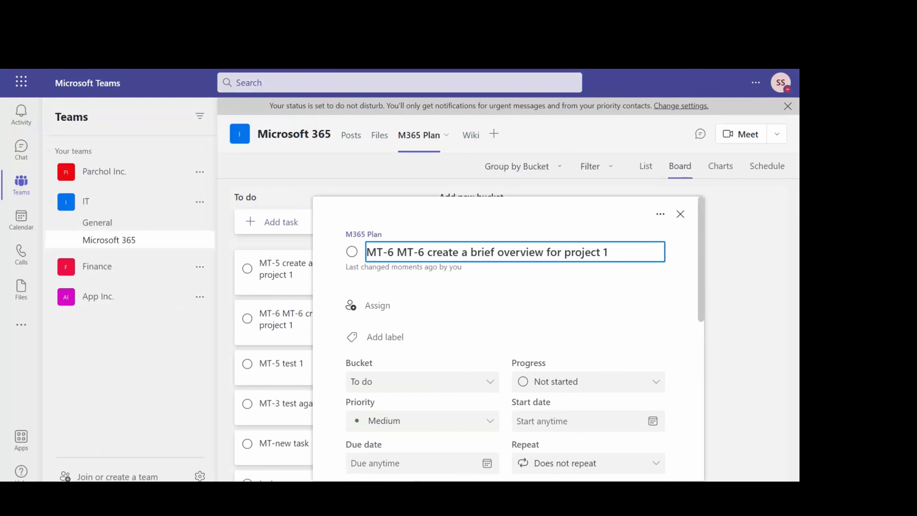
left_click(730, 252)
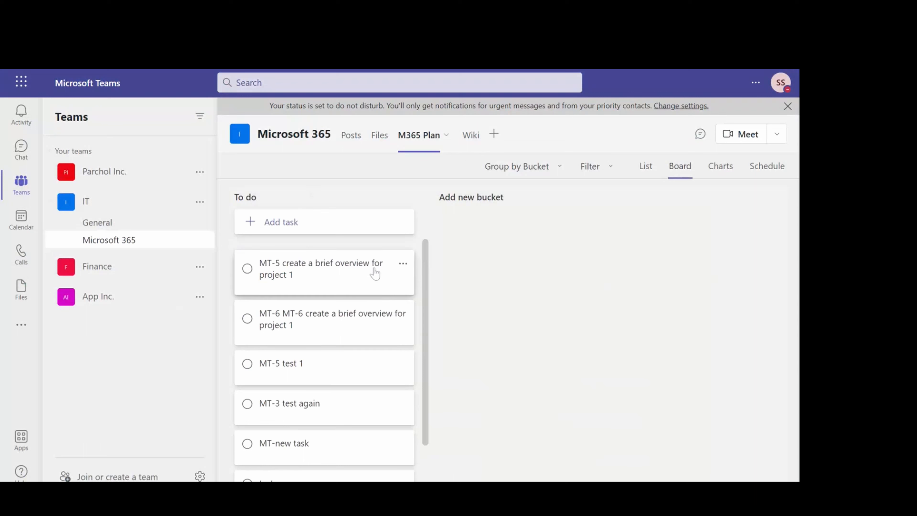